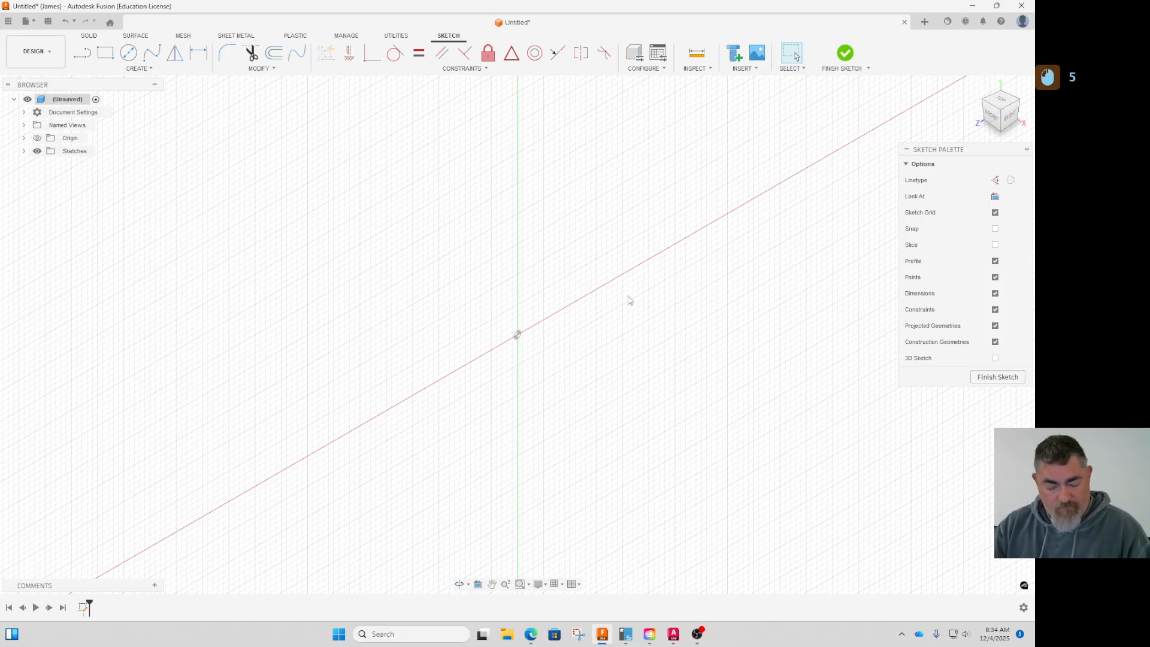
Step: Sketch an open C-shaped path of three connected perpendicular lines beside the origin, with upper and lower legs about 1.28 in long
shift+middle_drag(650, 339, 626, 343)
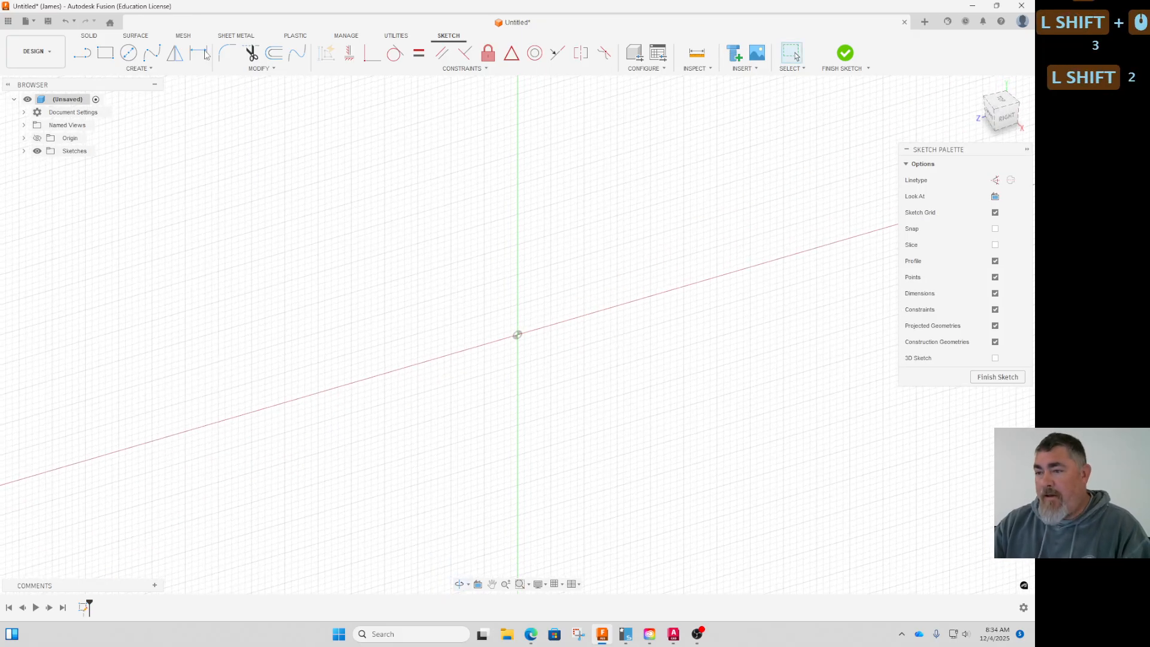
click(82, 53)
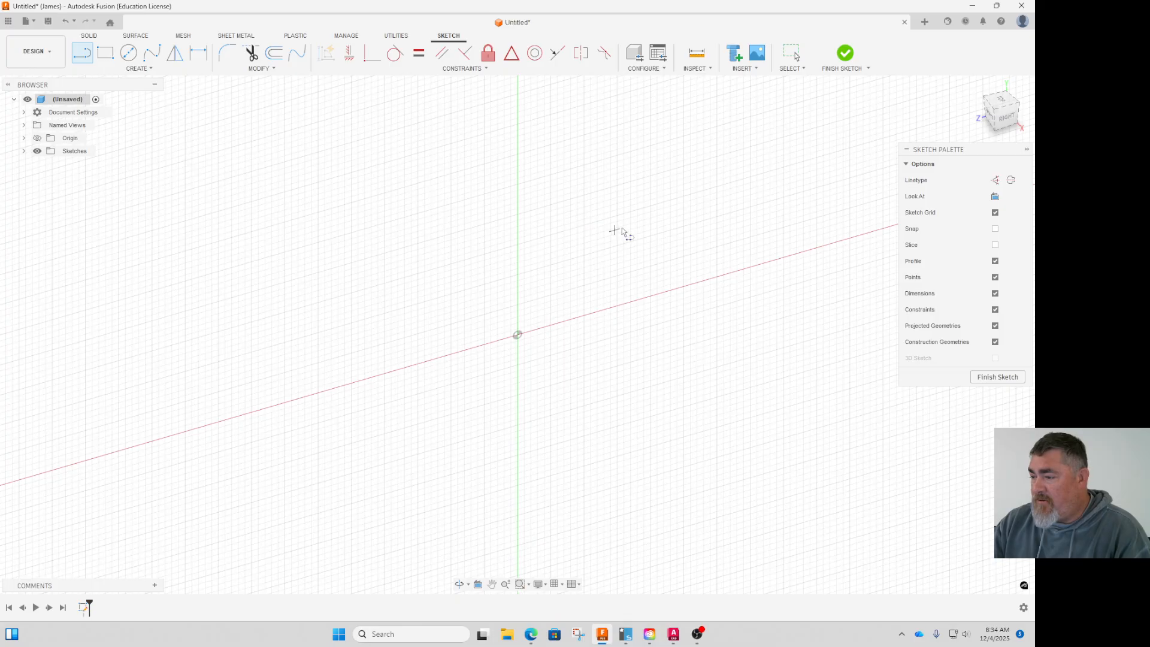
click(644, 219)
click(561, 244)
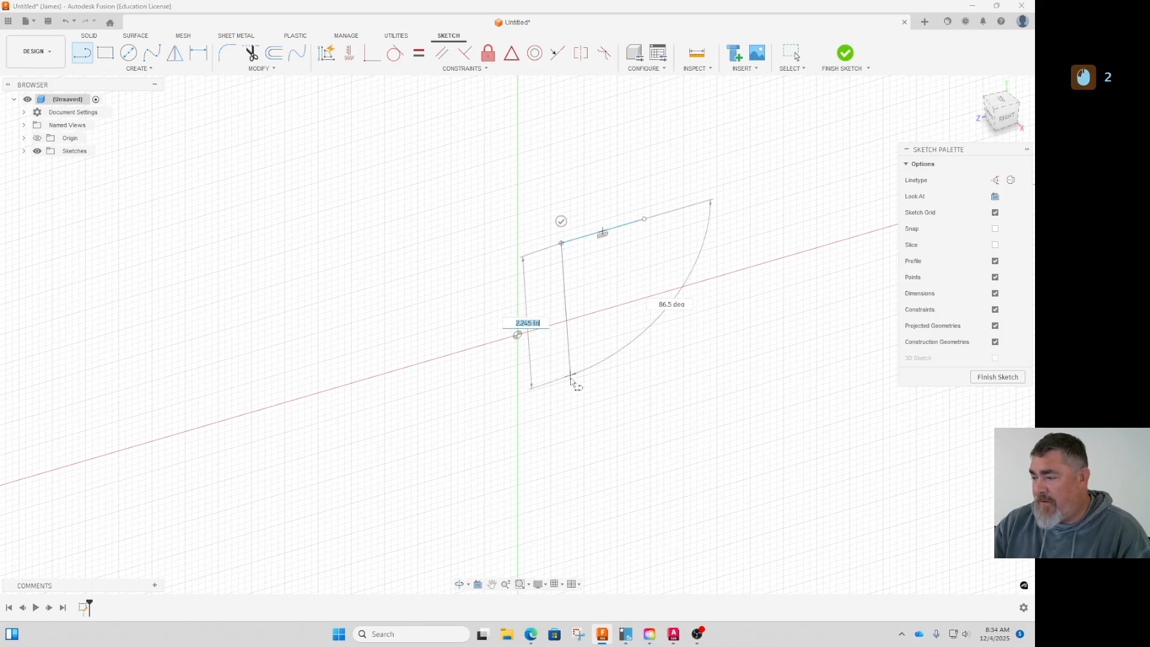
click(562, 381)
click(646, 358)
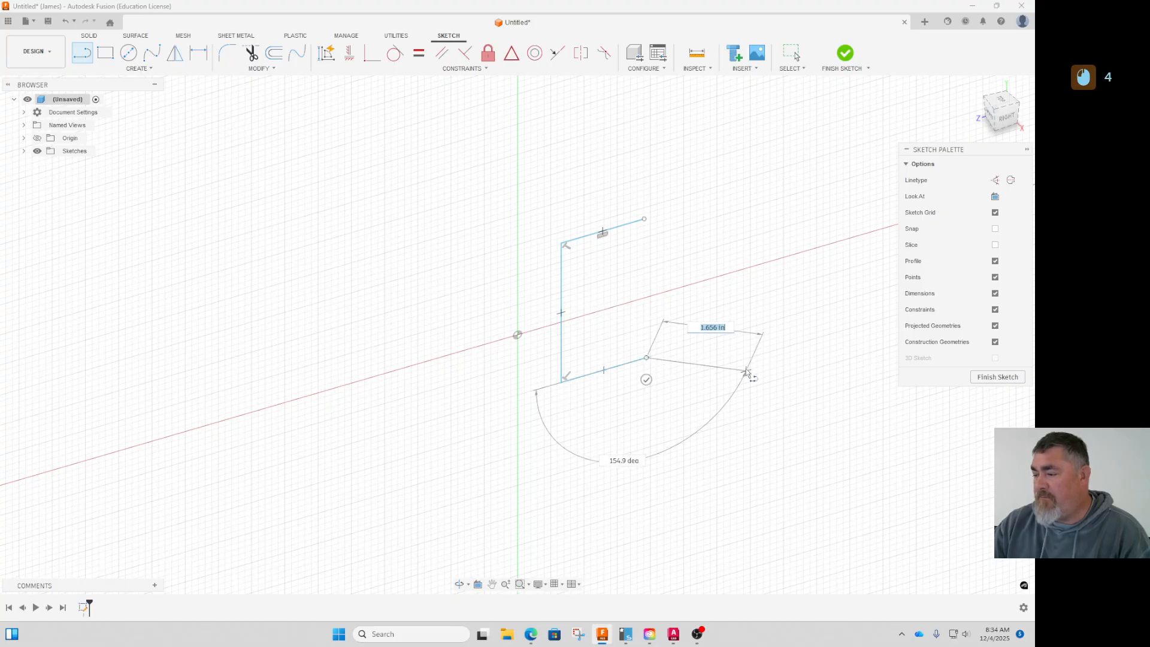
key(Escape)
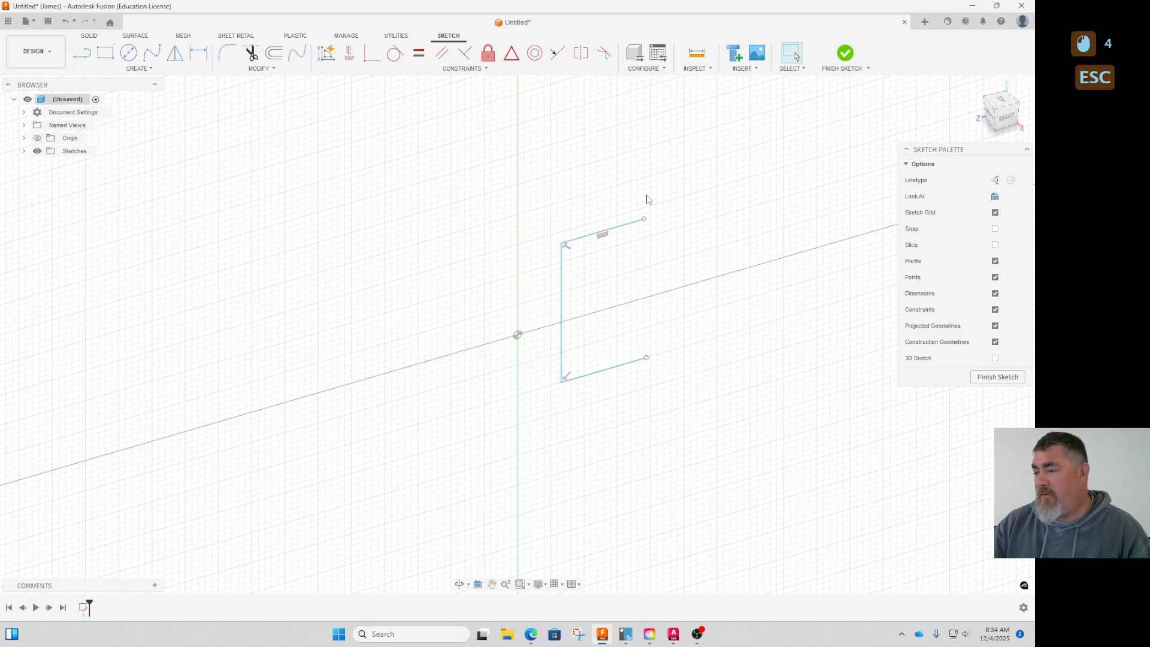
Step: Constrain the upper and lower legs to equal length and place the vertical line's midpoint on the origin
drag(647, 183, 610, 406)
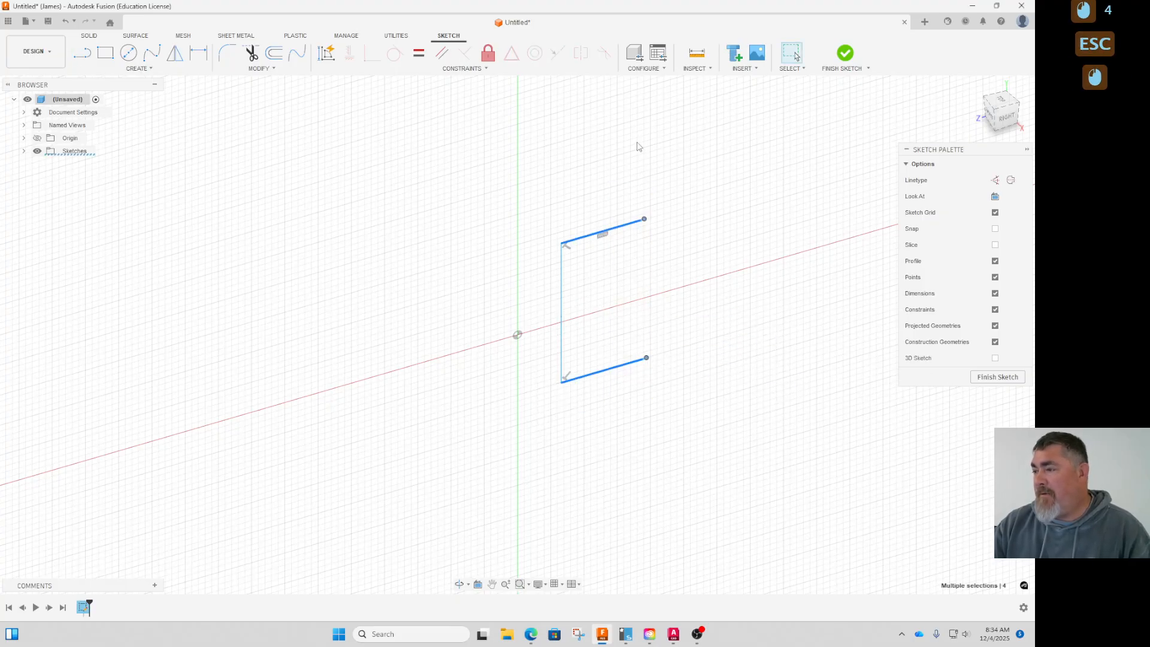
click(417, 57)
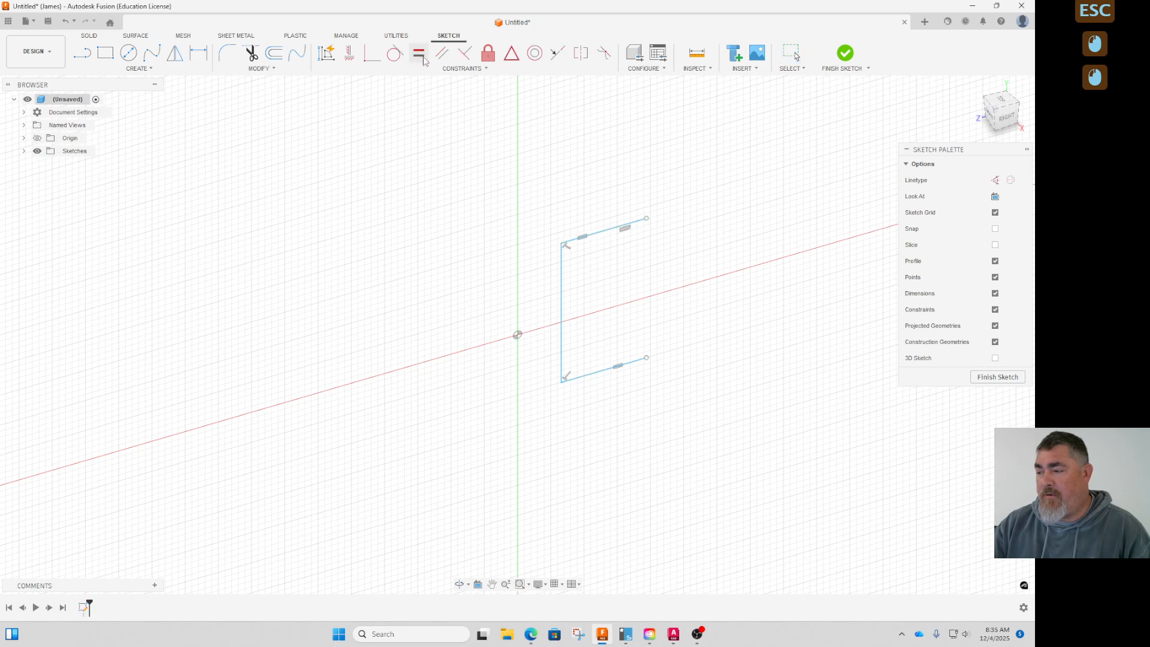
click(512, 56)
click(563, 326)
click(518, 334)
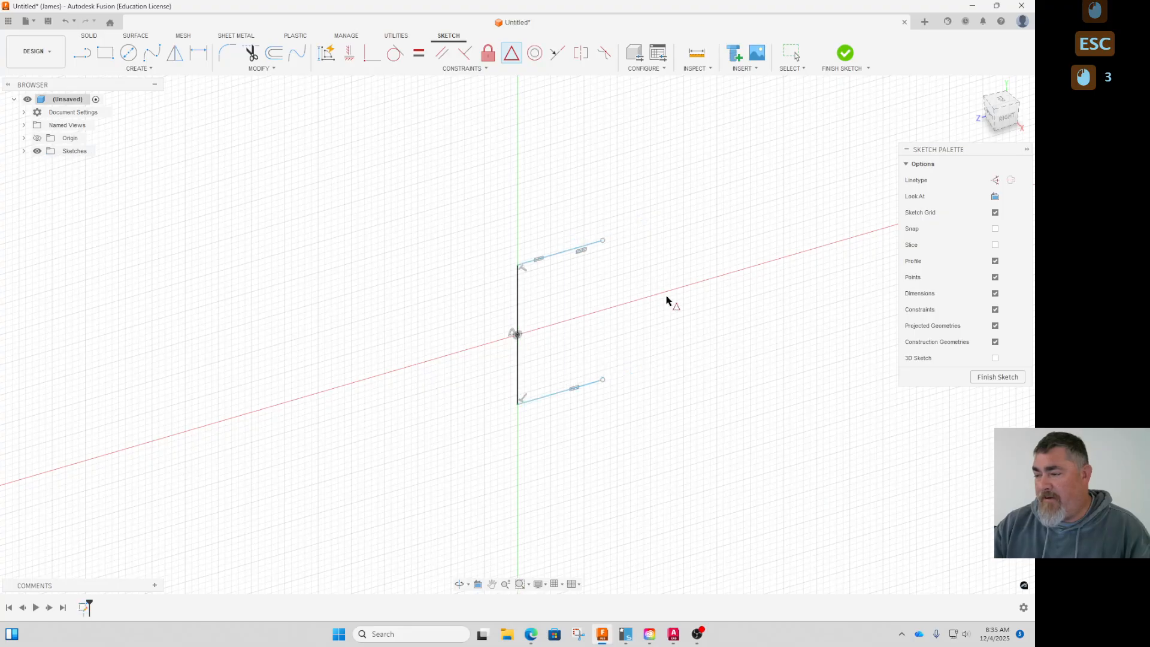
key(Escape)
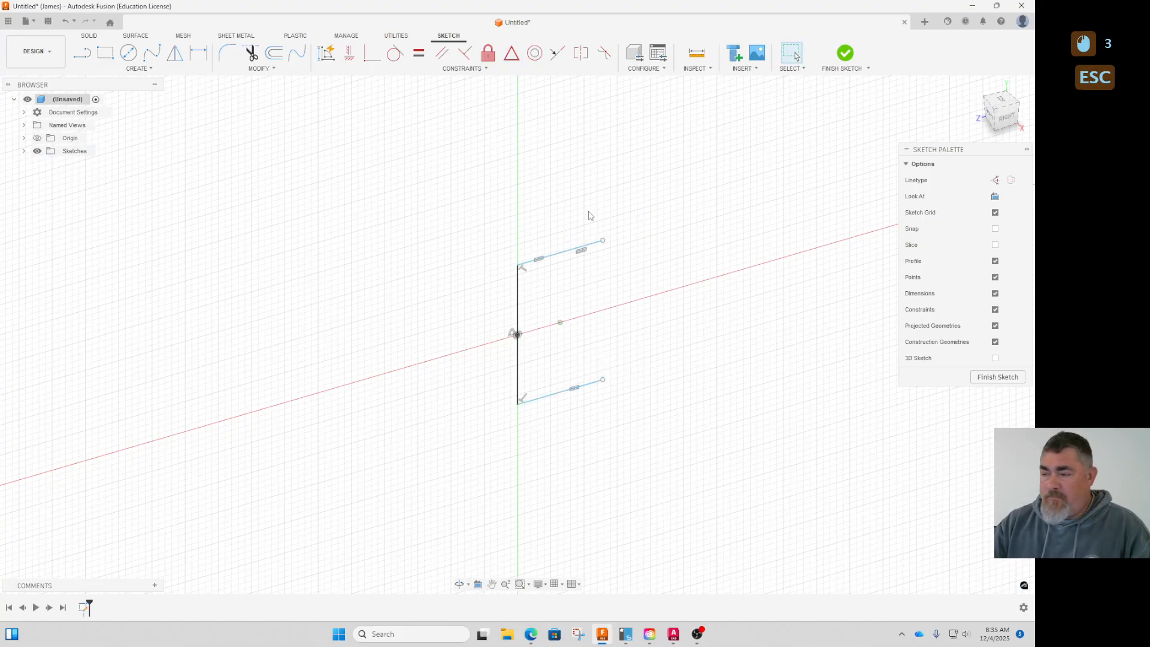
Step: Dimension the upper leg to 2.25 in, consulting the carry handle sheet of the rocket stove PDF drawing in the browser
key(d)
click(572, 250)
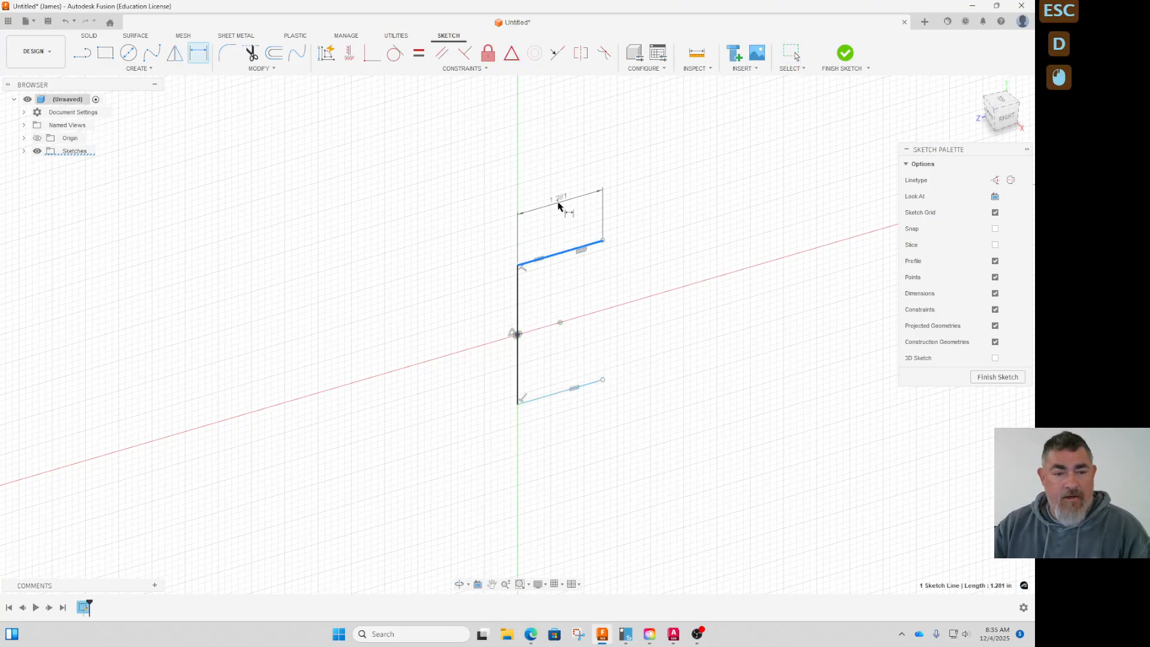
click(581, 210)
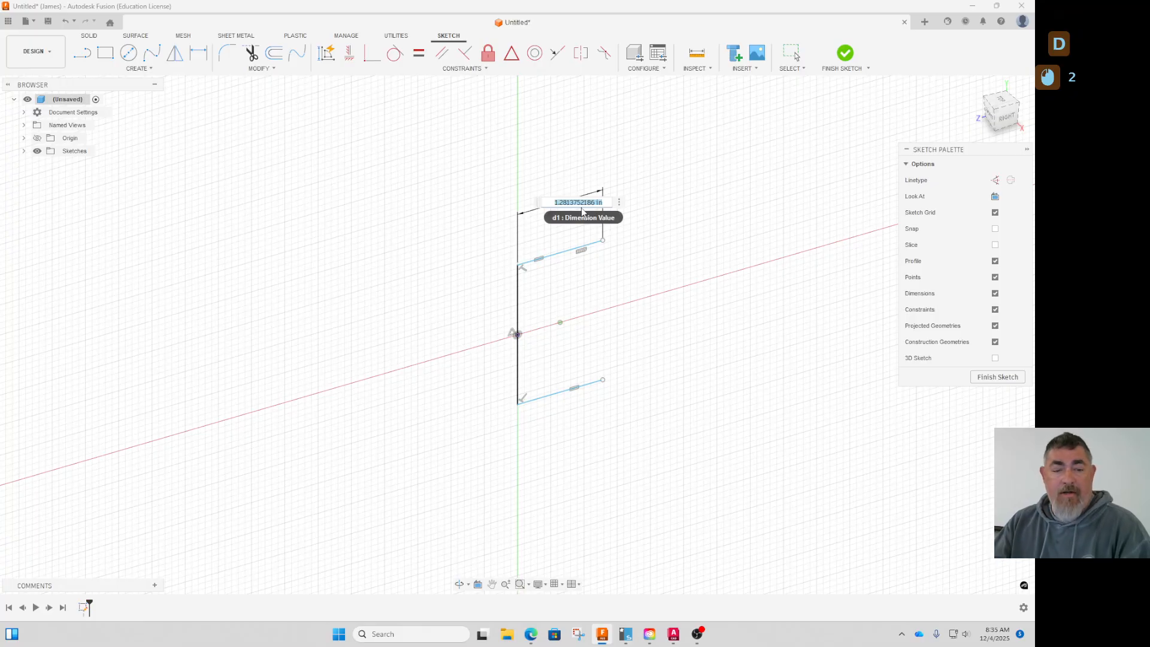
click(0, 189)
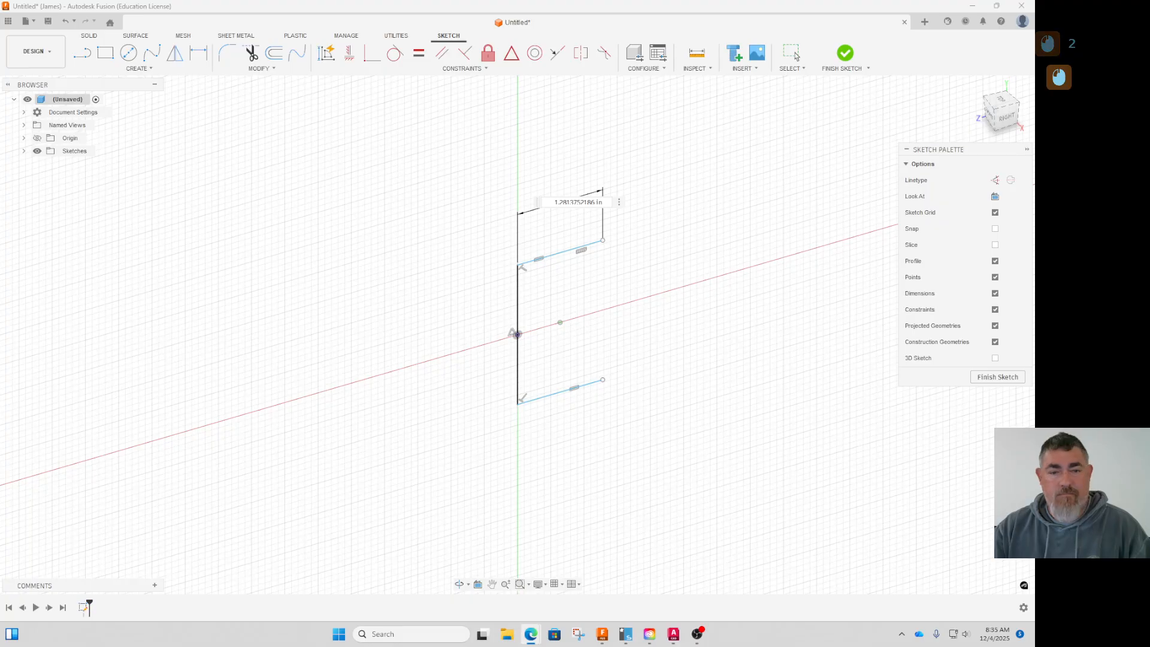
click(65, 131)
drag(0, 47, 761, 27)
double_click(761, 28)
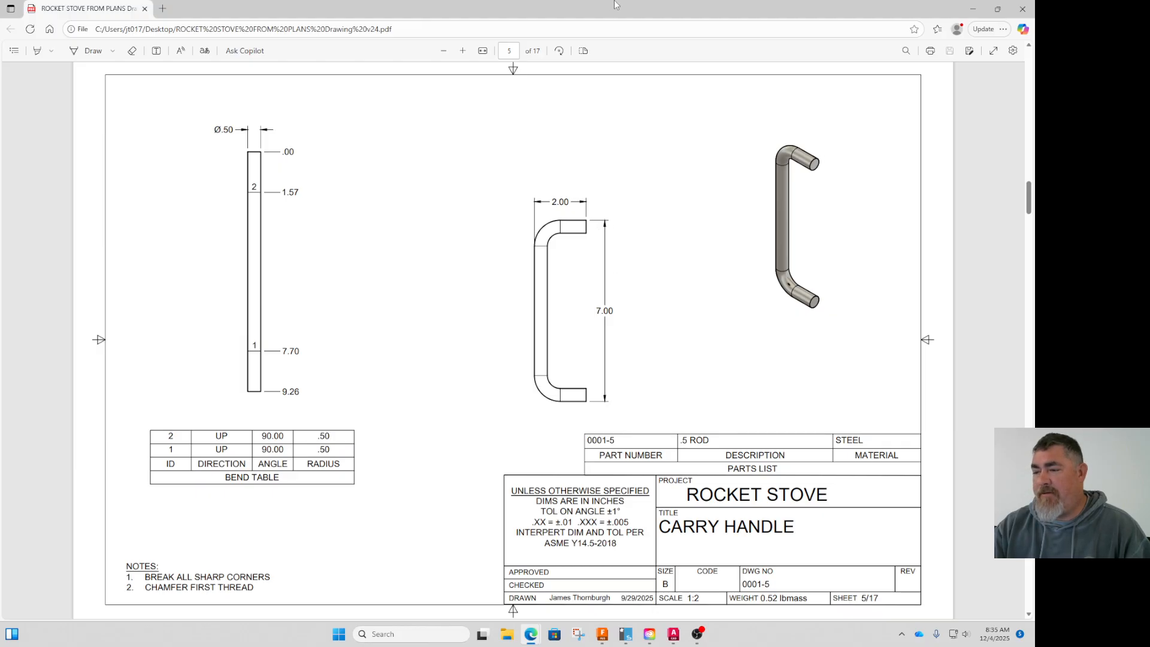
key(alt+Tab)
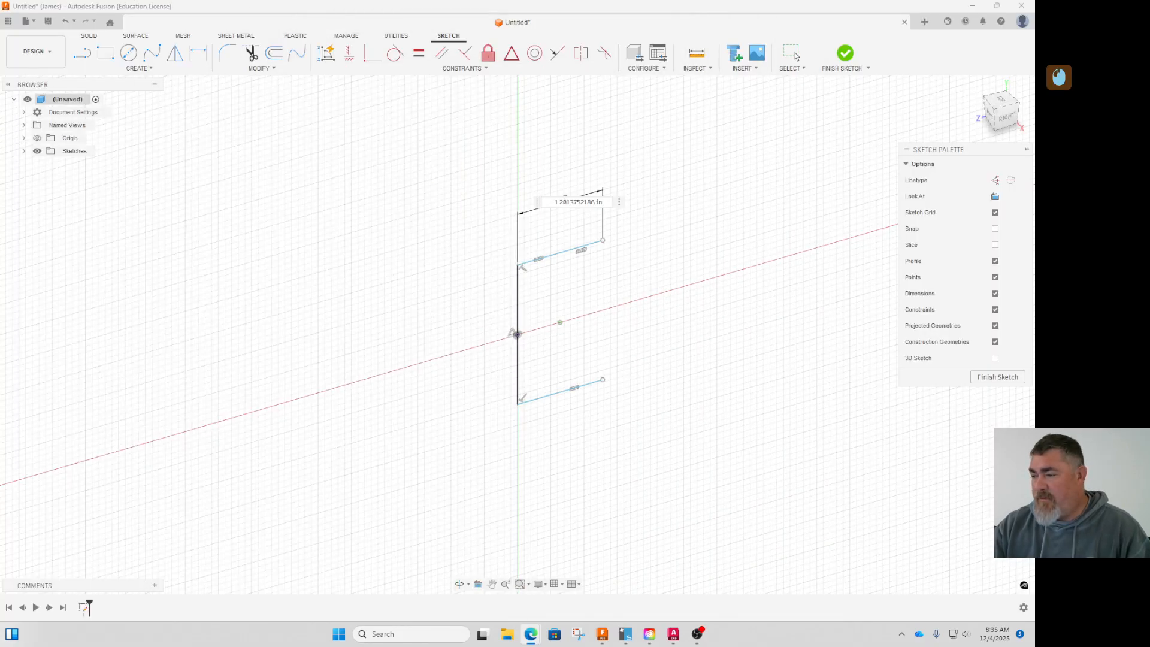
click(564, 202)
text(2.2)
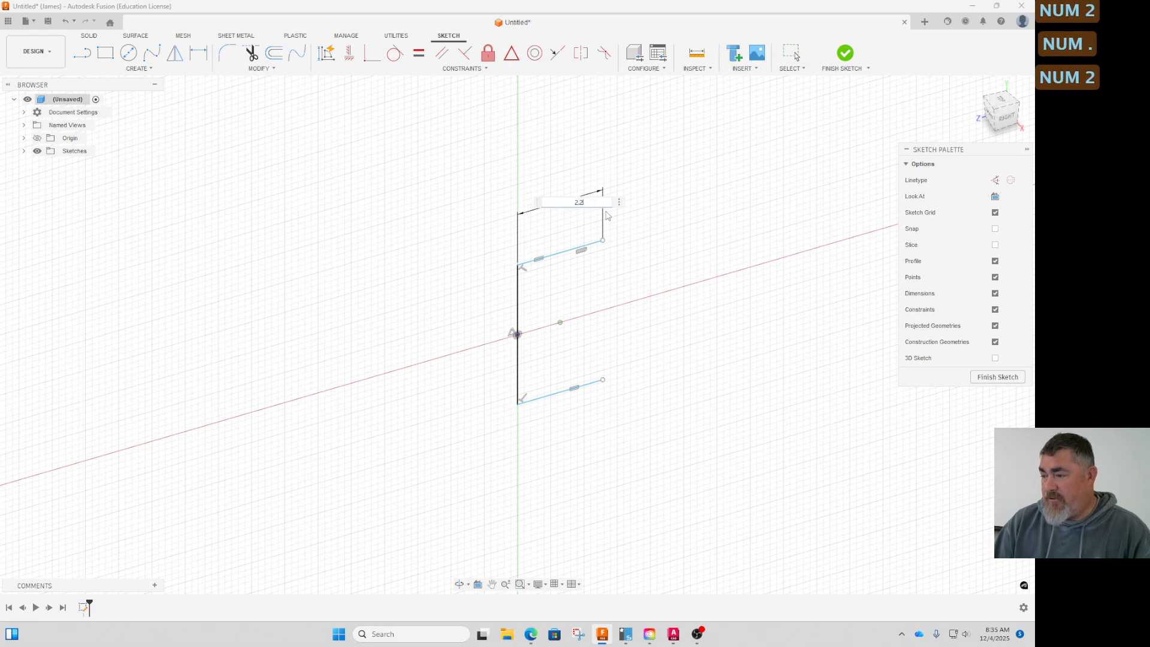
text(5)
key(Return)
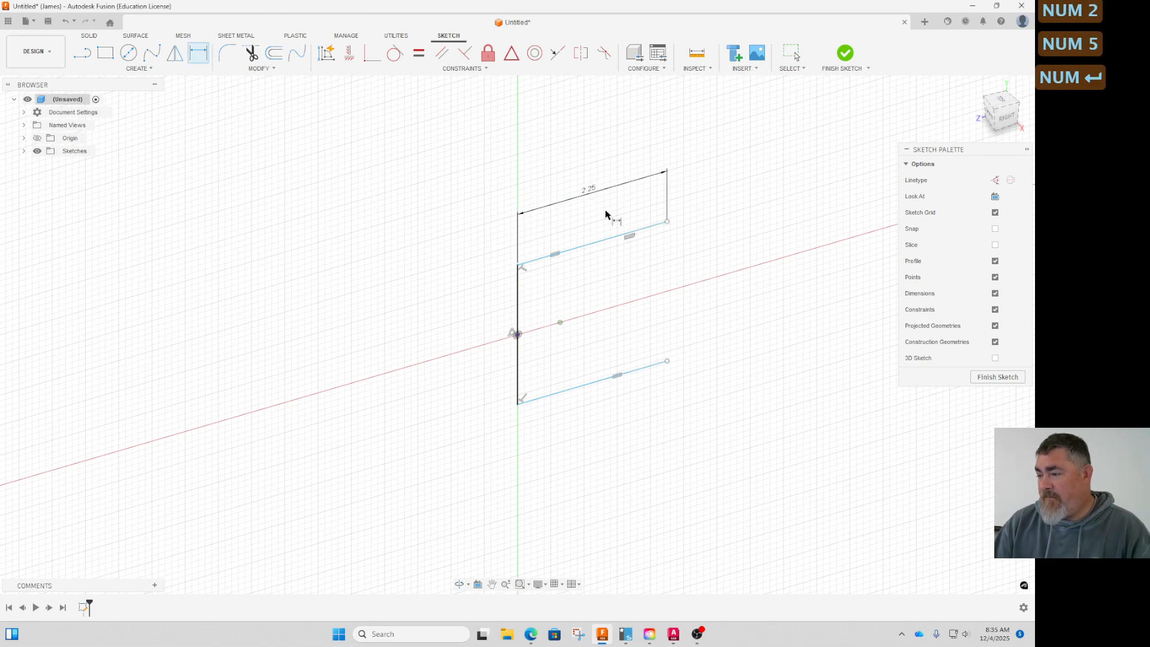
Step: Dimension the vertical line of the path to 6.5 in
click(518, 302)
click(473, 302)
text(6.5)
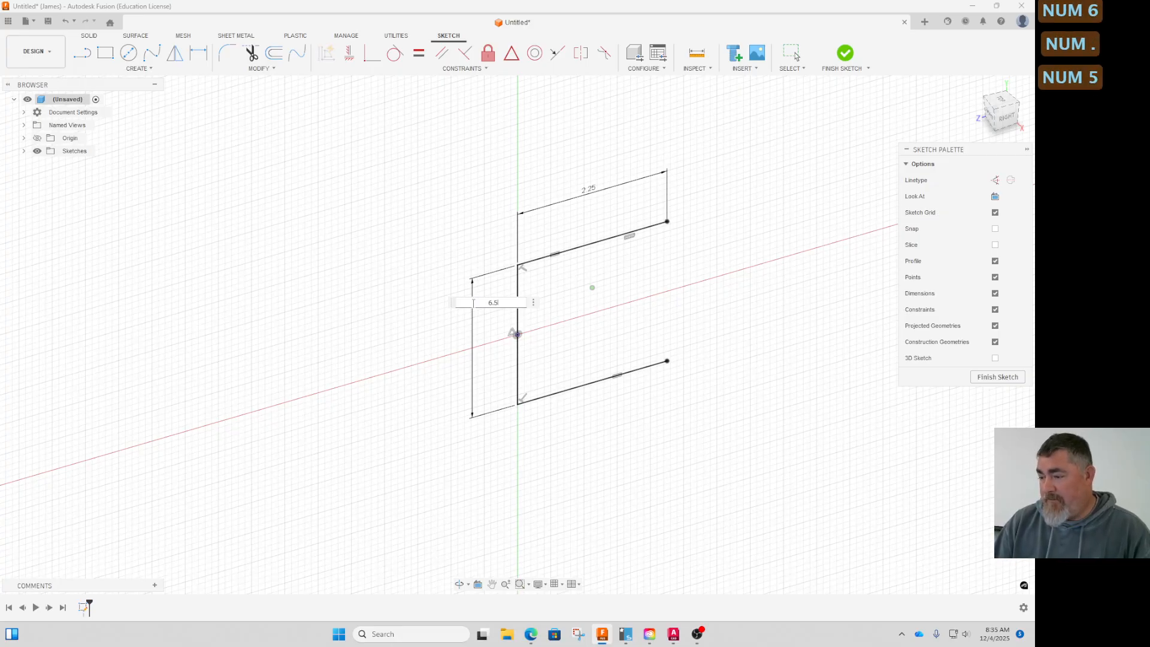
key(Return)
Step: Check the bend table in the PDF drawing and fillet both corners of the path with a 0.75 in radius
middle_drag(647, 274, 615, 308)
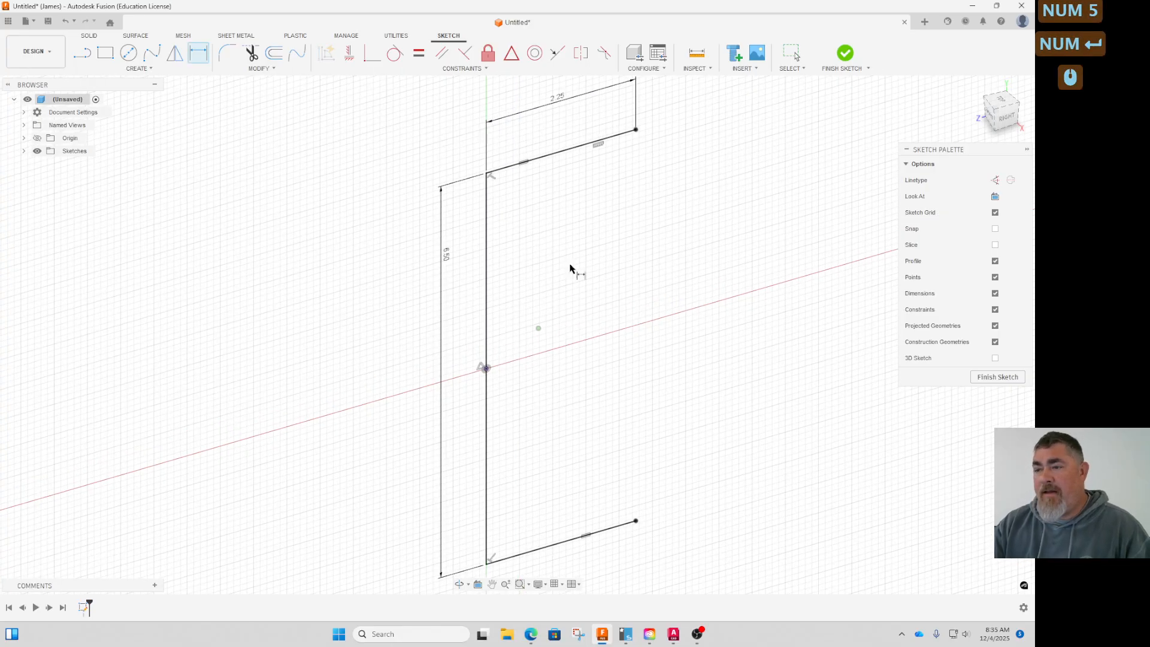
click(228, 54)
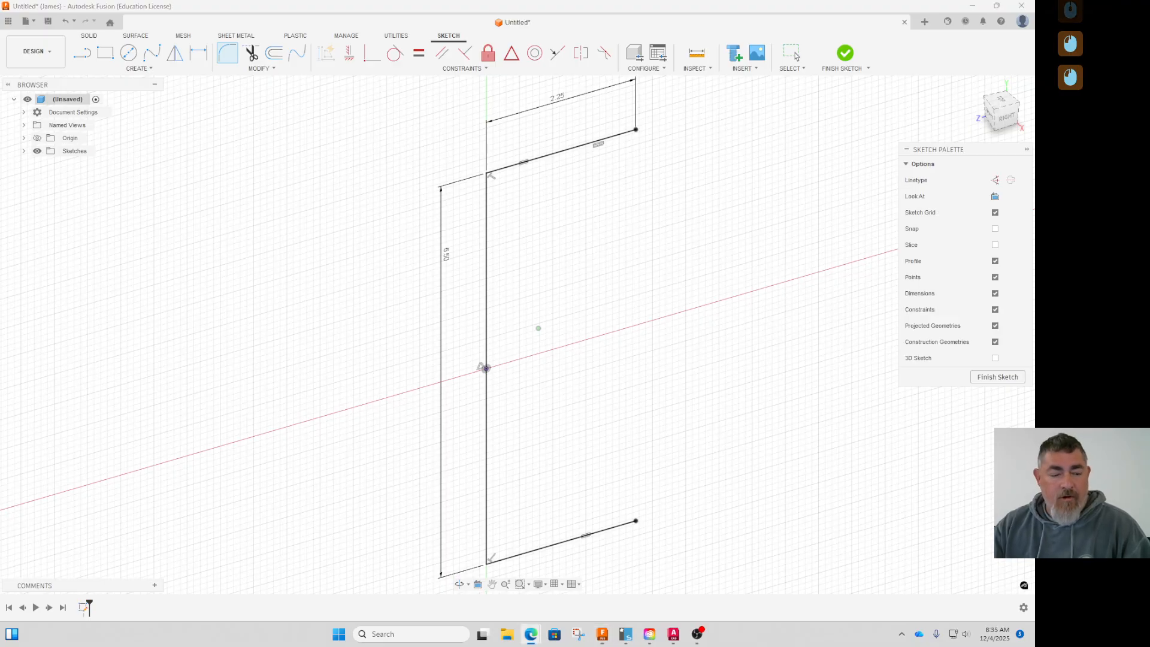
drag(479, 641, 541, 86)
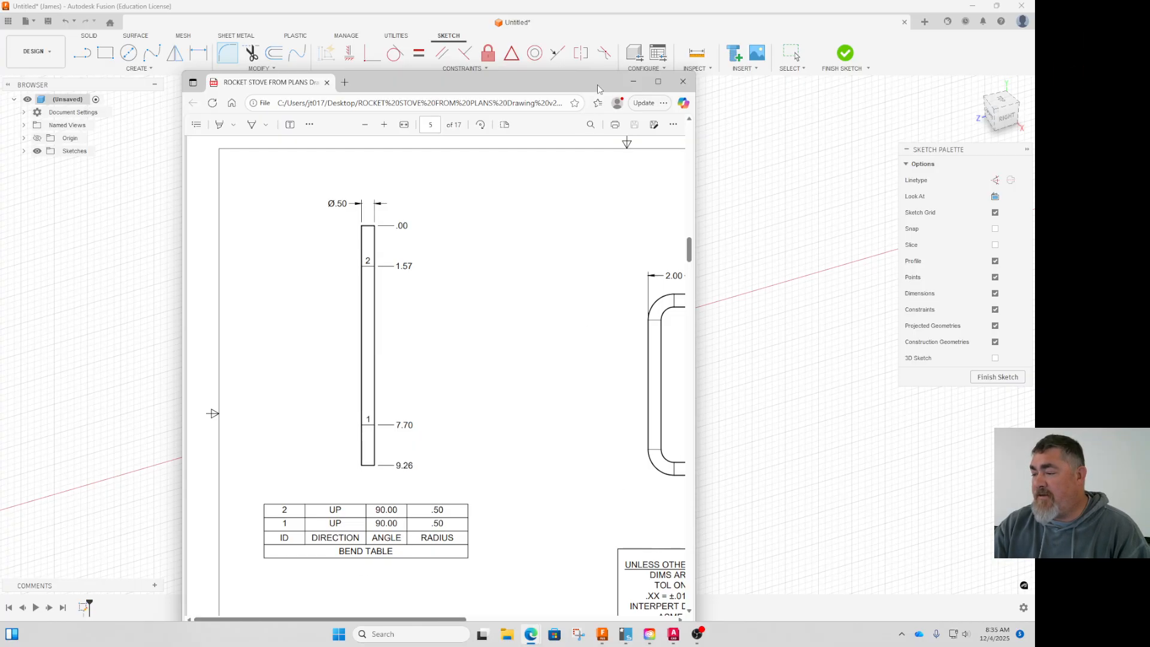
click(634, 81)
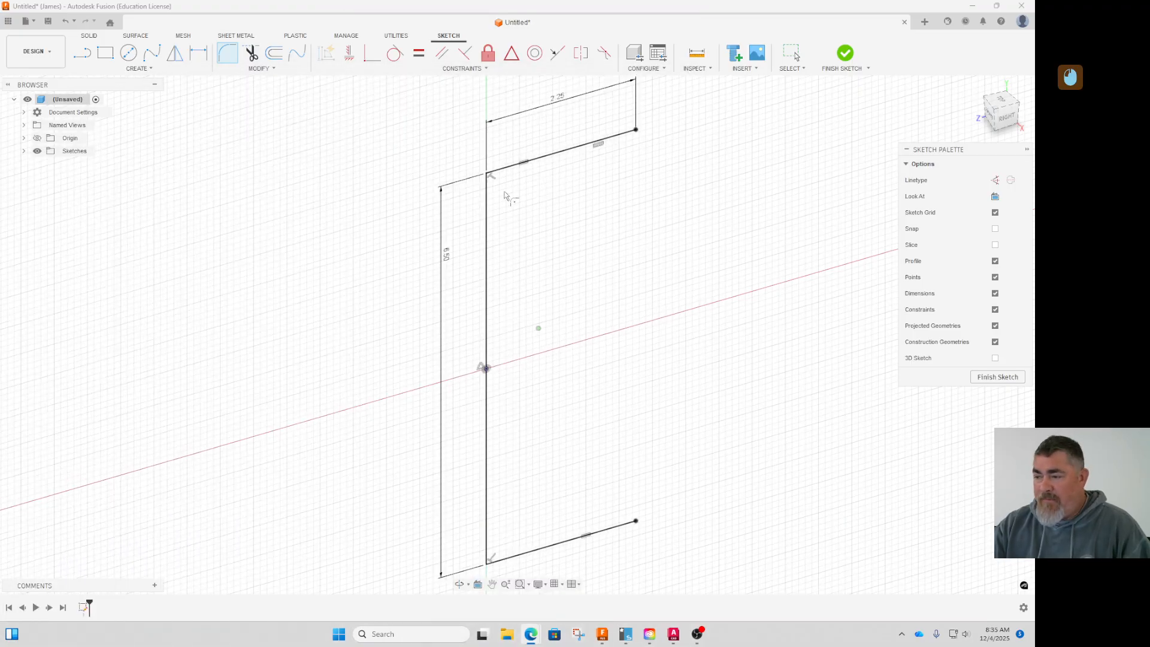
click(563, 151)
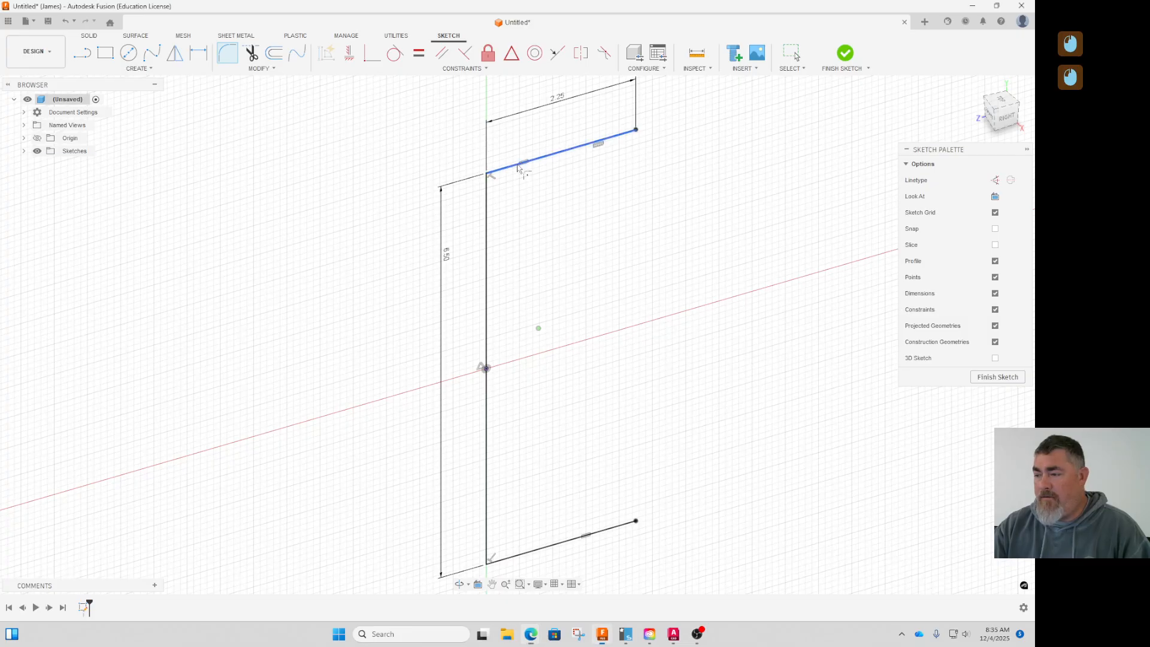
click(487, 420)
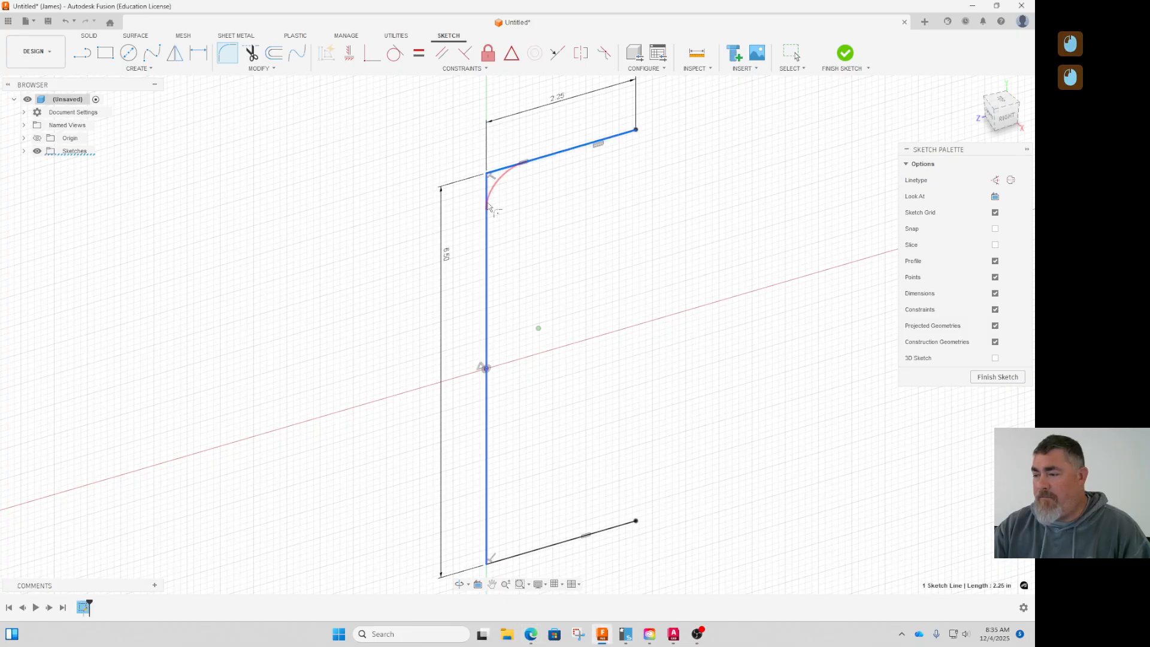
click(545, 548)
click(486, 510)
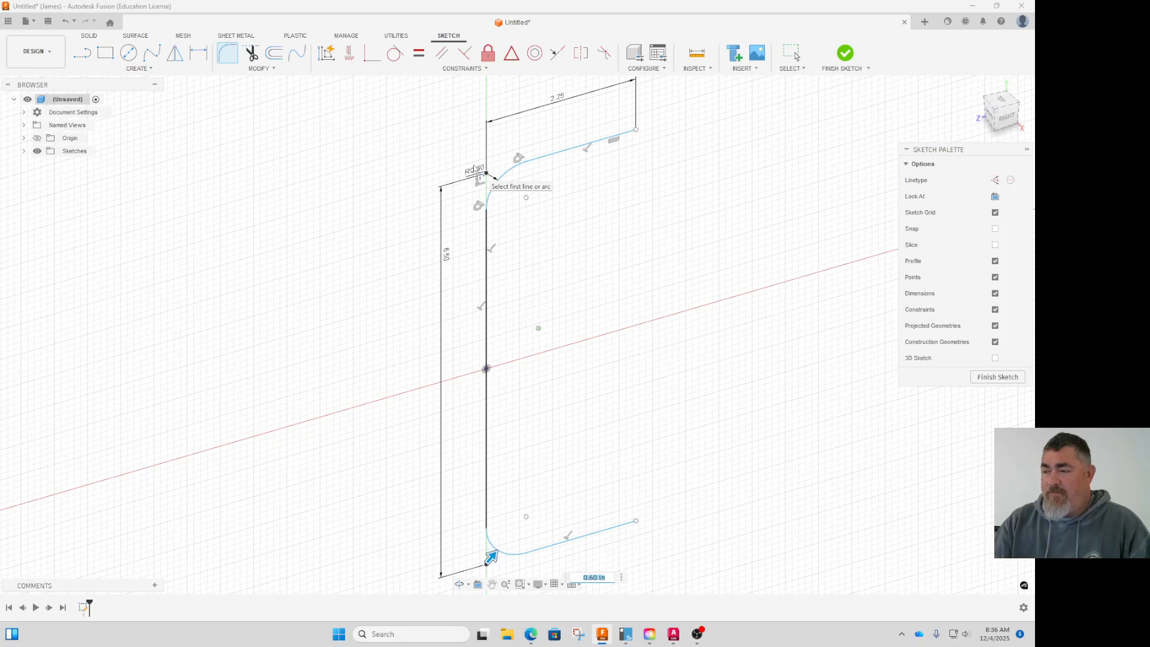
text(.75)
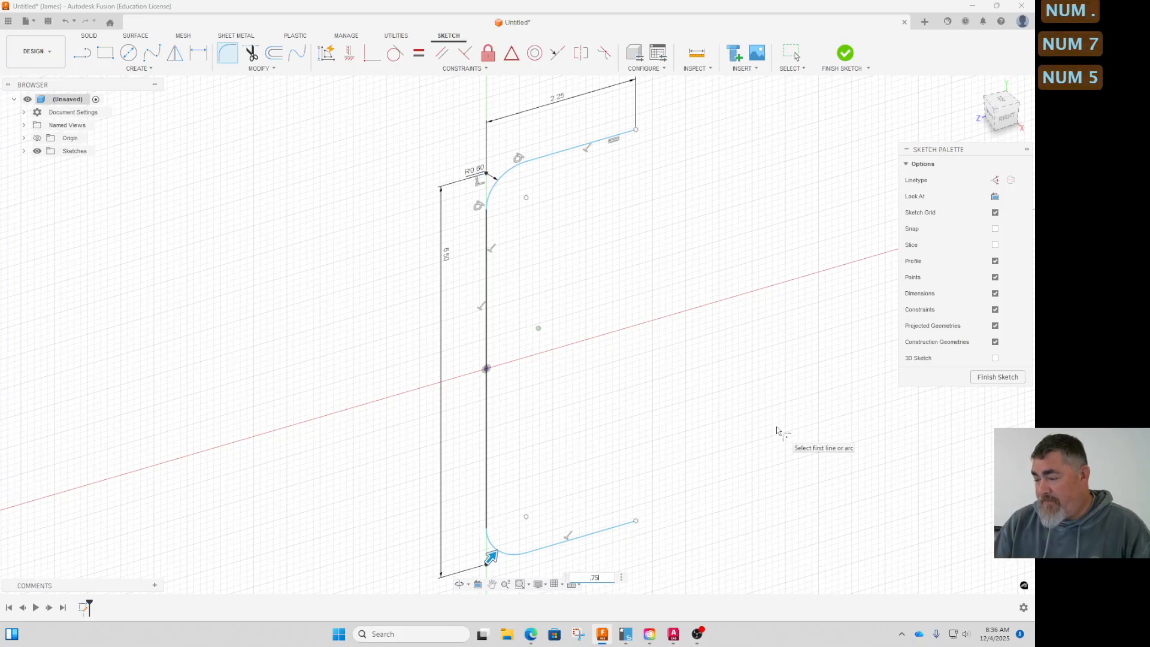
key(Return)
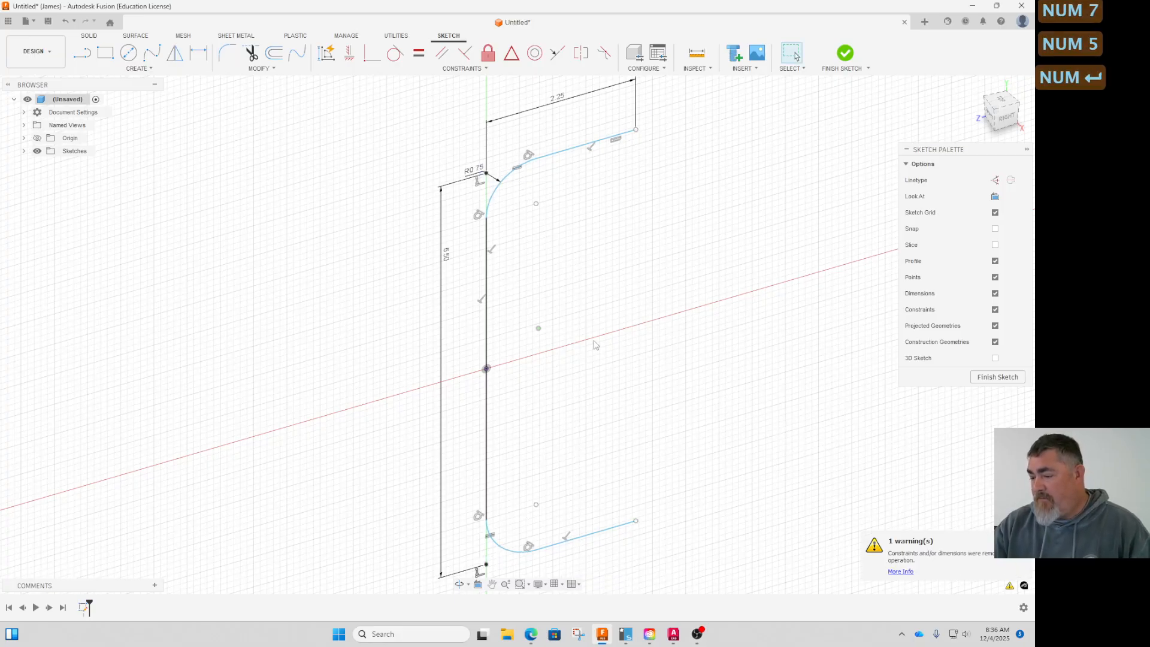
key(Escape)
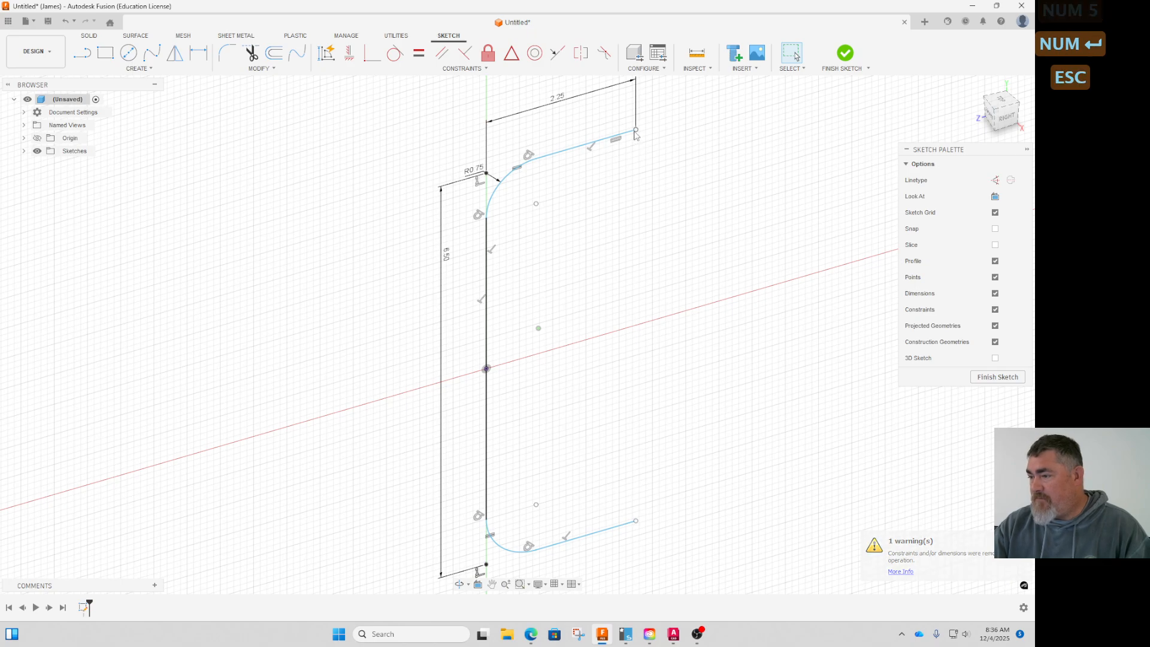
Step: Replace the vertical line's height dimension with a 6.50 in dimension between the upper and lower legs
drag(459, 185, 417, 197)
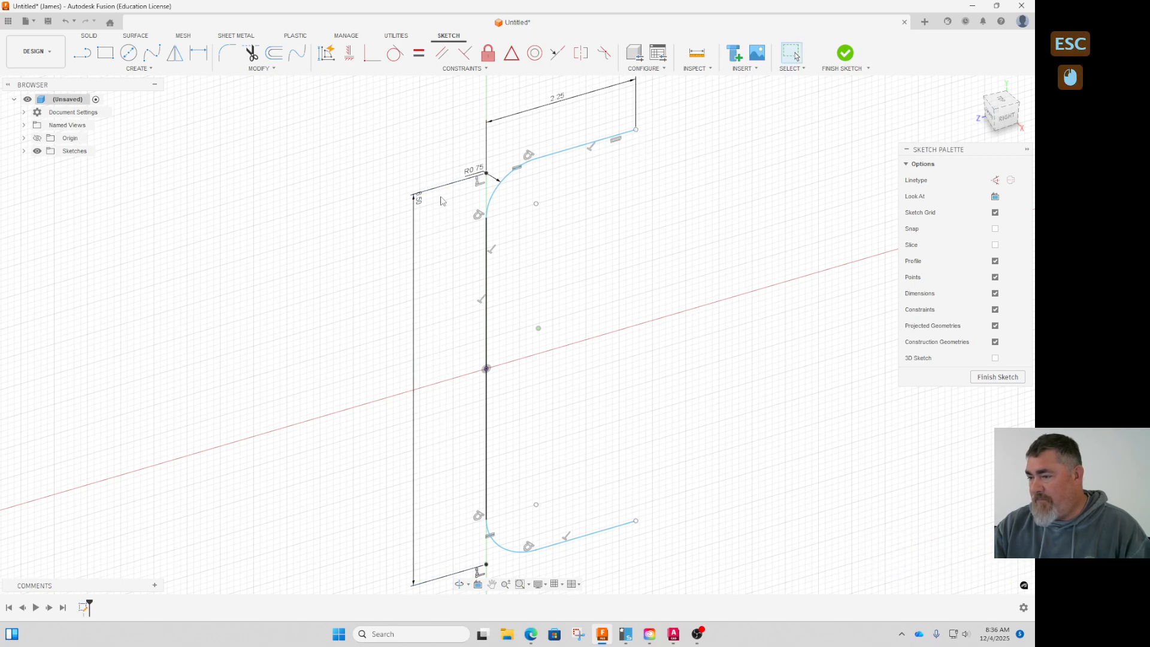
key(Delete)
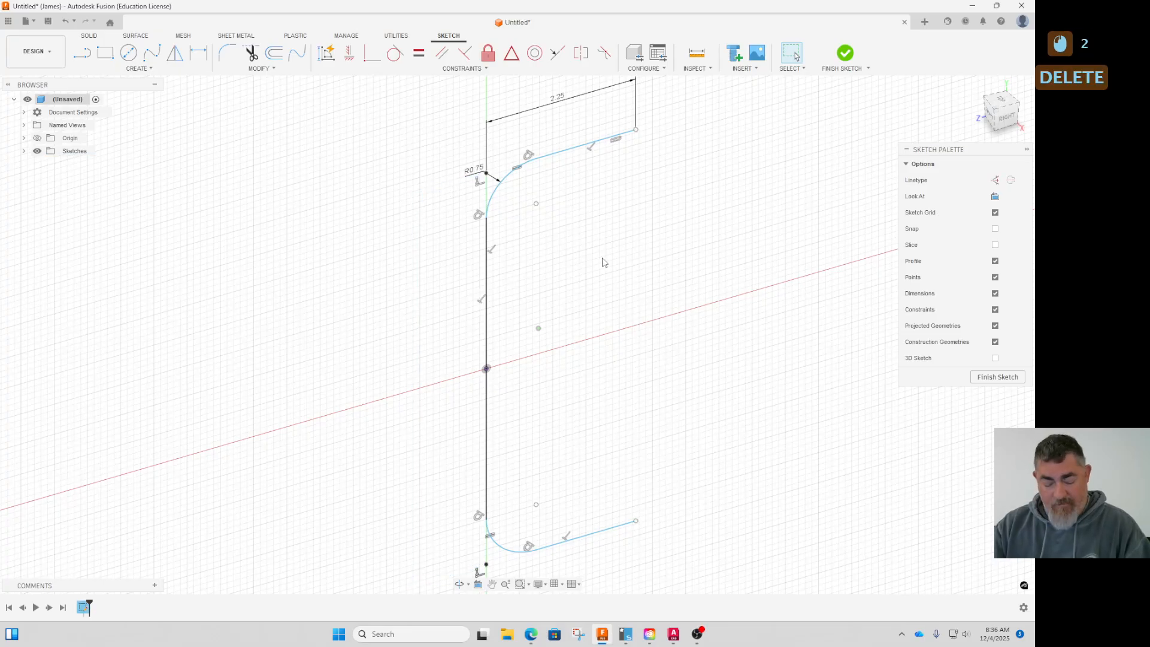
key(d)
click(578, 146)
click(586, 536)
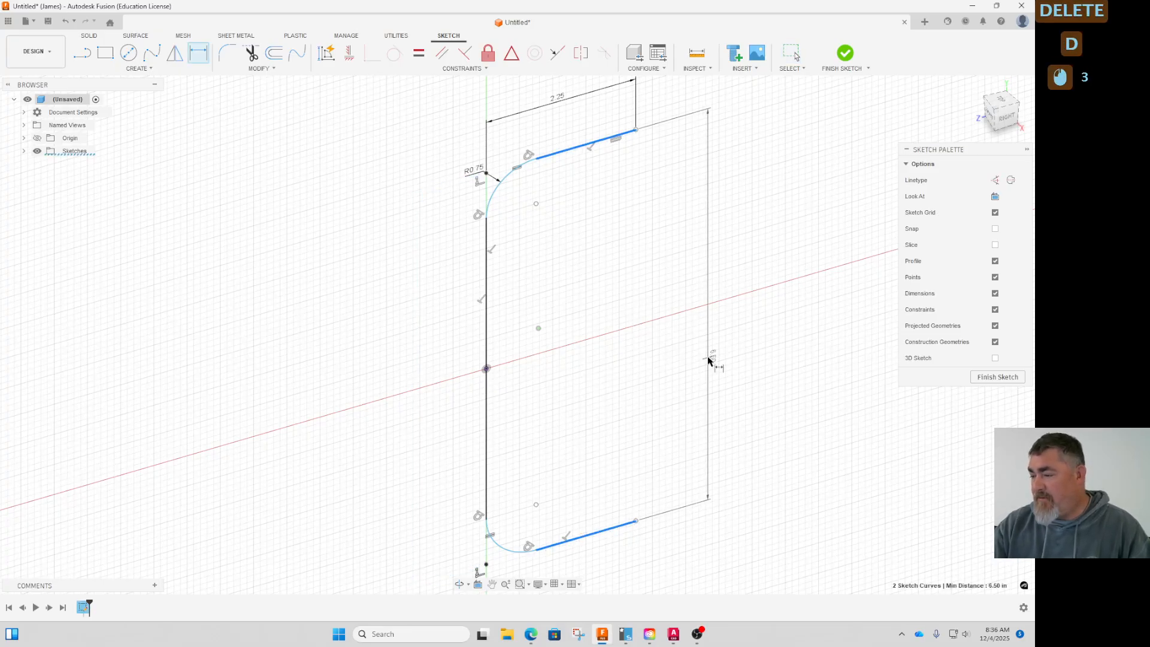
click(709, 359)
key(KP_Enter)
key(Escape)
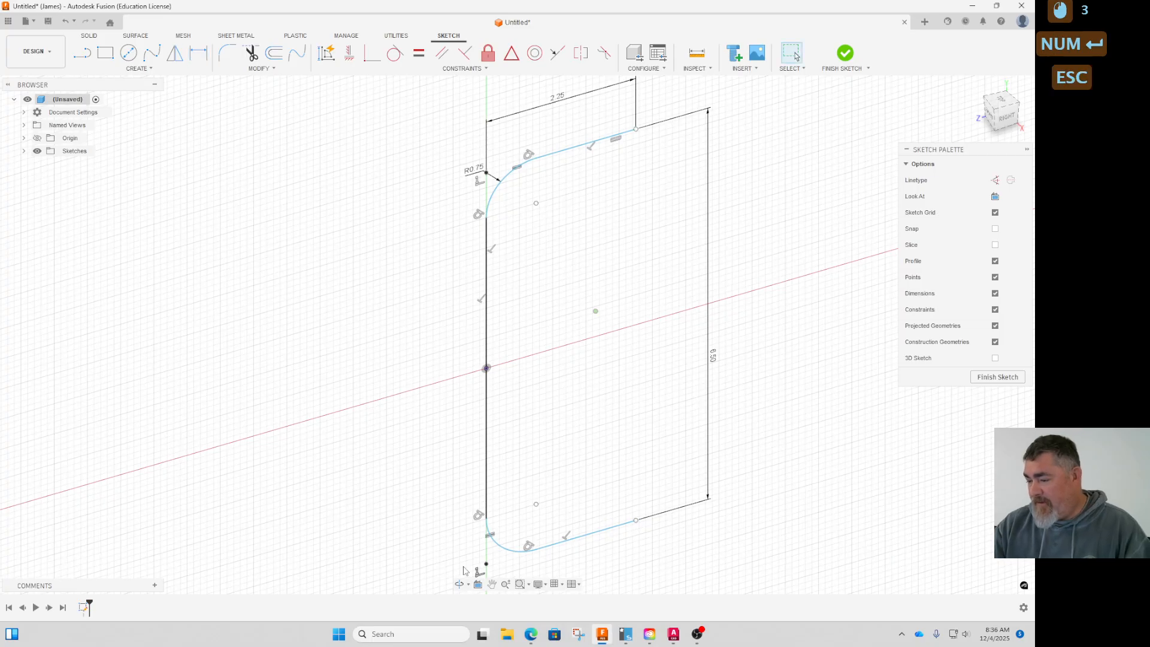
Step: Test the path's freedom by moving the lower leg, and constrain the vertical line's midpoint to the origin again
mouse_move(552, 546)
mouse_down()
mouse_move(530, 559)
mouse_move(542, 491)
mouse_move(539, 511)
mouse_up()
click(849, 304)
click(512, 54)
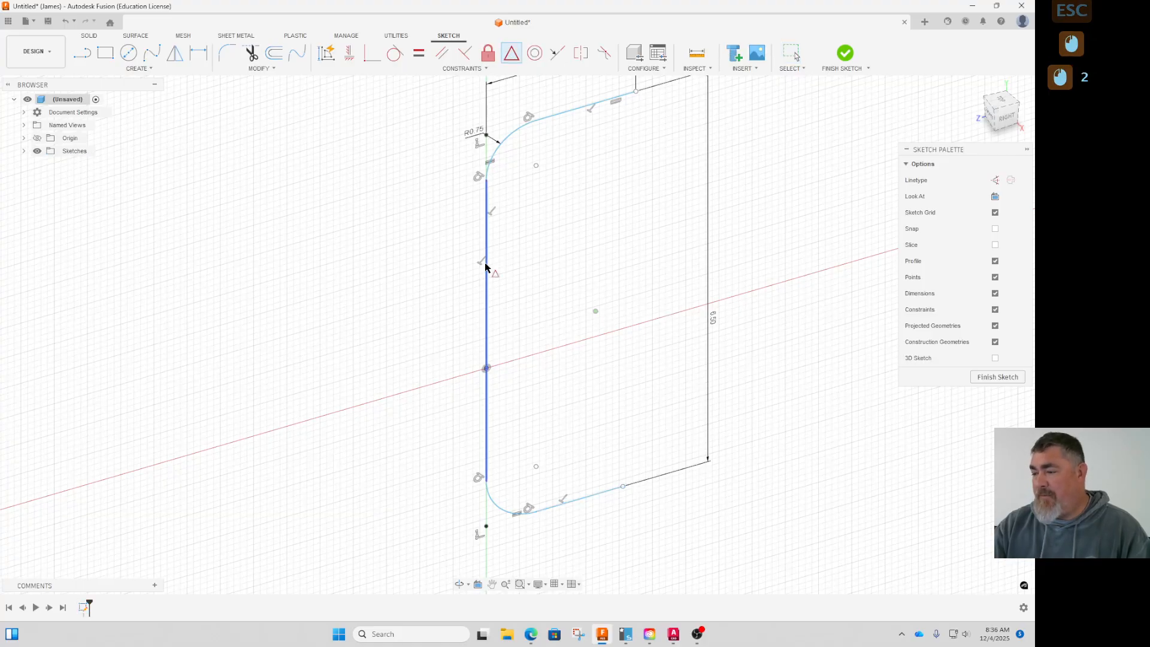
click(485, 264)
click(487, 370)
key(Escape)
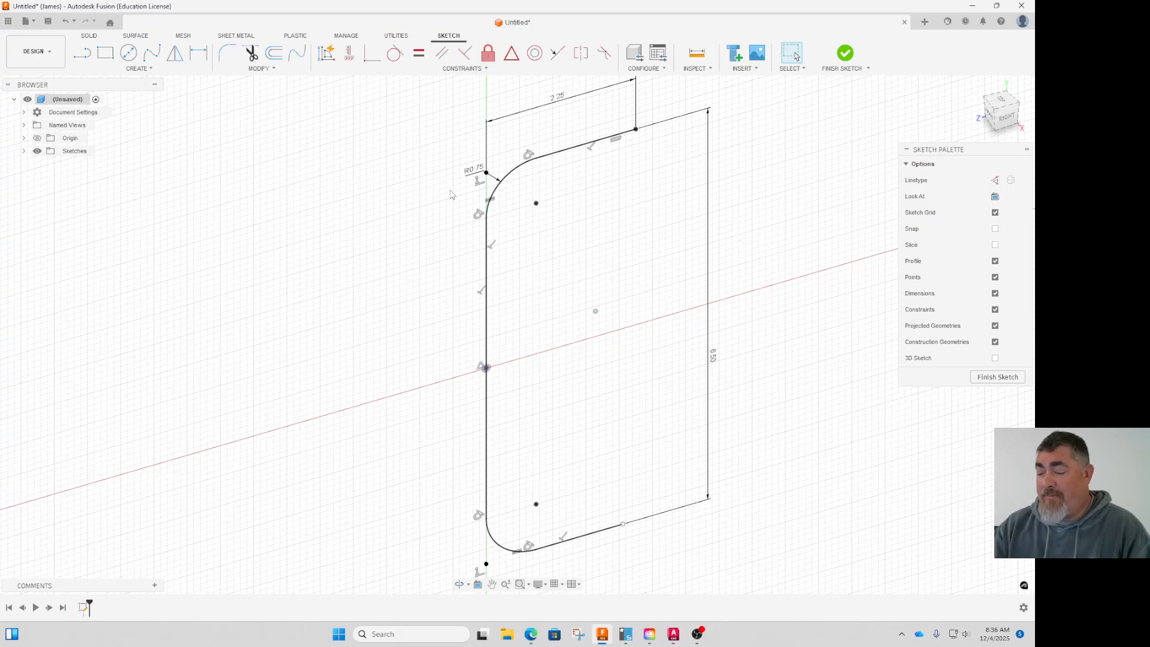
Step: Finish the path sketch and create a Plane Along Path at the upper leg's free end, at distance 0.00
click(845, 53)
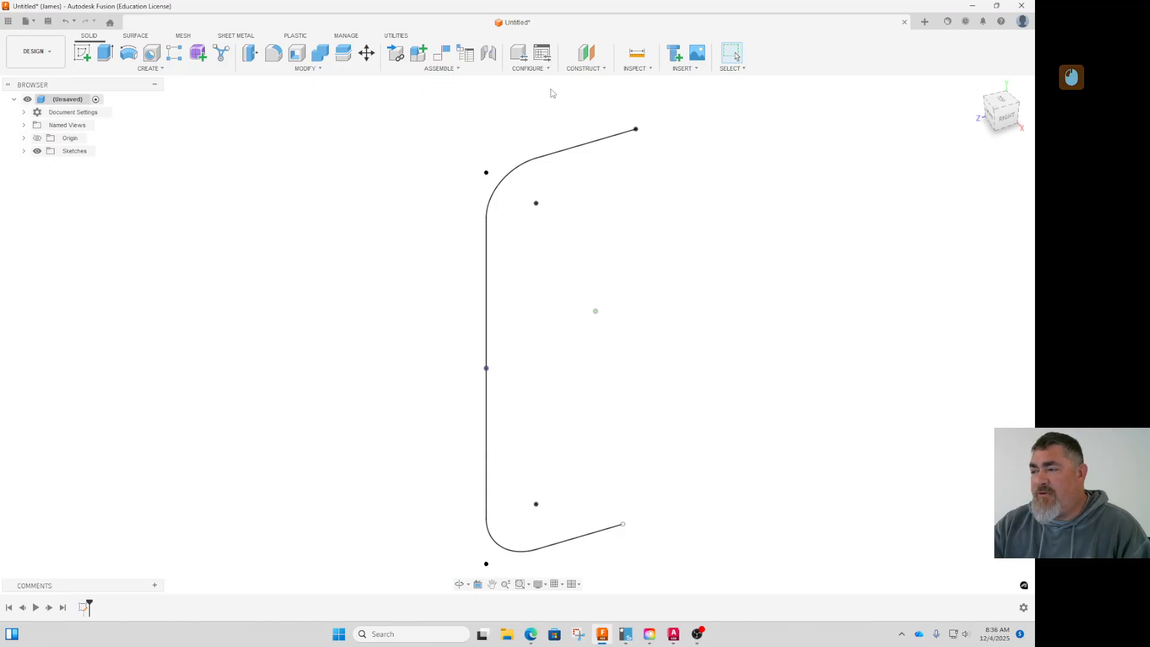
click(584, 68)
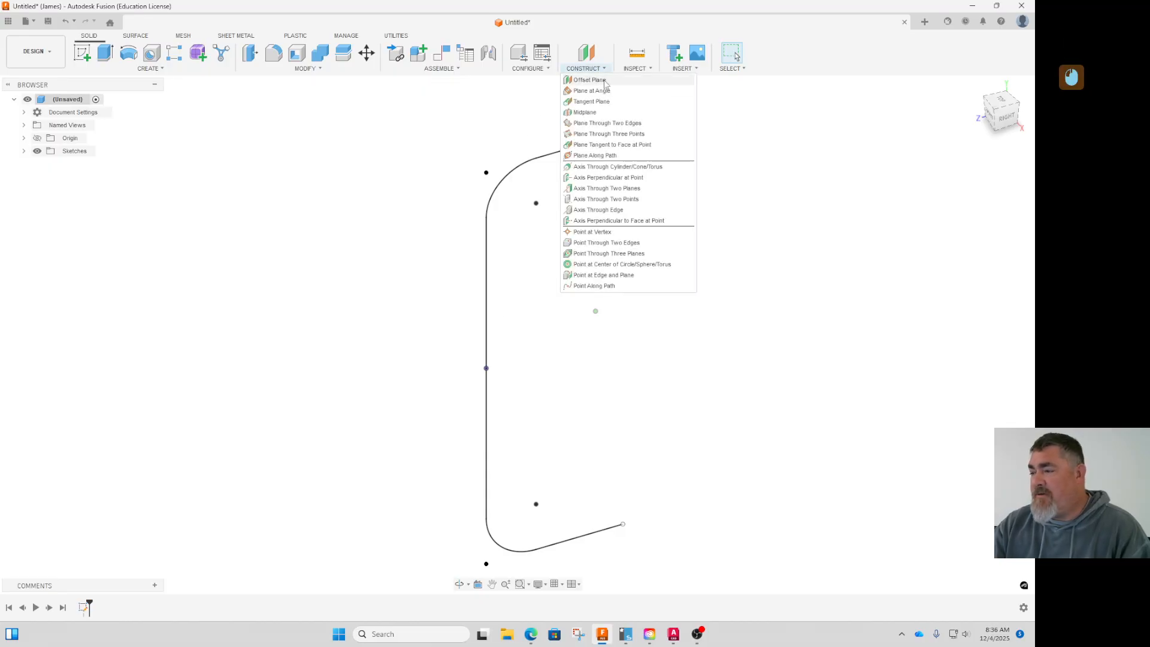
click(621, 160)
click(618, 140)
drag(606, 136, 626, 129)
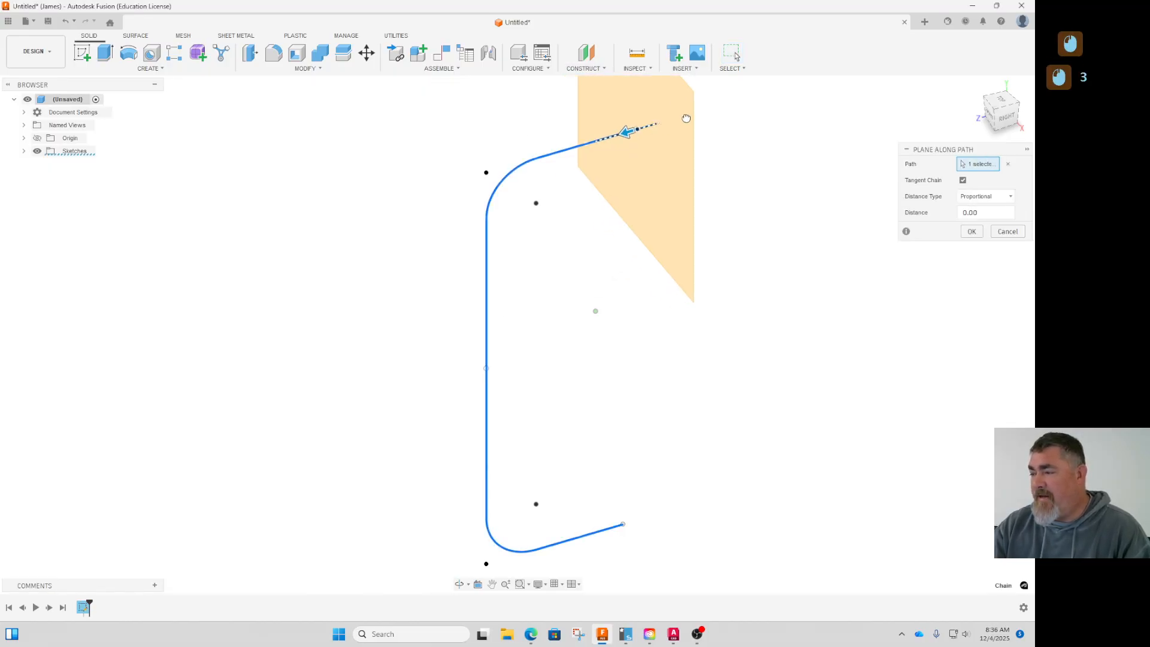
click(972, 231)
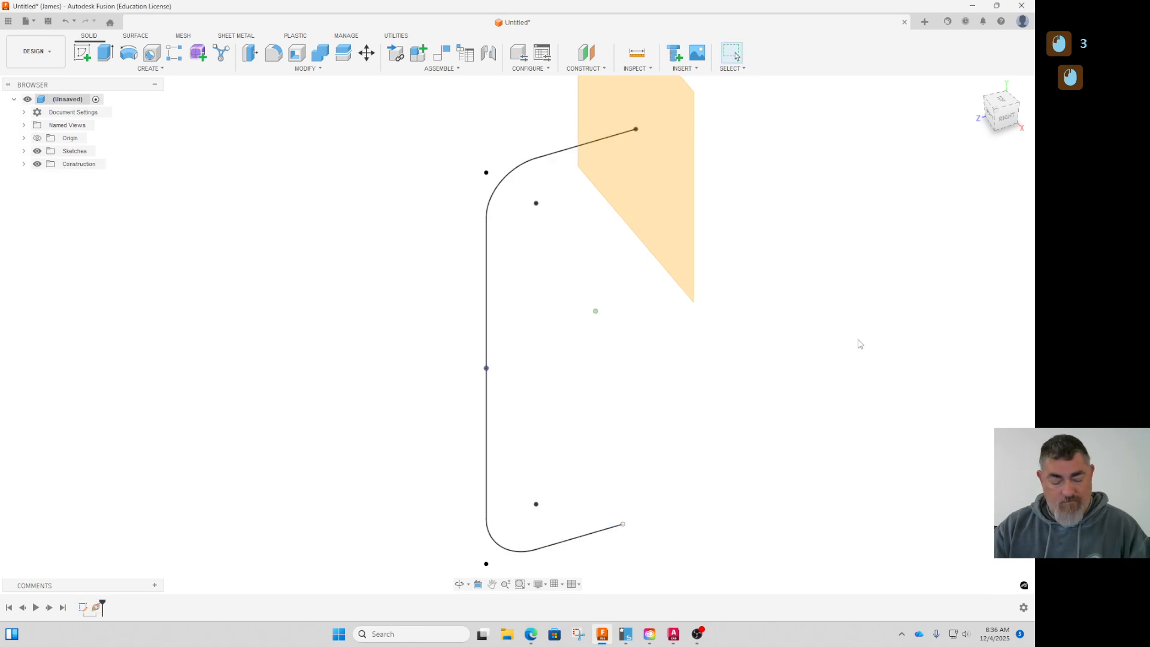
Step: Sketch a circle centred on the upper leg's endpoint on the new plane, dimension its diameter to 0.5 in, and finish the sketch
shift+middle_drag(860, 344, 785, 360)
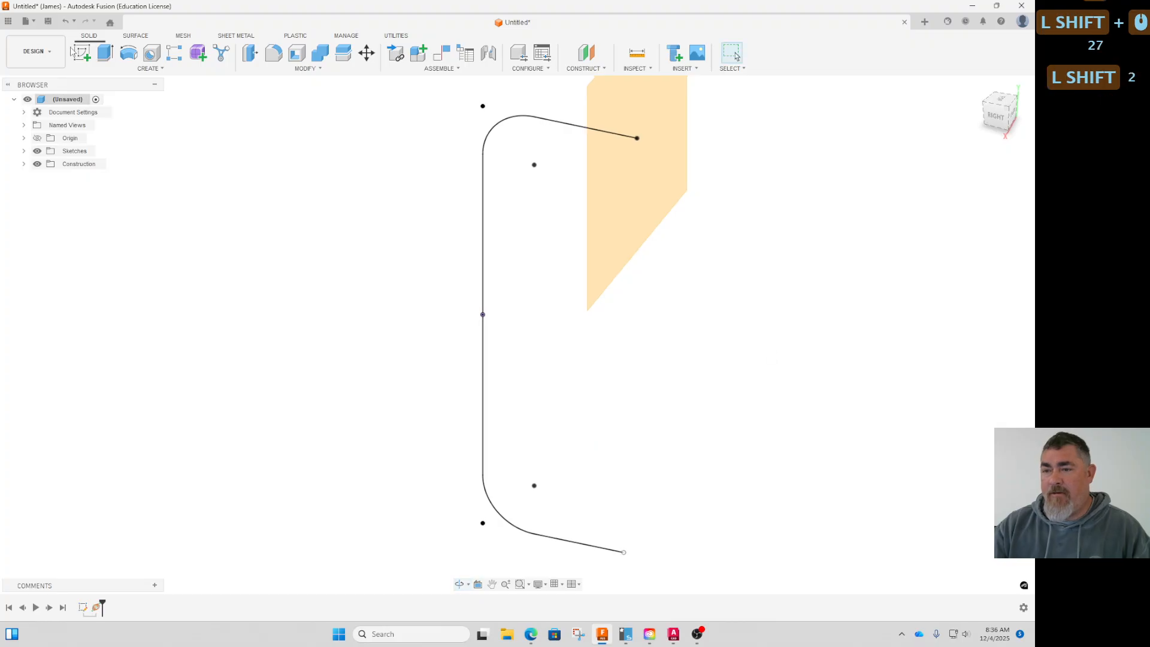
click(82, 53)
click(611, 199)
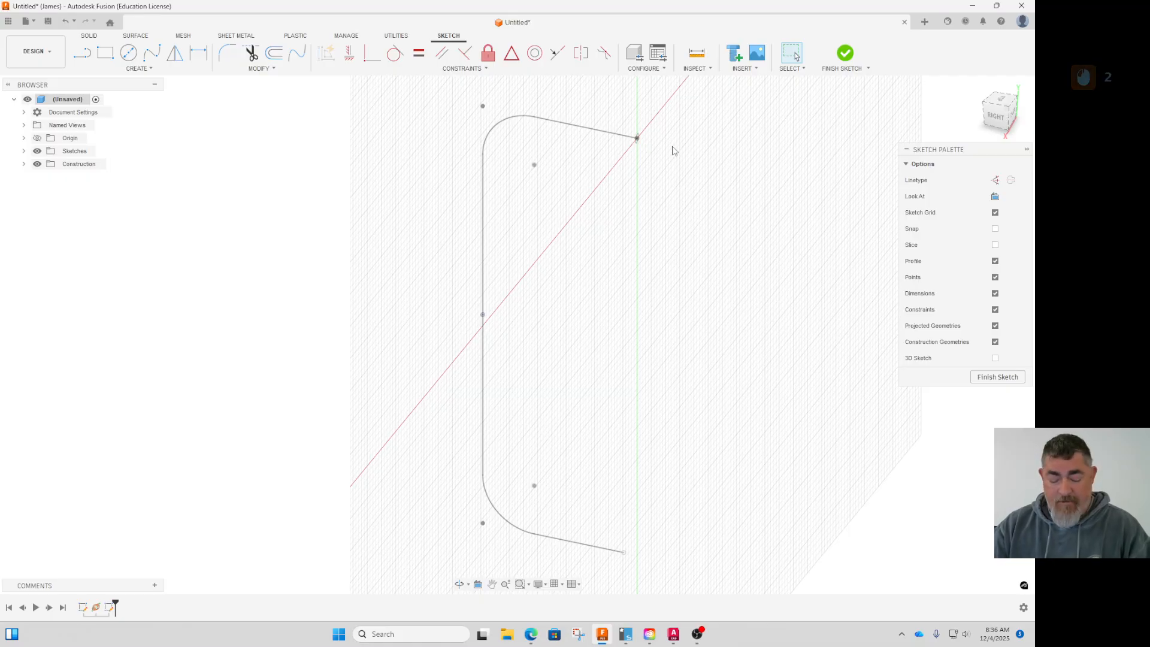
key(c)
click(637, 138)
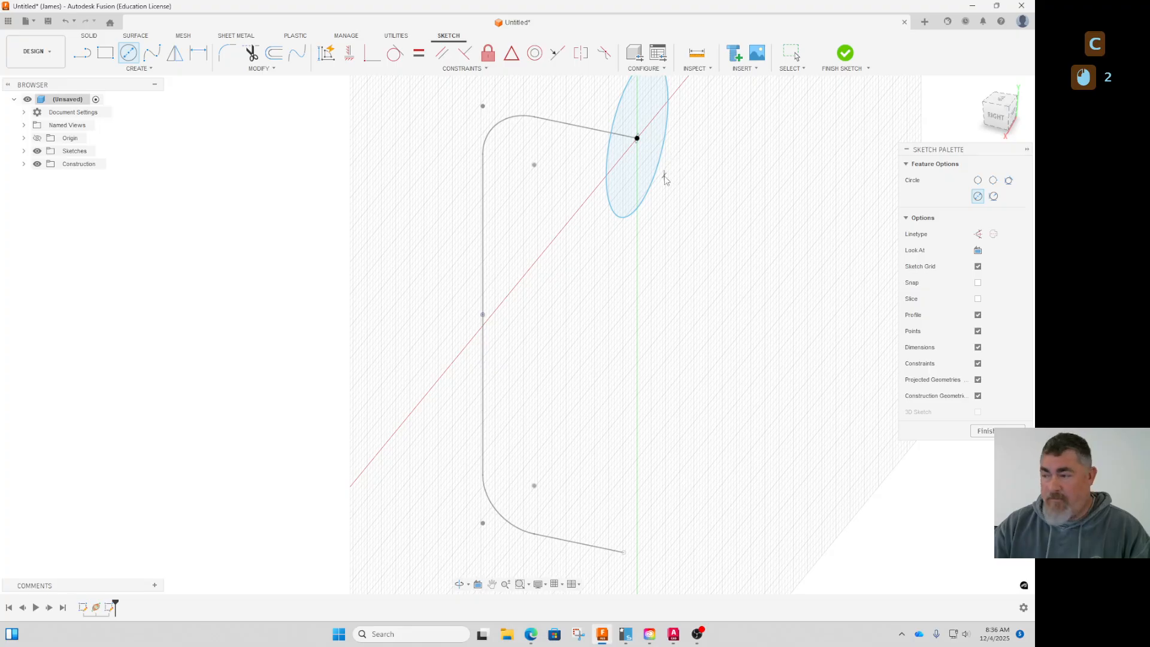
key(d)
click(659, 179)
click(688, 182)
text(.5)
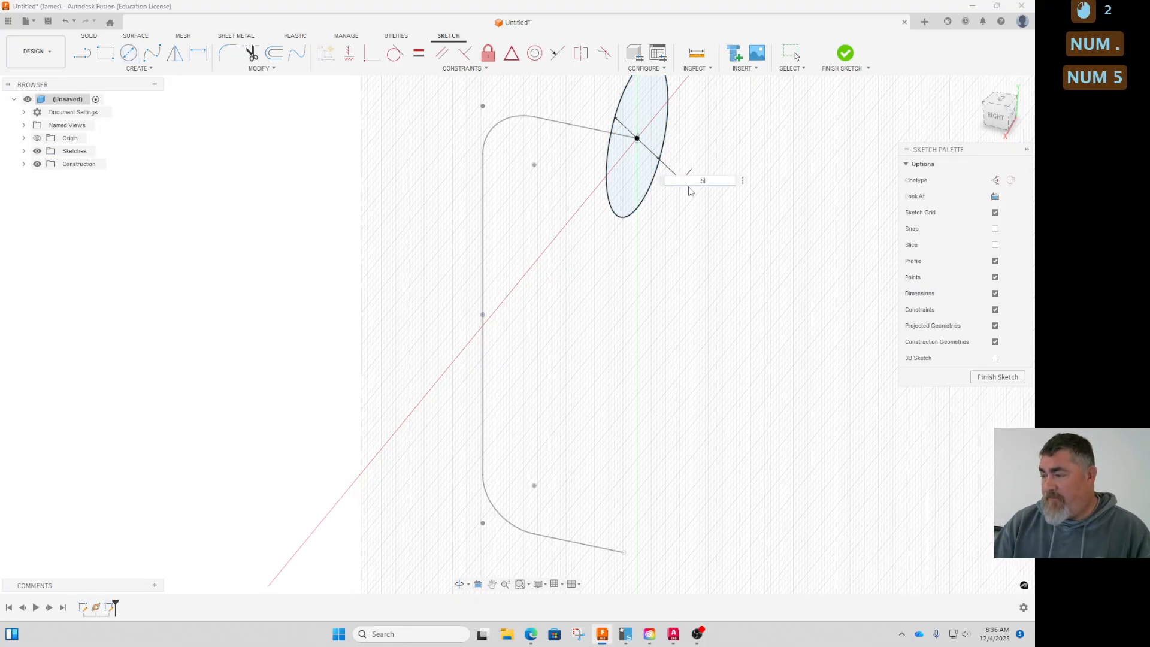
key(Return)
click(846, 54)
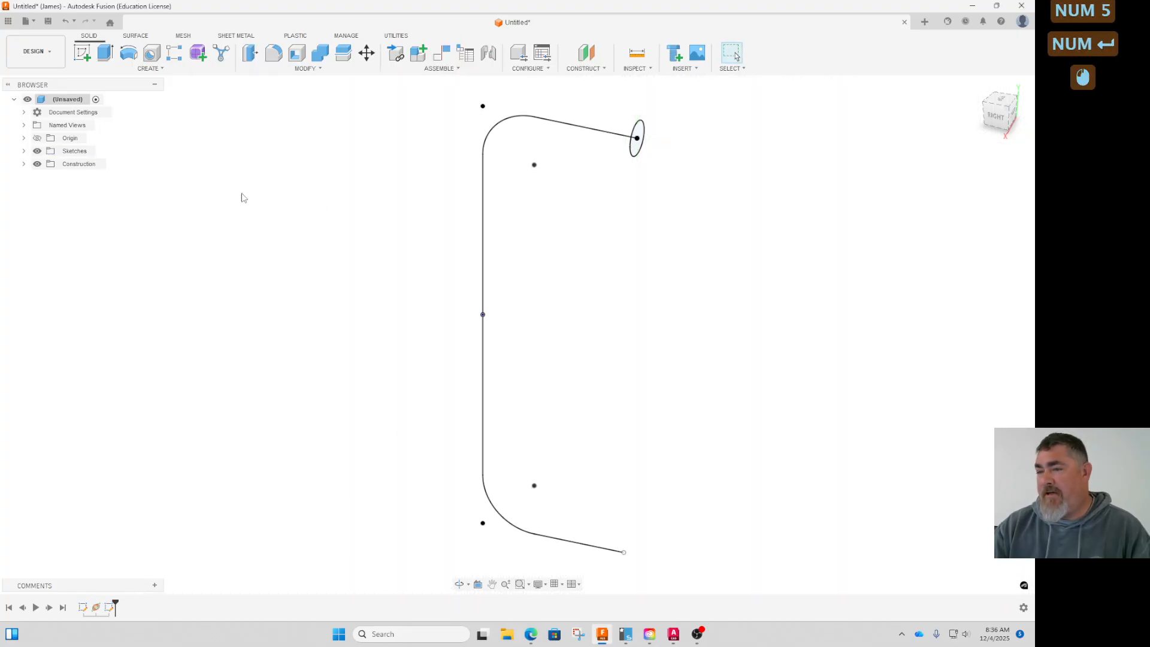
Step: Sweep the circle profile along the whole handle path as a new component
click(150, 68)
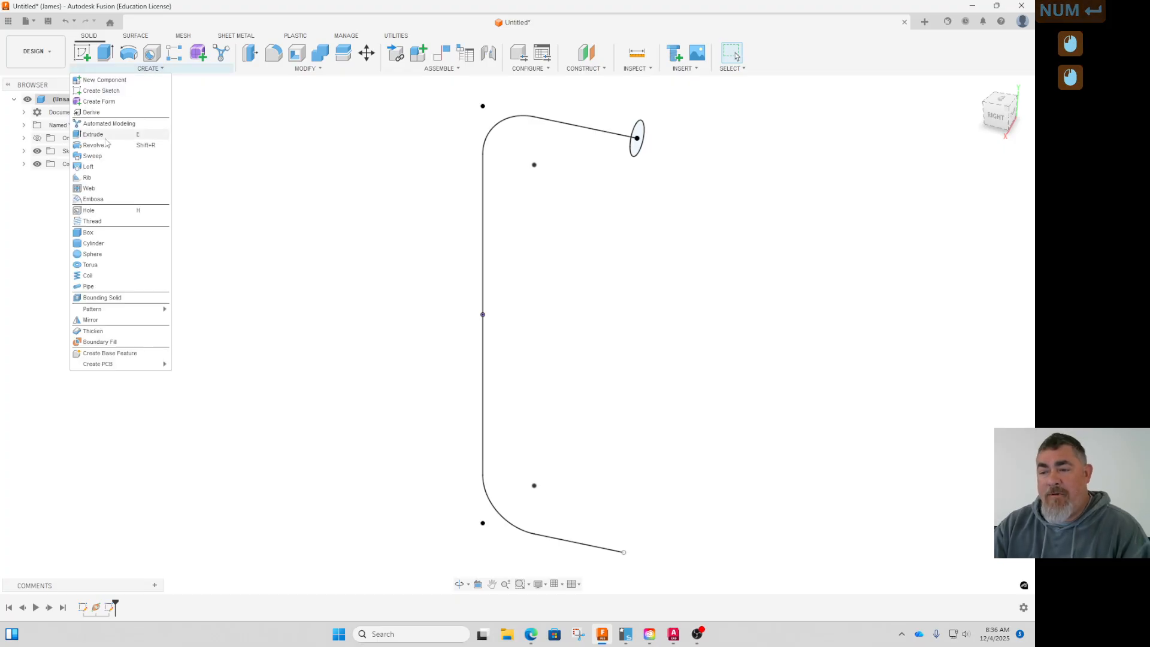
click(93, 157)
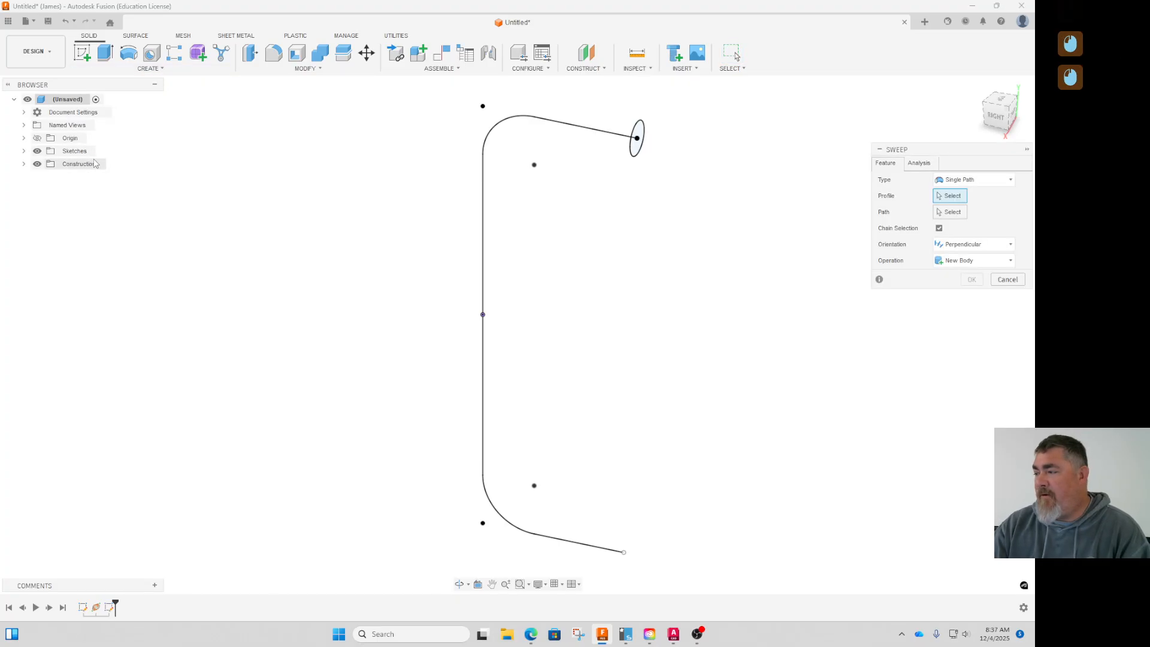
click(634, 132)
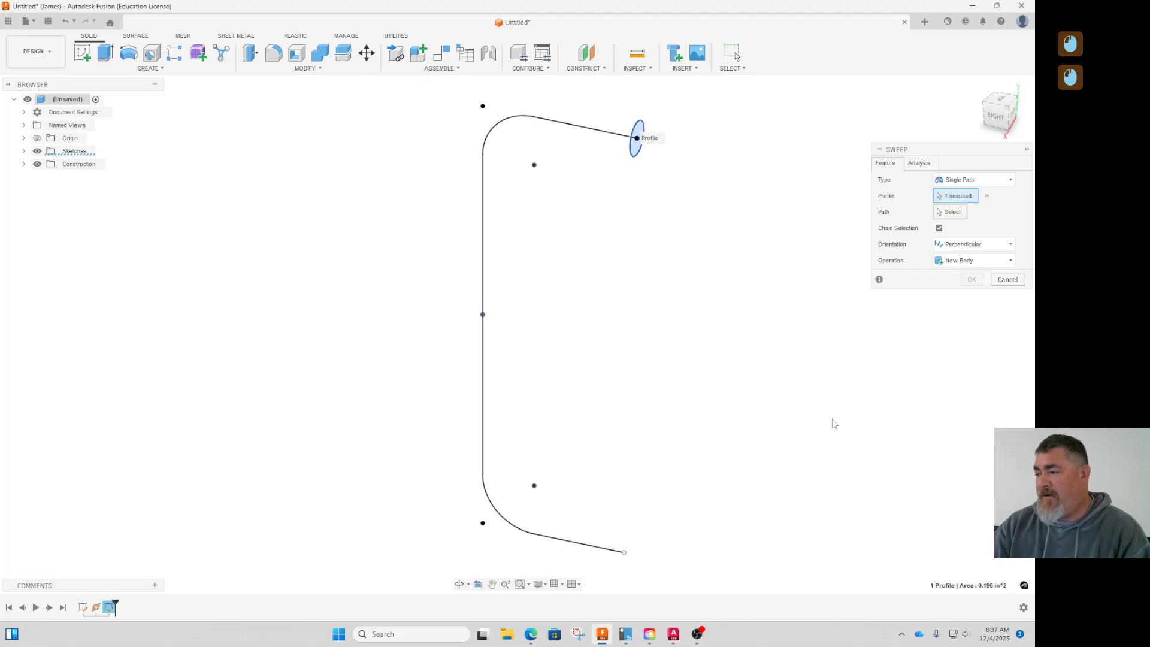
click(951, 211)
click(531, 118)
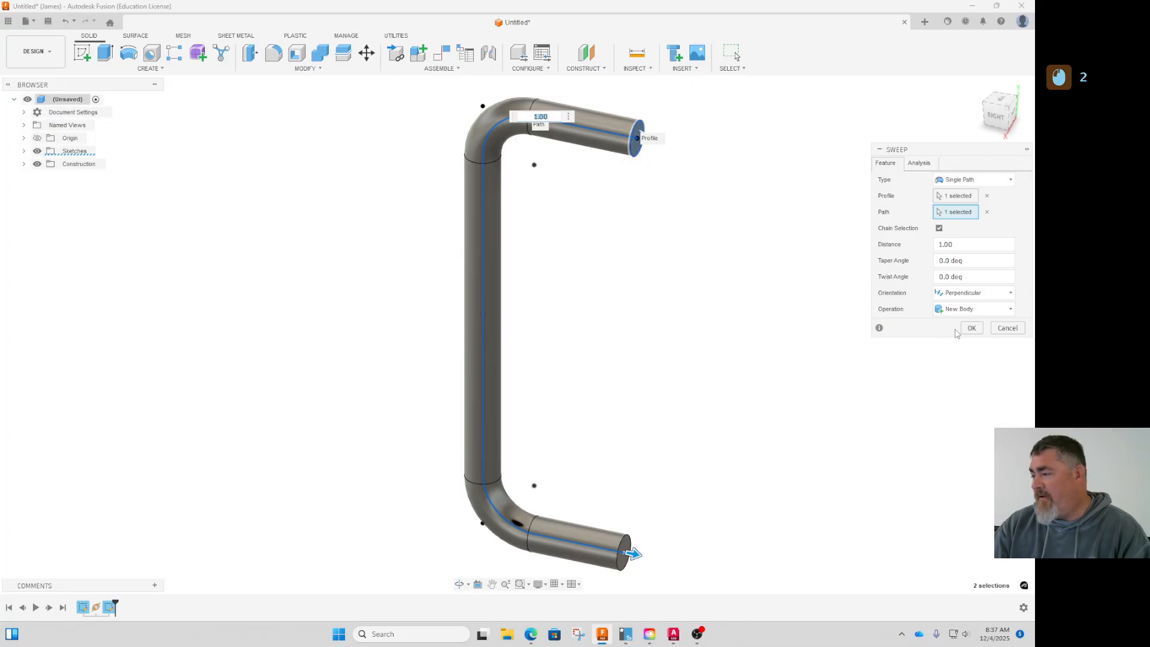
click(975, 309)
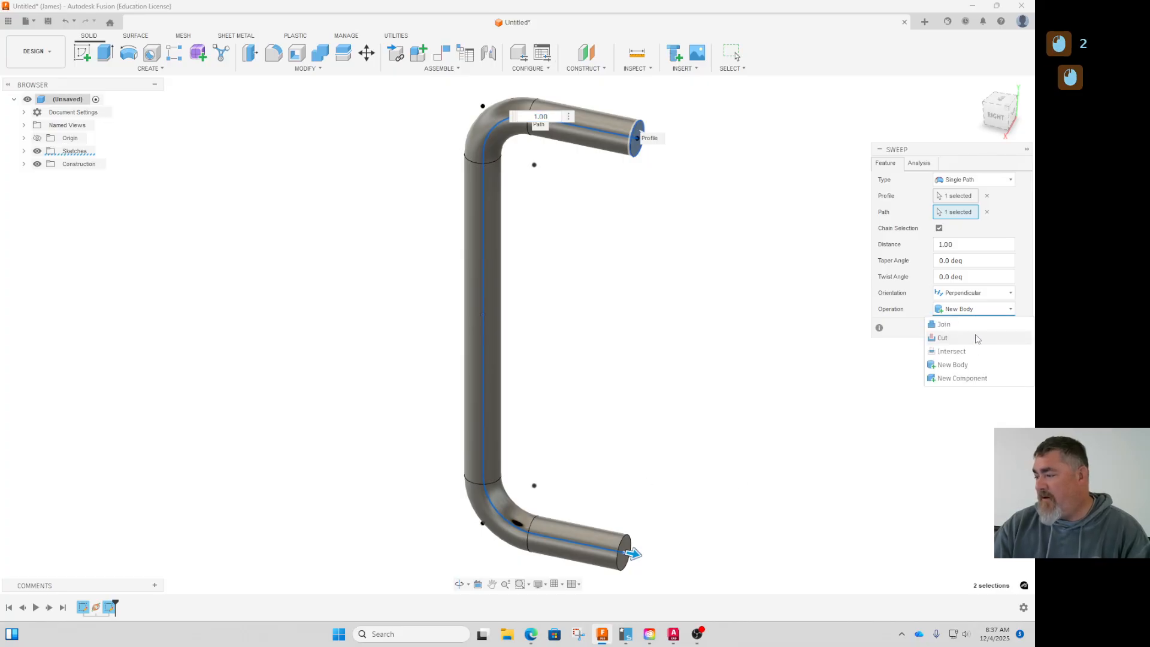
click(962, 383)
click(971, 327)
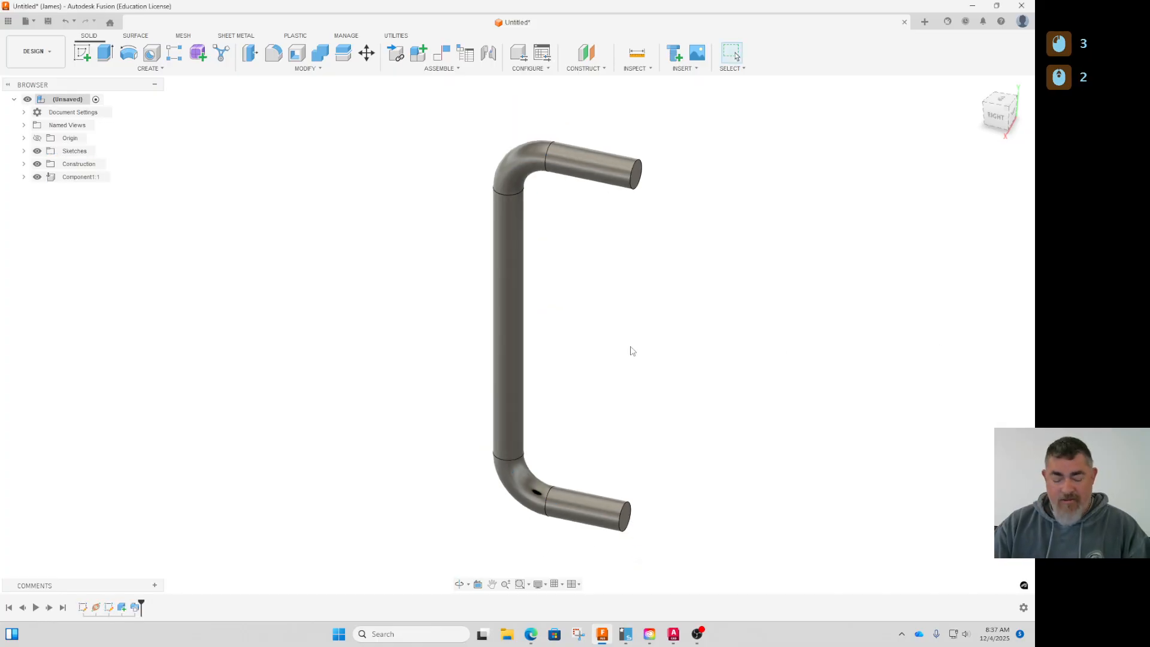
Step: Set the bend radius of the .5 Steel sheet metal rule to 0.5 in and save the rule
shift+middle_drag(630, 350, 673, 352)
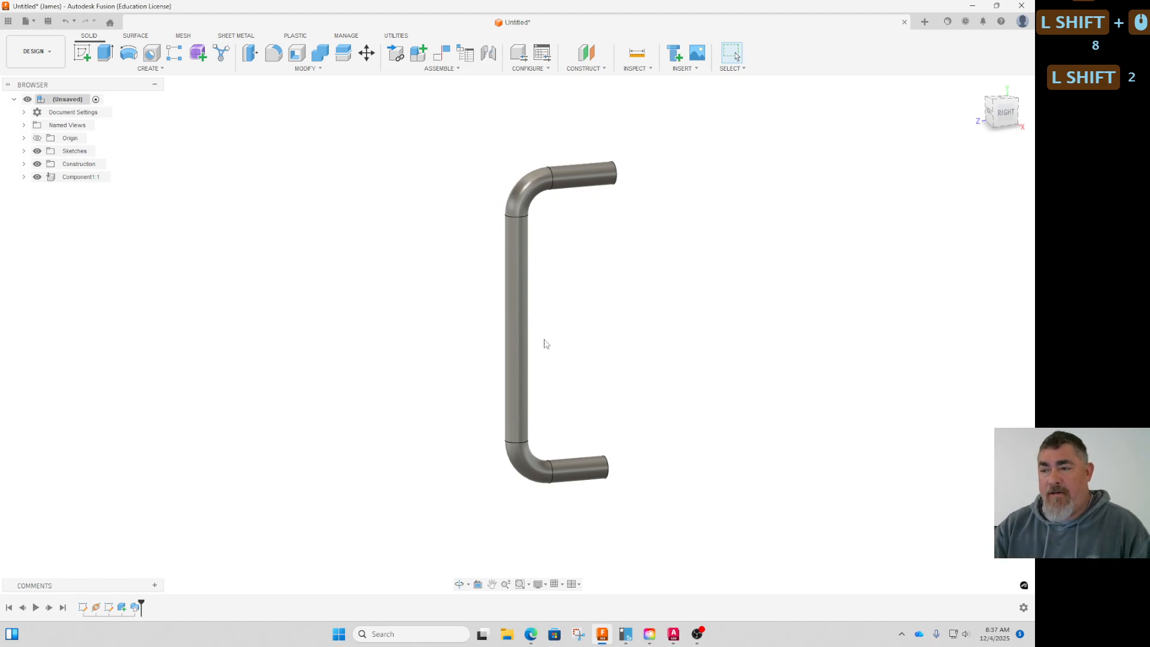
shift+click(230, 37)
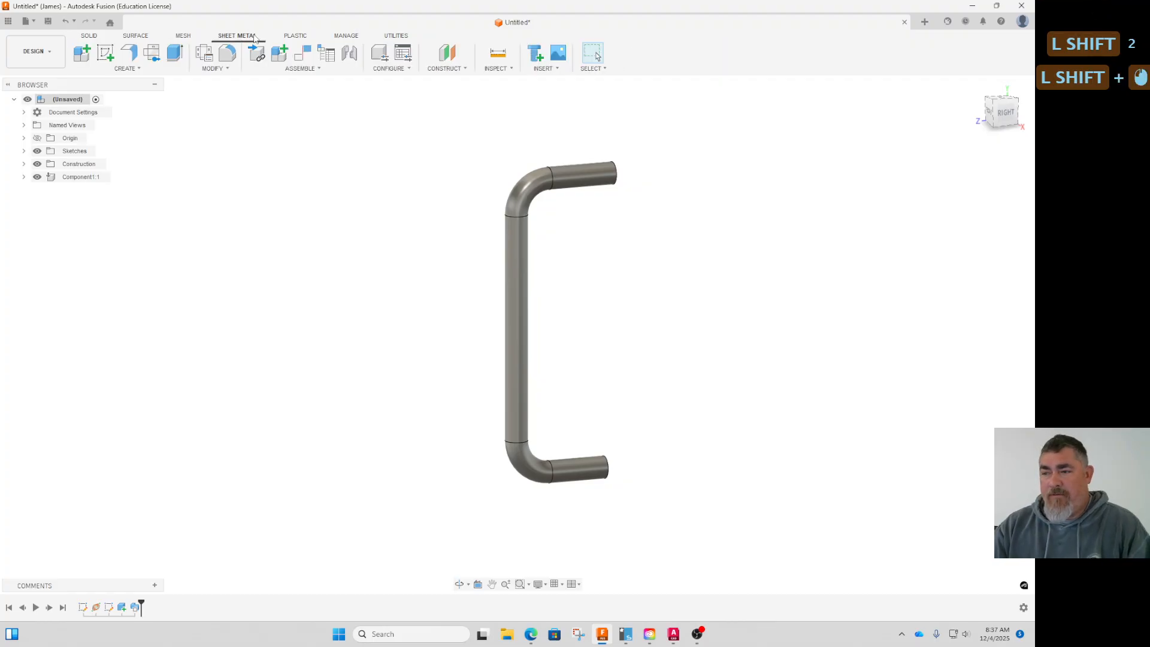
click(206, 56)
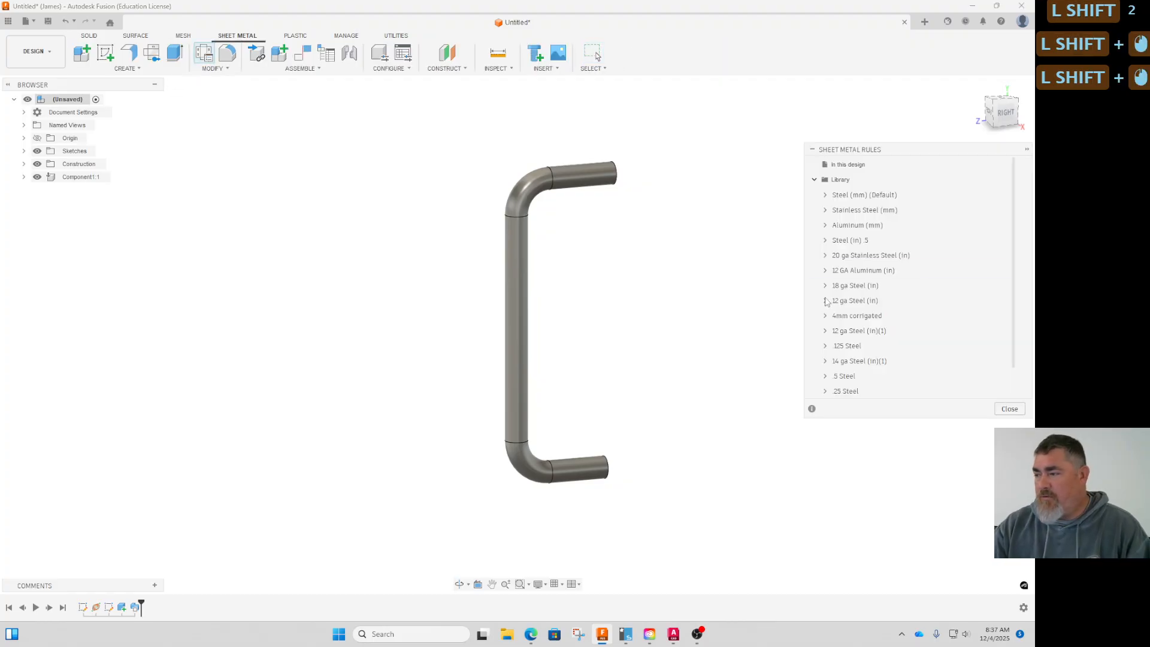
shift+click(825, 376)
scroll(881, 360, down, 2)
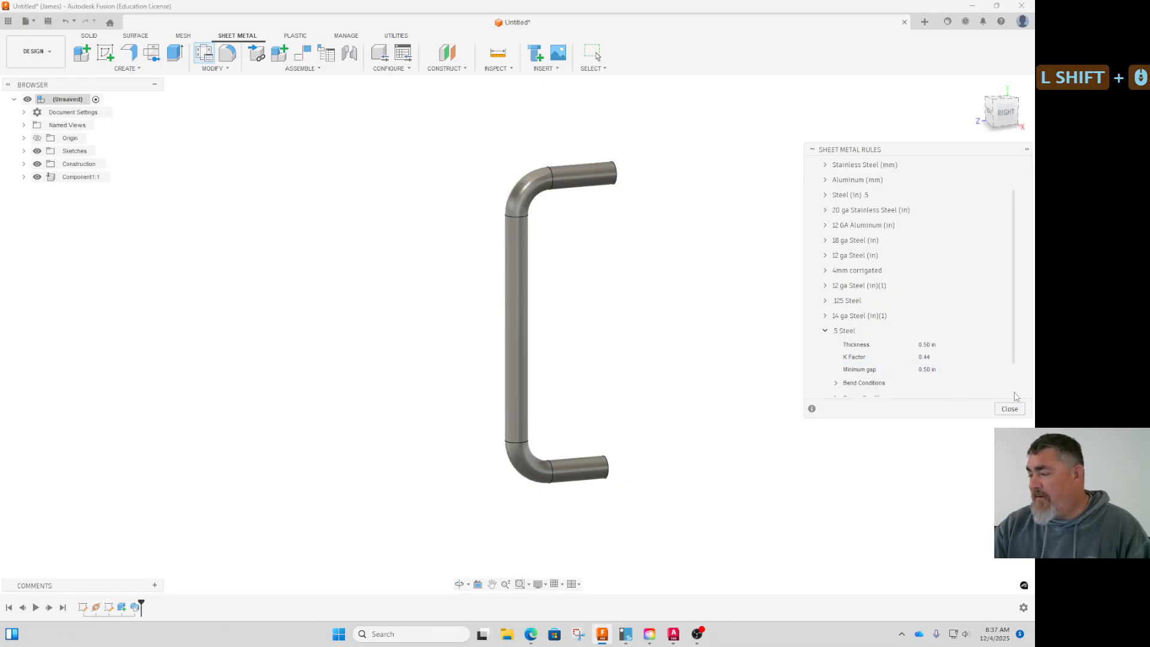
click(837, 384)
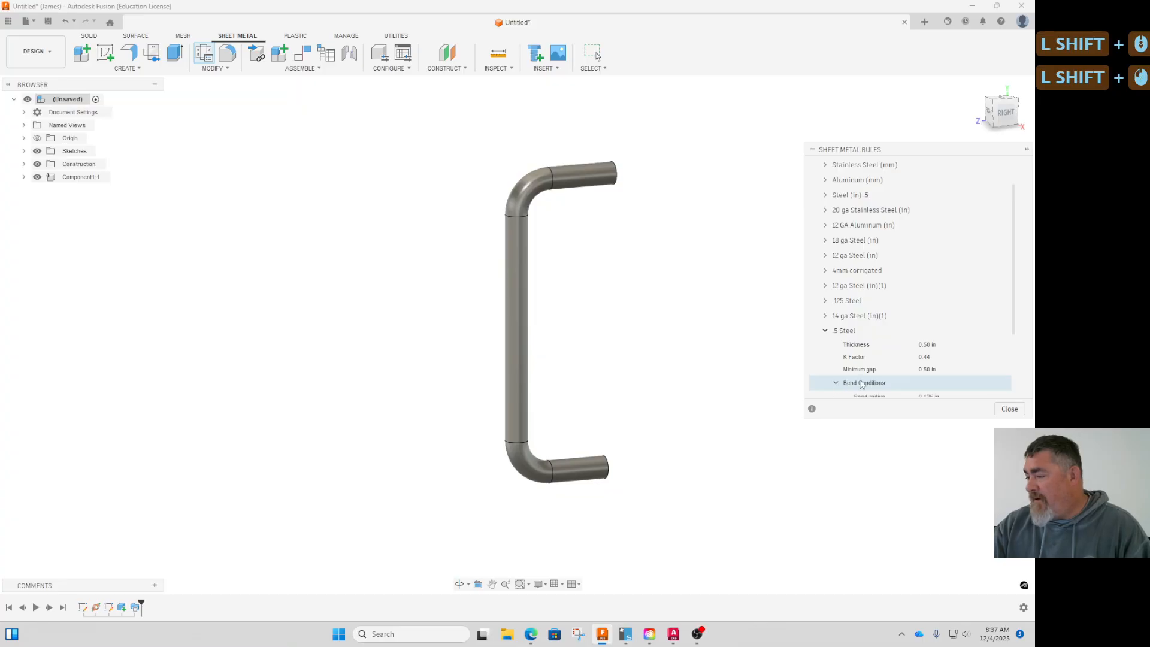
scroll(899, 376, down, 2)
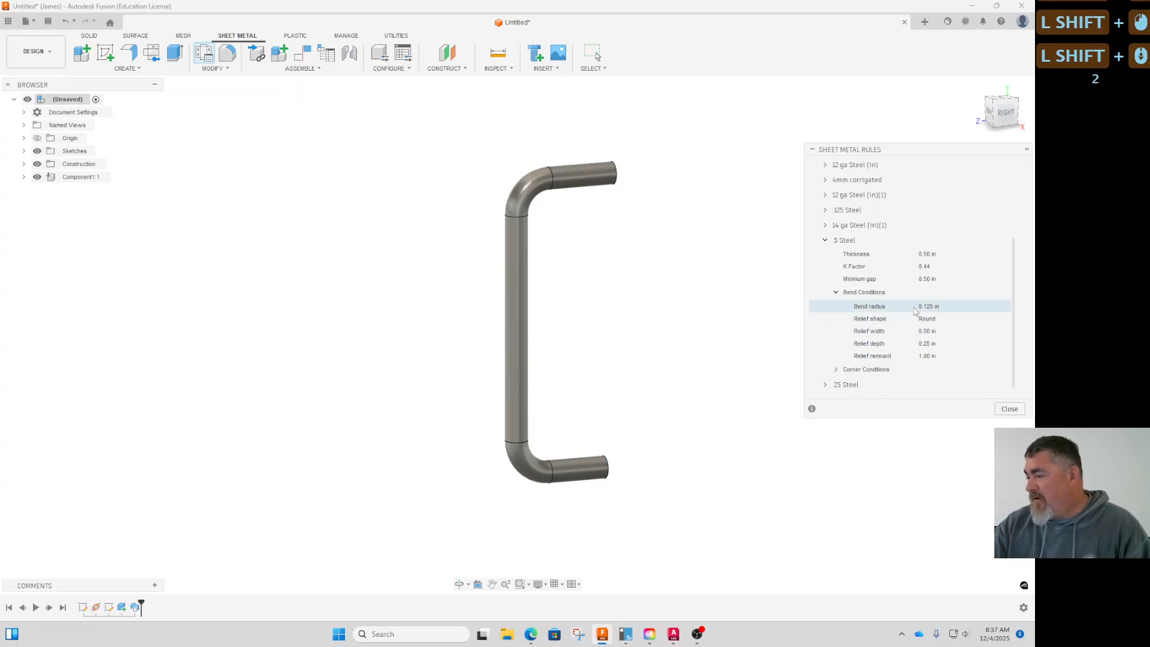
click(884, 309)
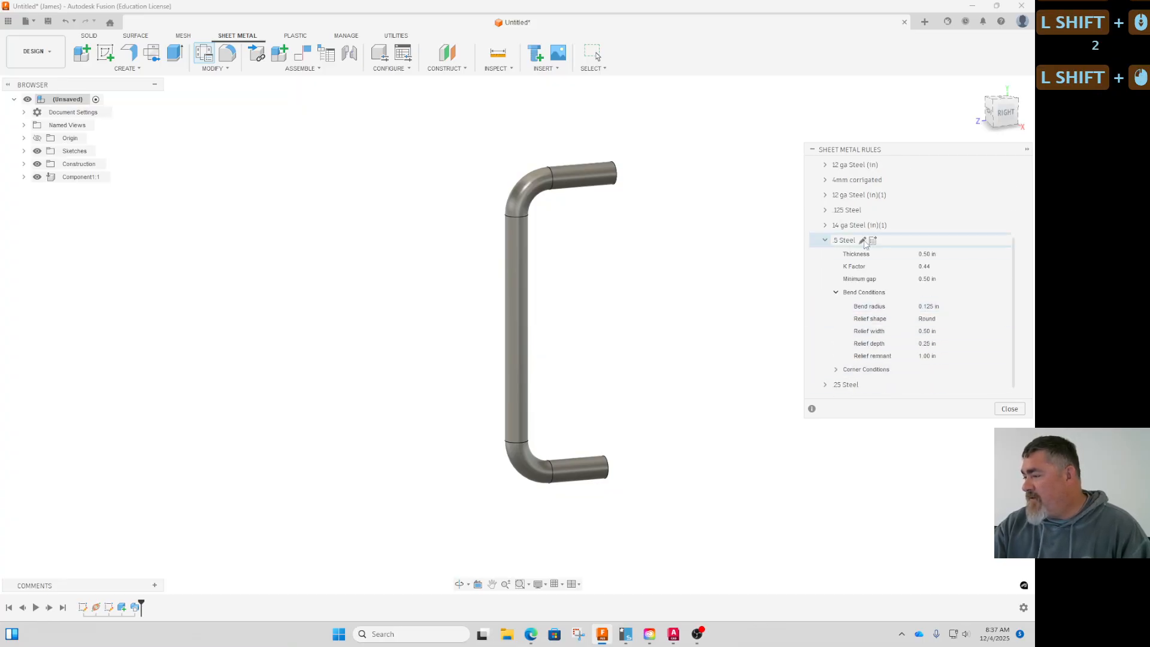
click(864, 241)
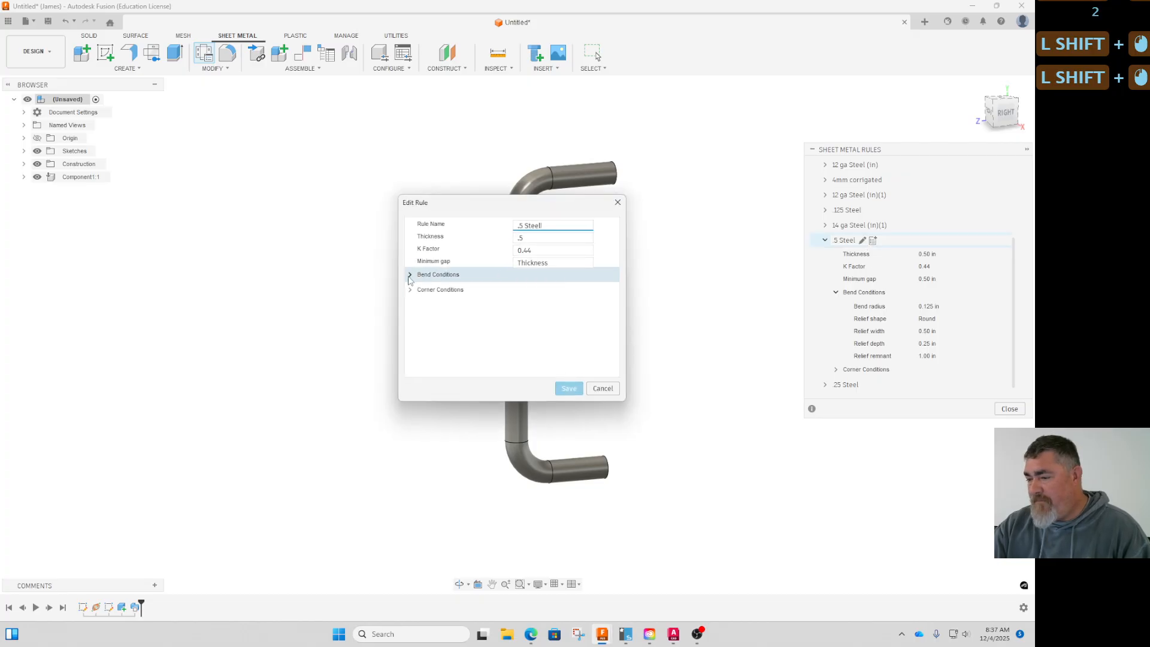
click(410, 275)
text(.5)
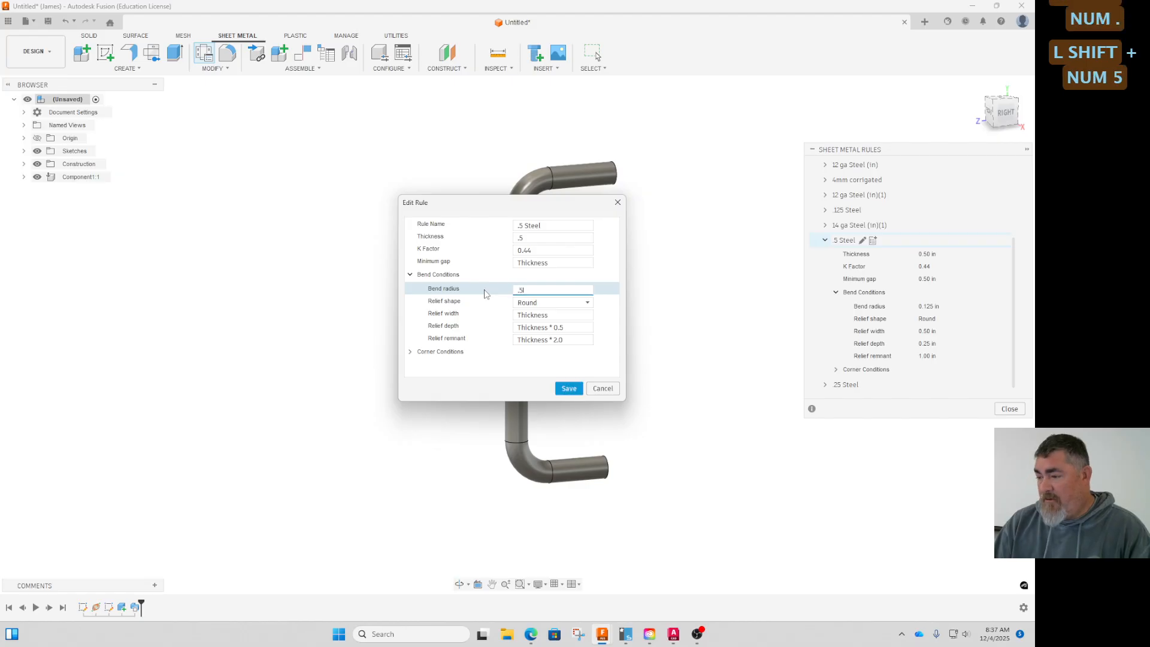
key(Return)
shift+click(1013, 413)
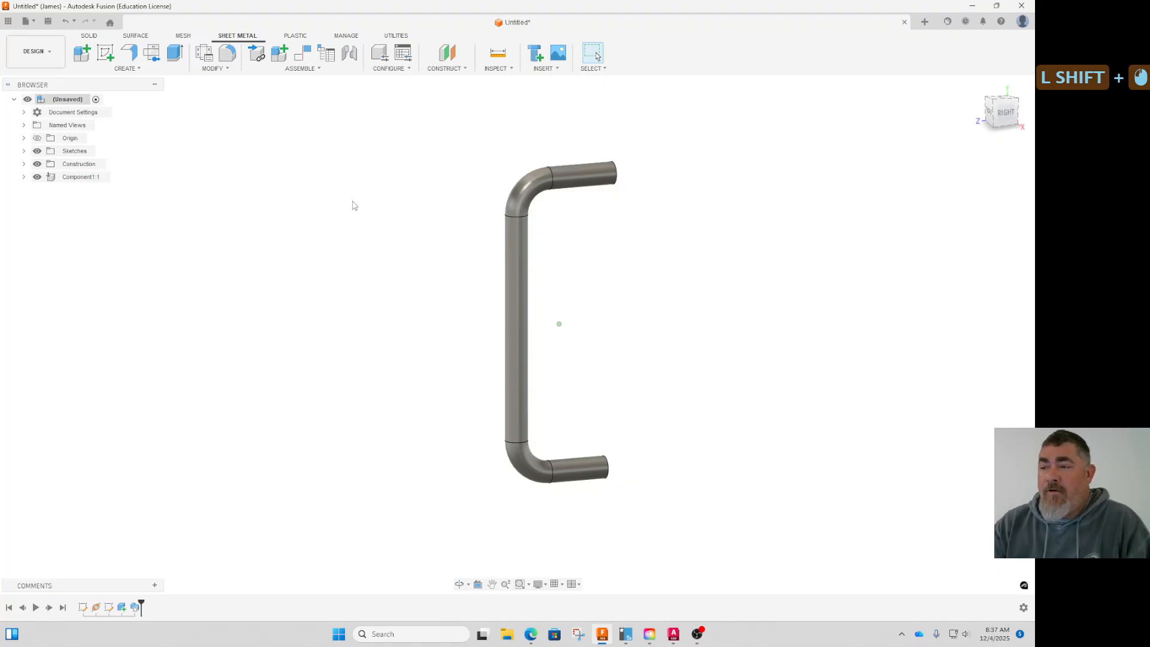
shift+click(447, 68)
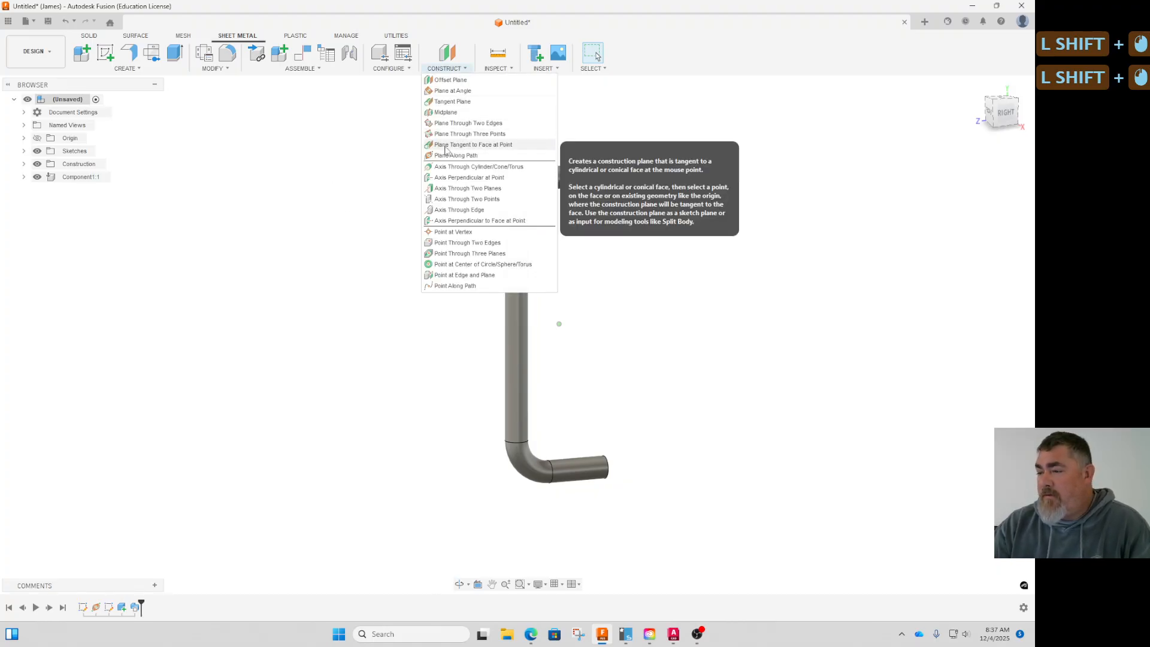
shift+click(586, 200)
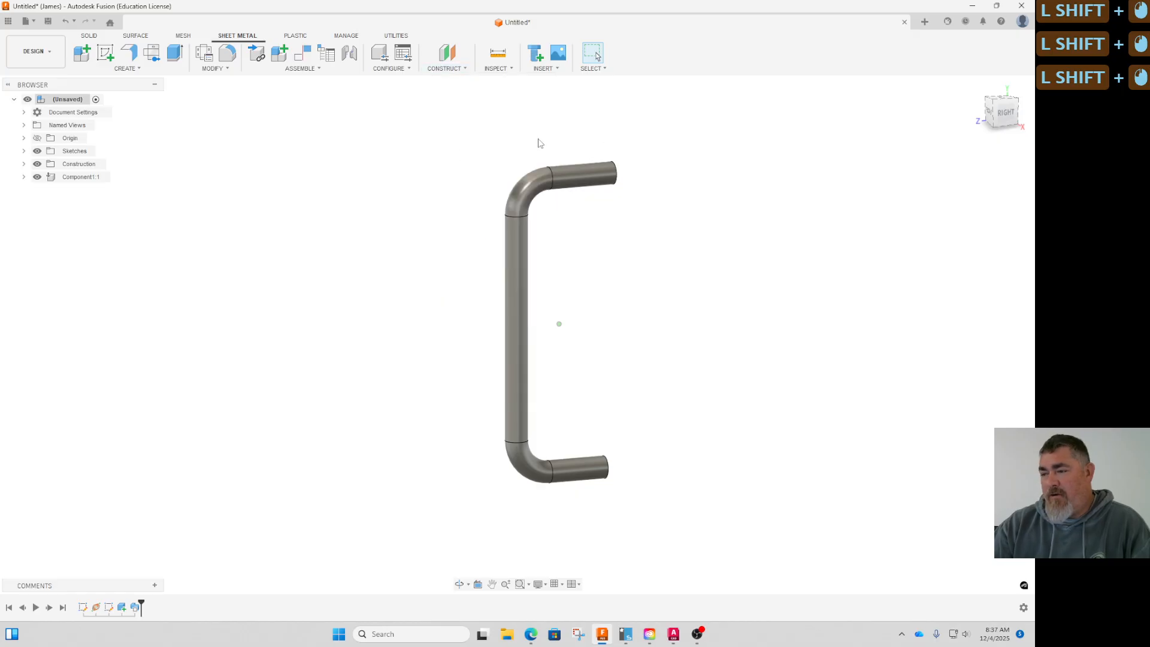
shift+click(106, 53)
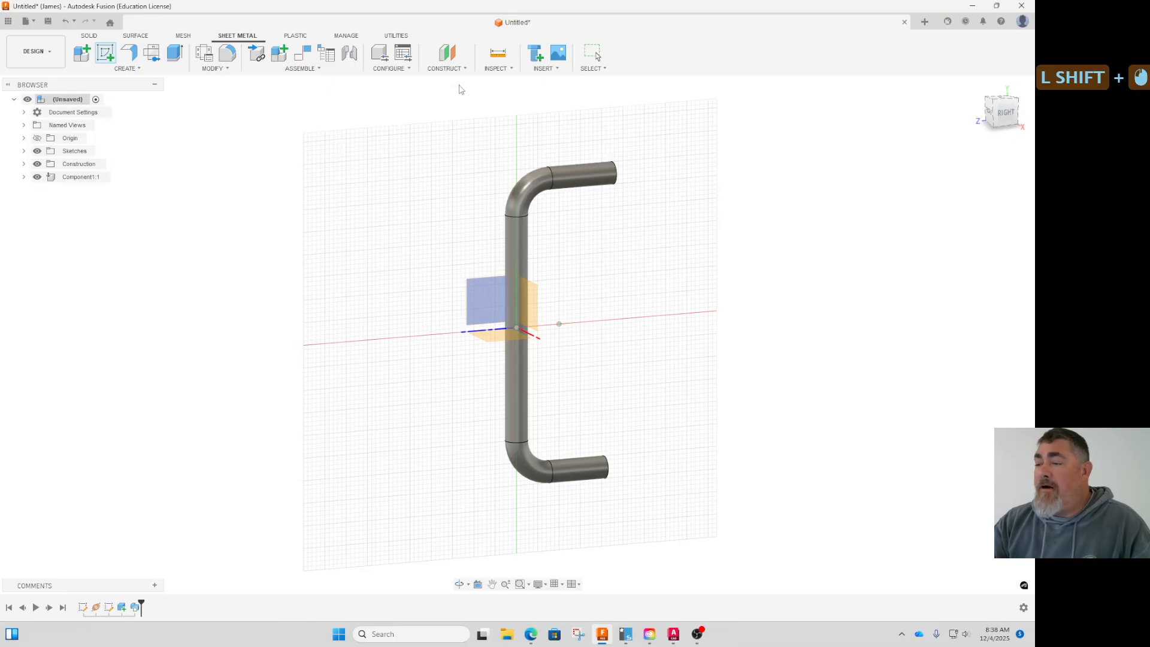
Step: Show the origin planes and create a plane tangent to the upper leg's cylindrical face, at 0 degrees to the YZ reference plane
shift+click(445, 68)
shift+click(462, 106)
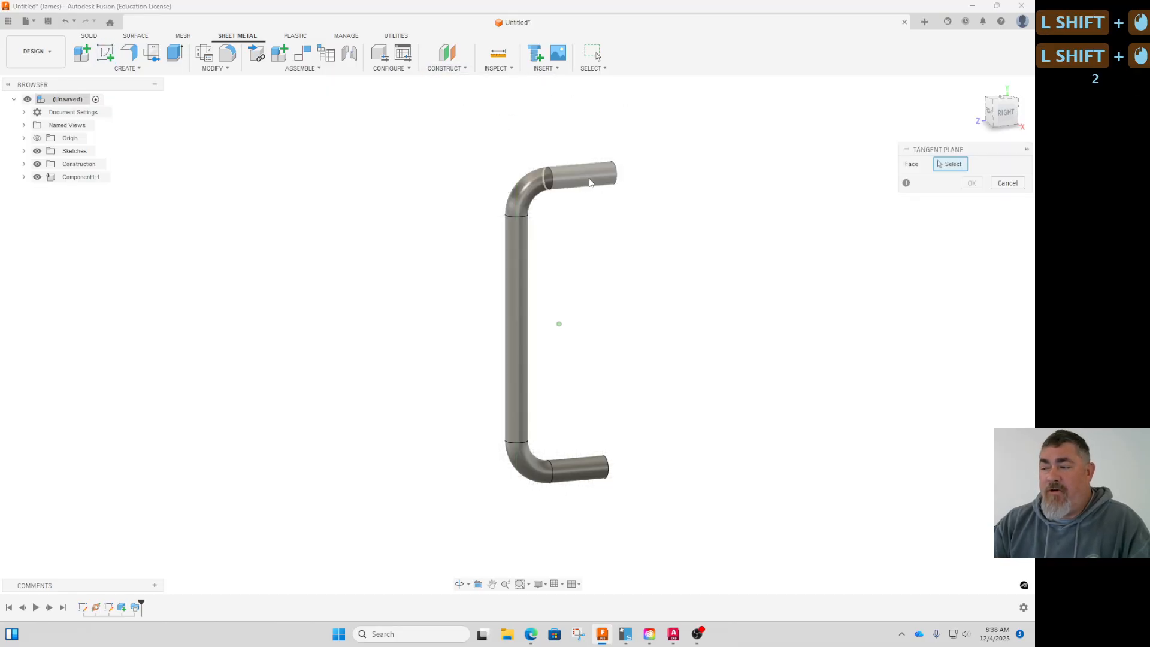
shift+click(589, 184)
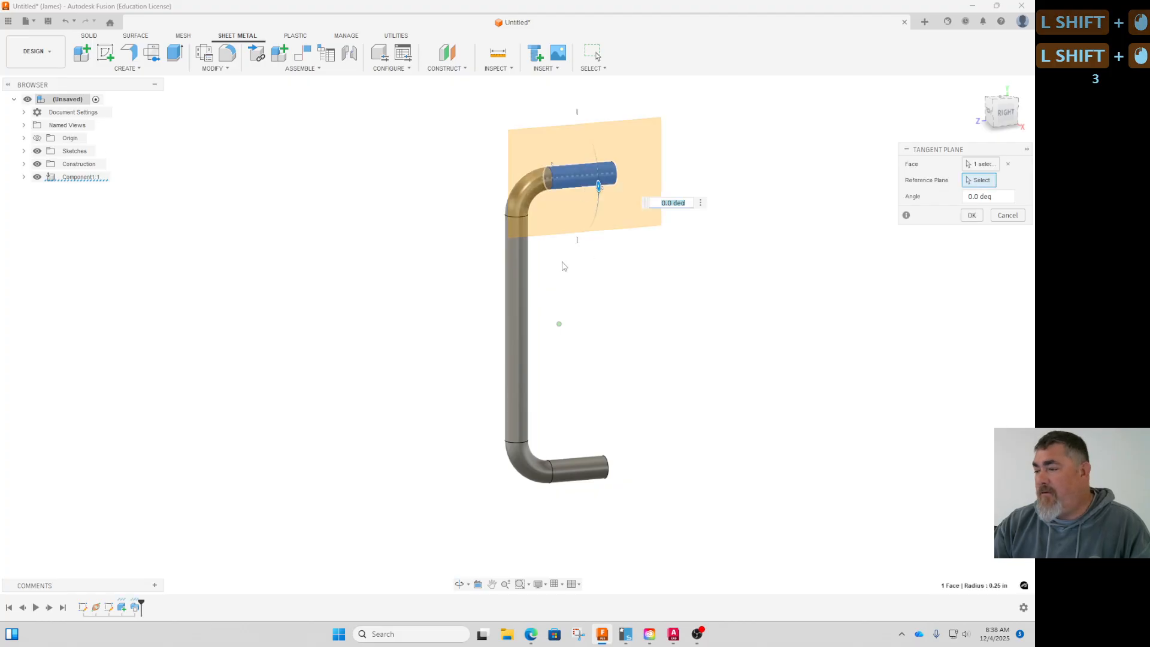
shift+middle_drag(434, 300, 418, 292)
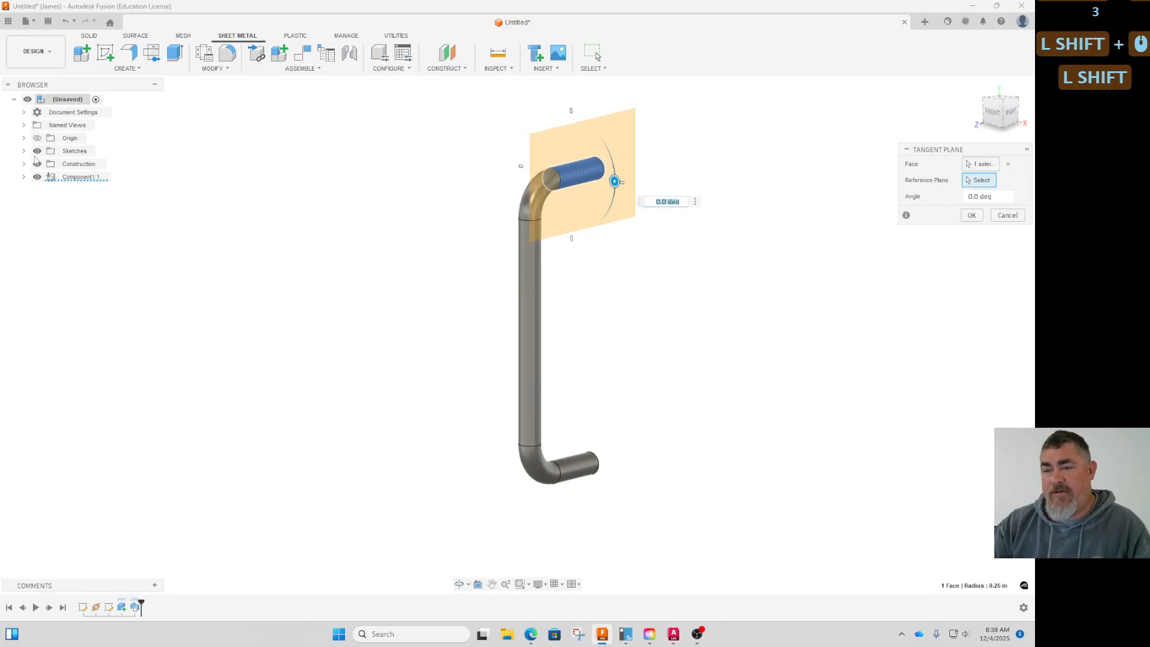
click(24, 139)
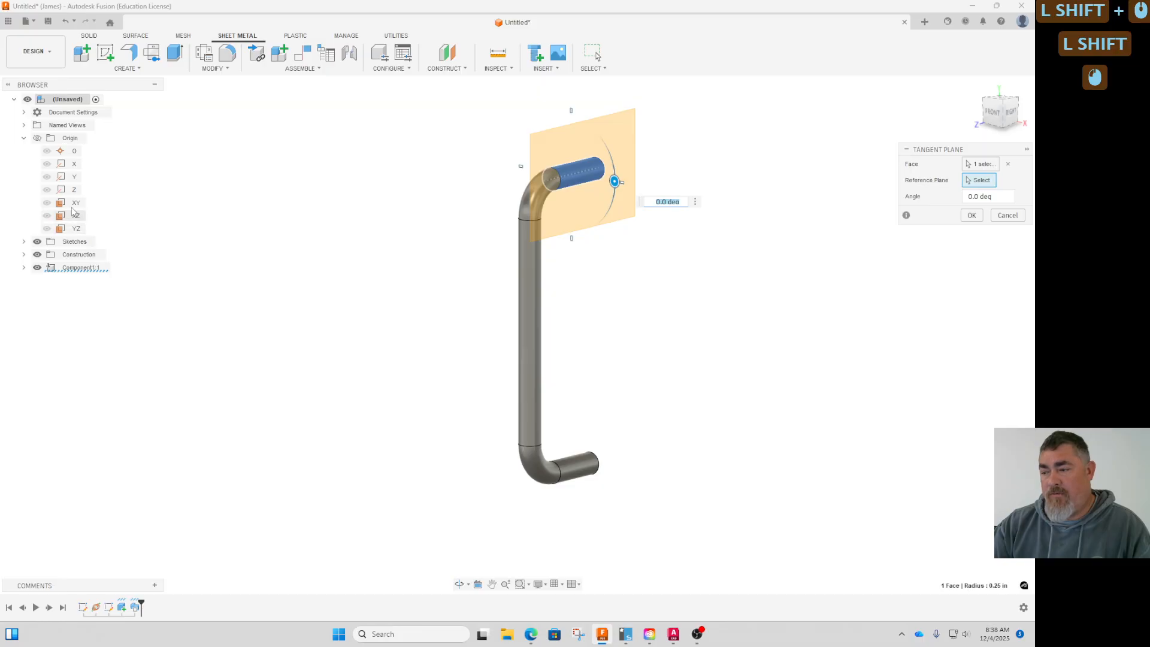
click(37, 139)
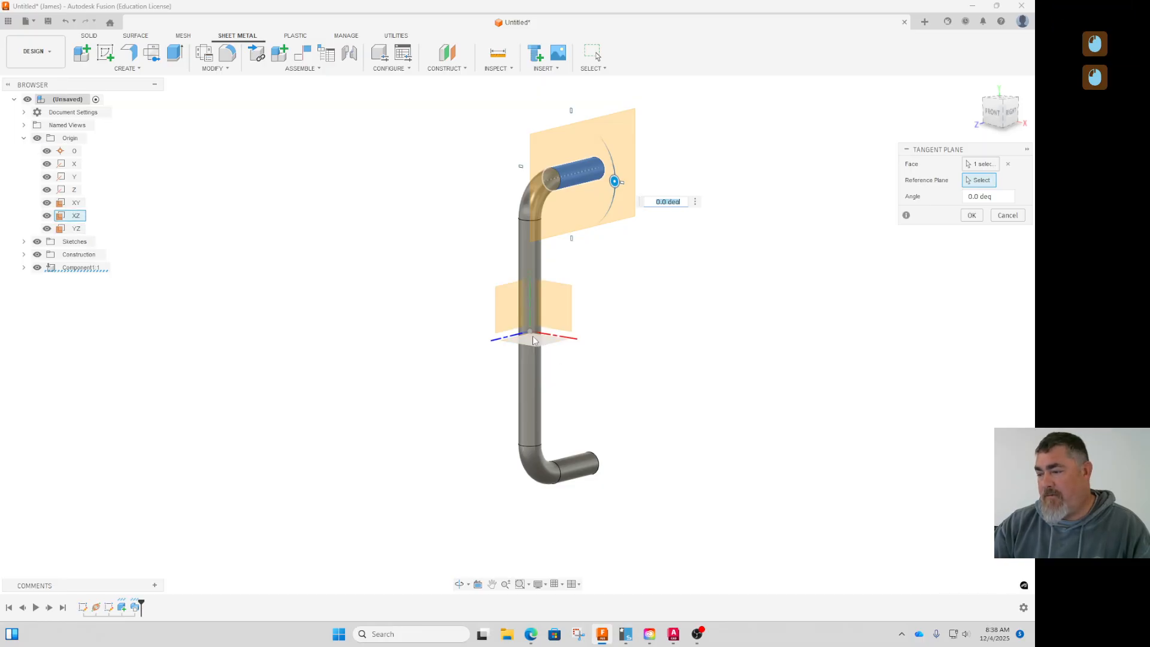
click(505, 309)
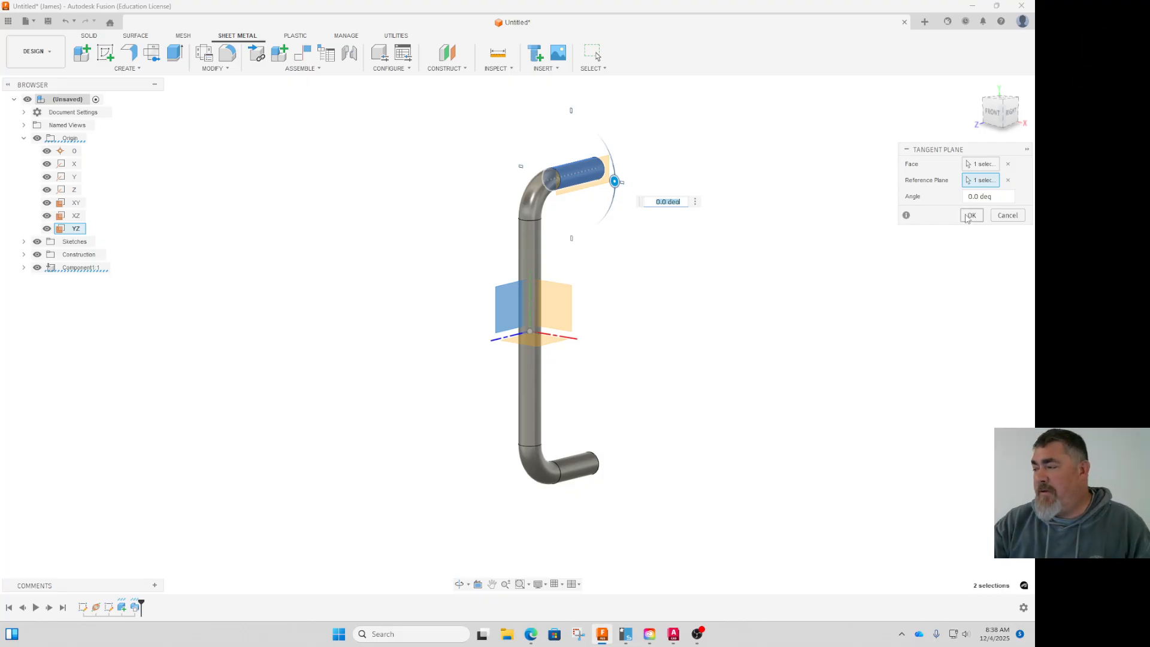
click(967, 217)
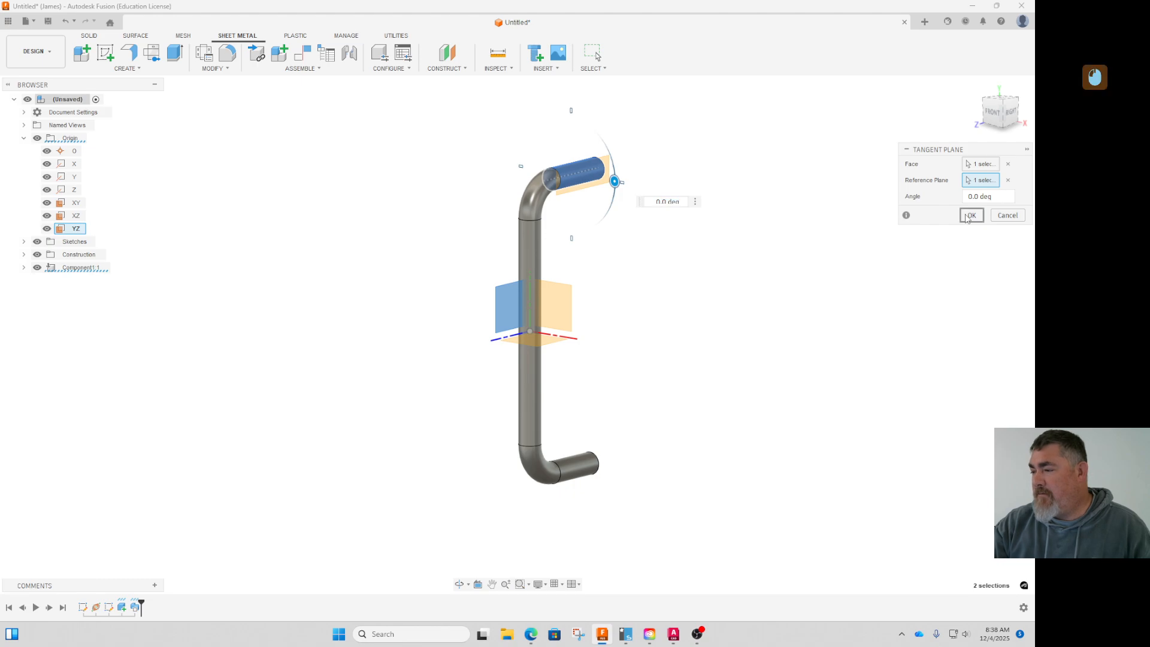
Step: Hide the origin geometry and start a sketch on the plane tangent to the upper leg
click(37, 139)
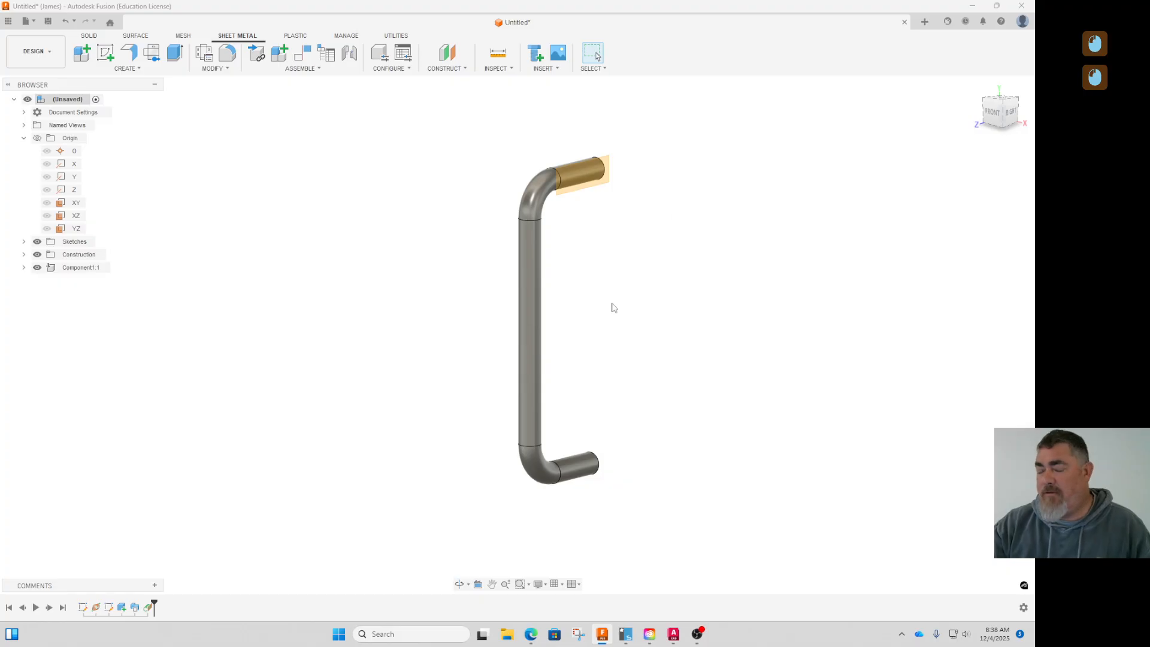
shift+middle_drag(634, 311, 606, 311)
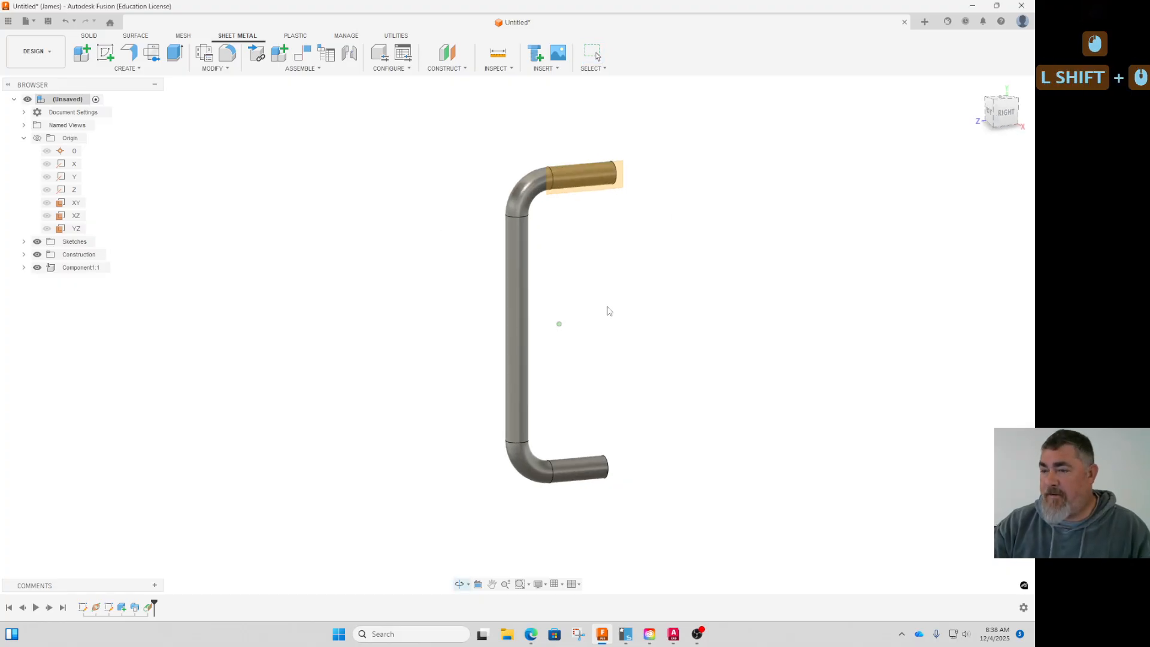
click(107, 54)
click(624, 174)
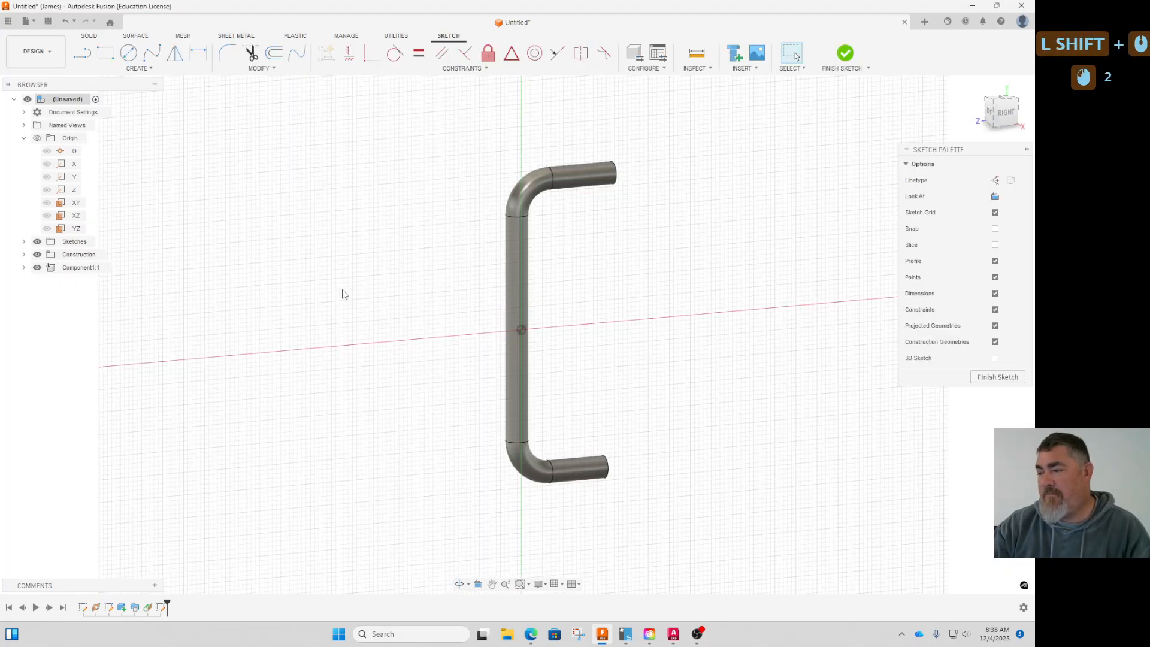
Step: Project the whole handle body into the sketch with the Bodies selection filter, and finish the sketch
click(137, 68)
mouse_move(154, 232)
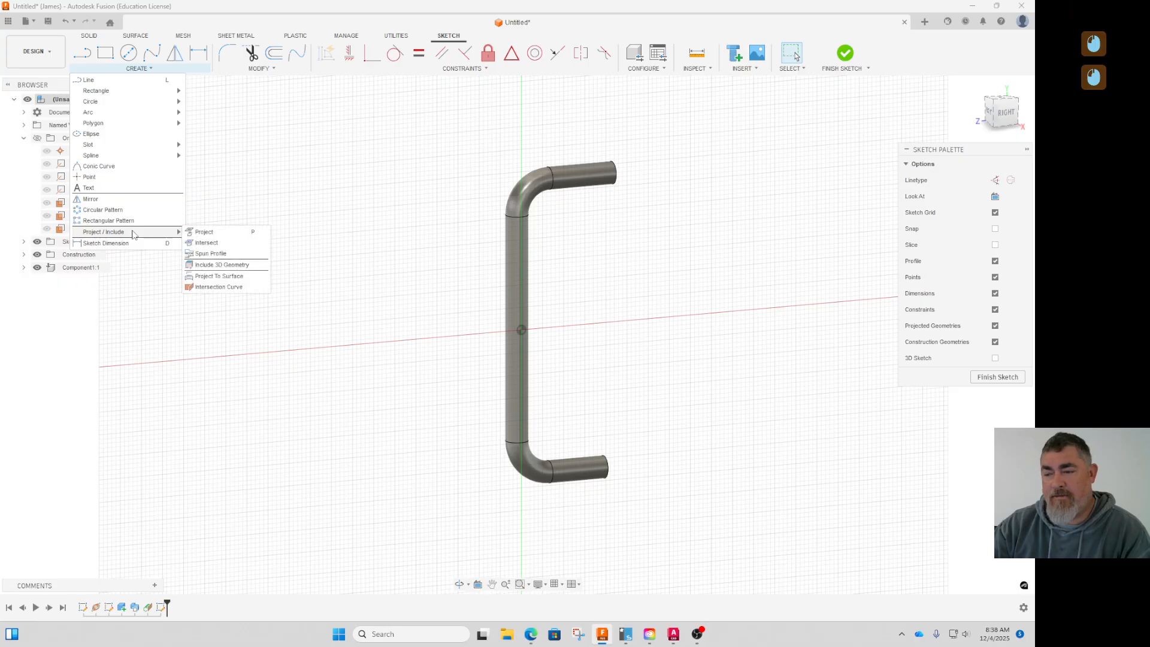
click(220, 239)
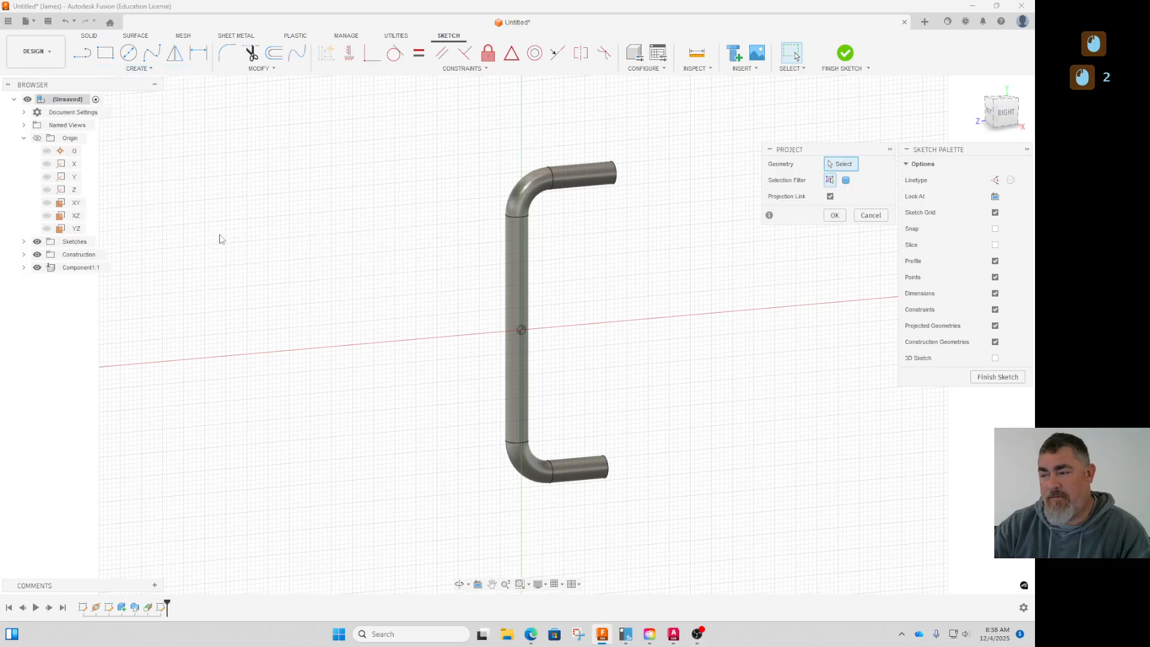
click(847, 182)
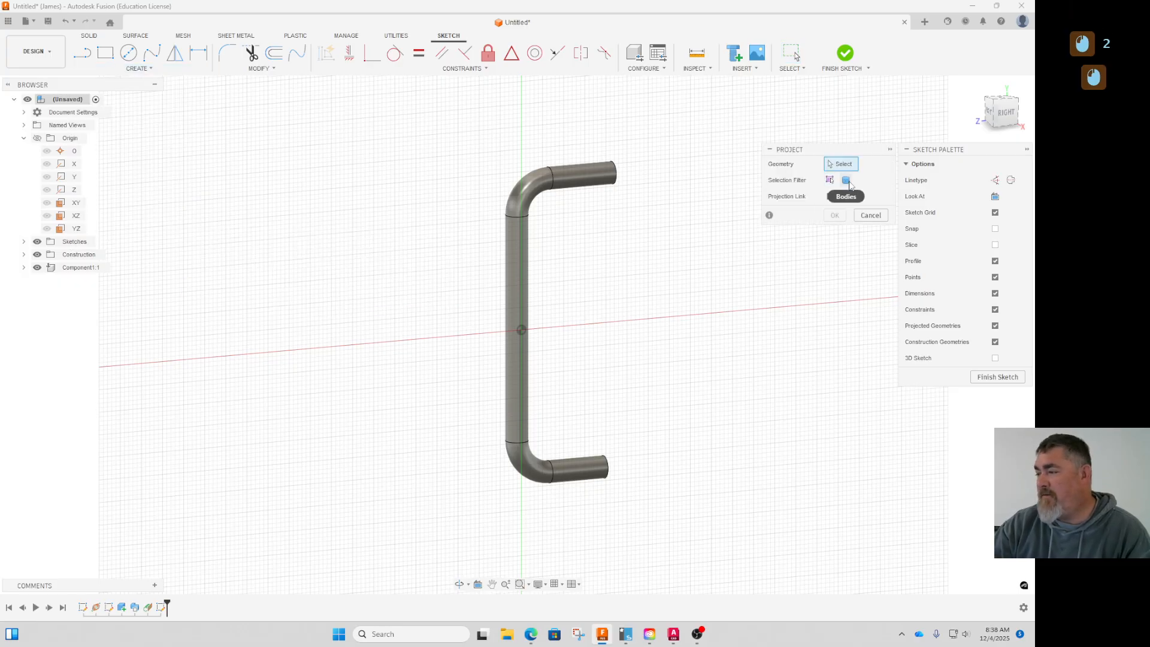
click(606, 177)
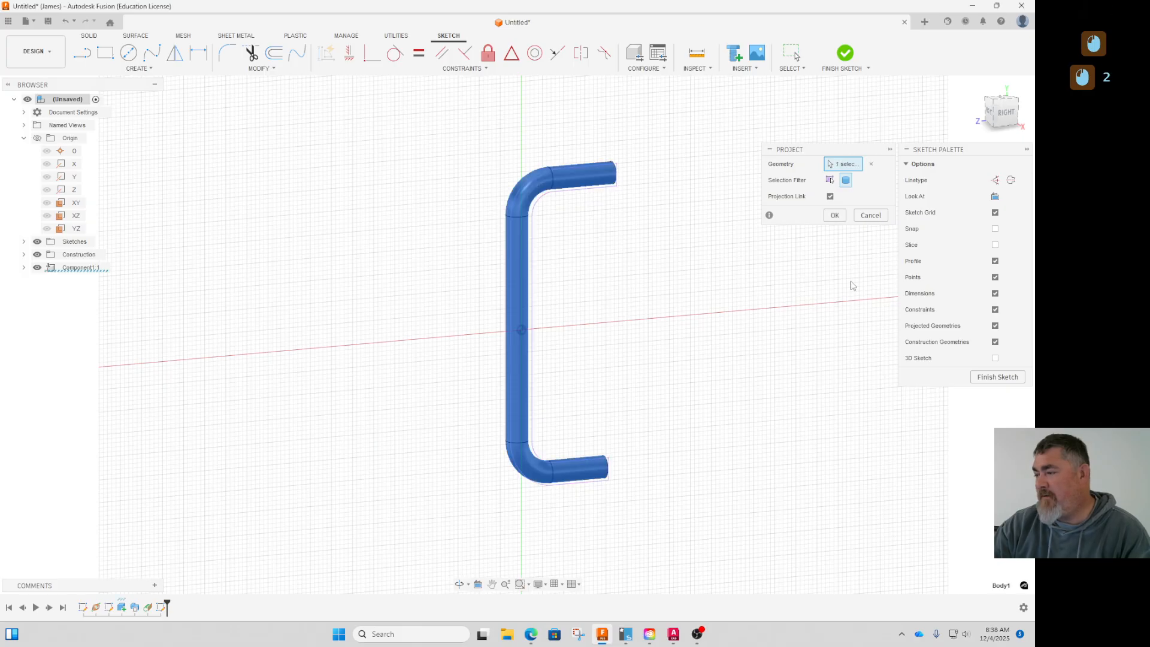
click(836, 217)
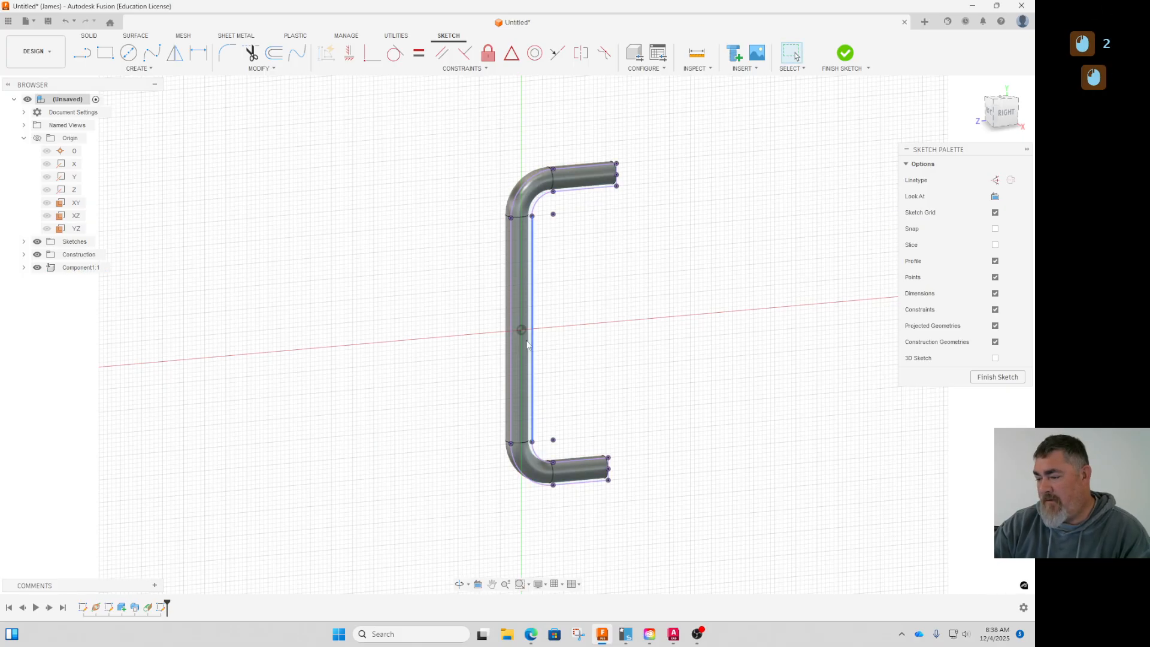
click(1005, 381)
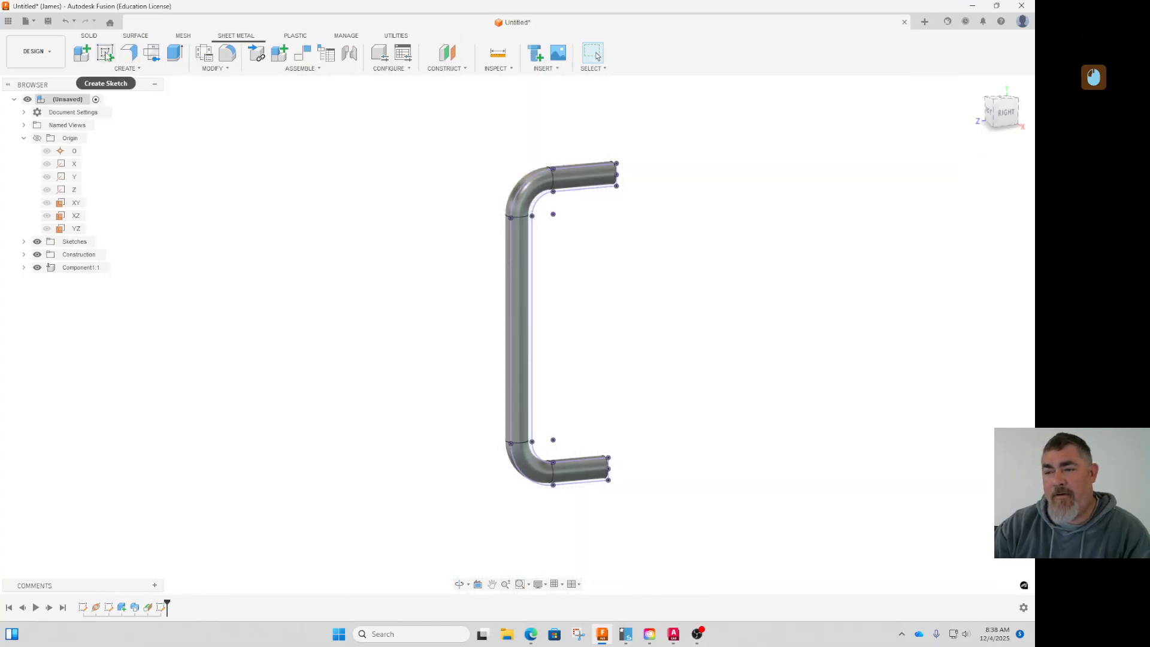
Step: Try extruding the projected handle profile 0.501 in as a new body, and undo the extrusion
click(173, 58)
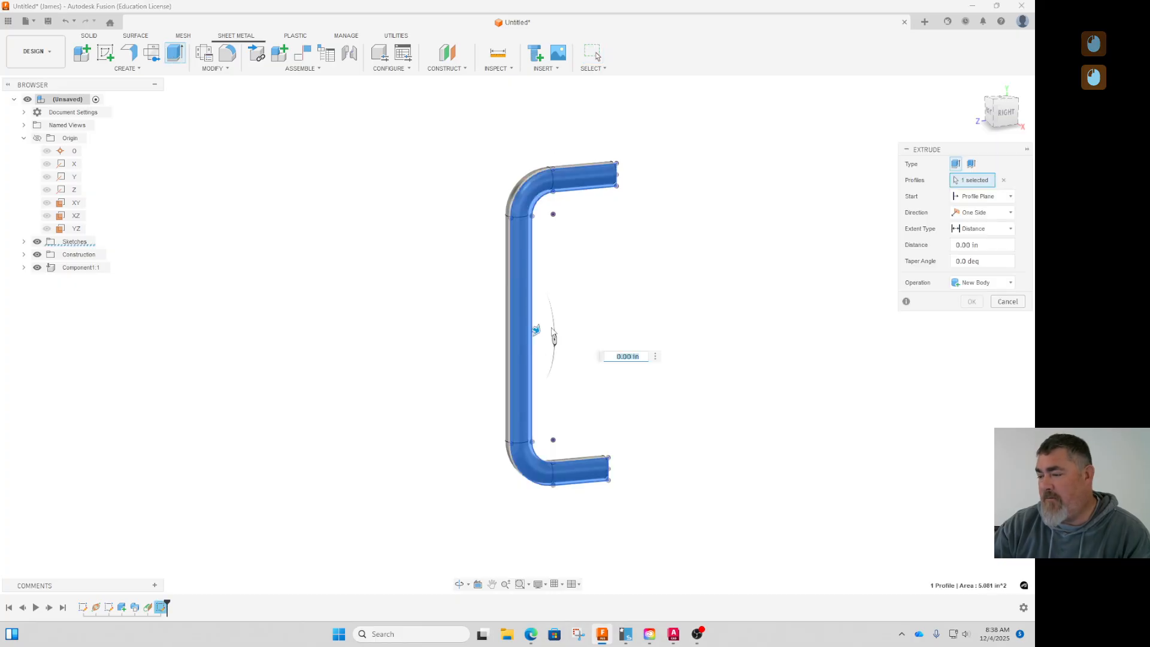
drag(537, 332, 568, 343)
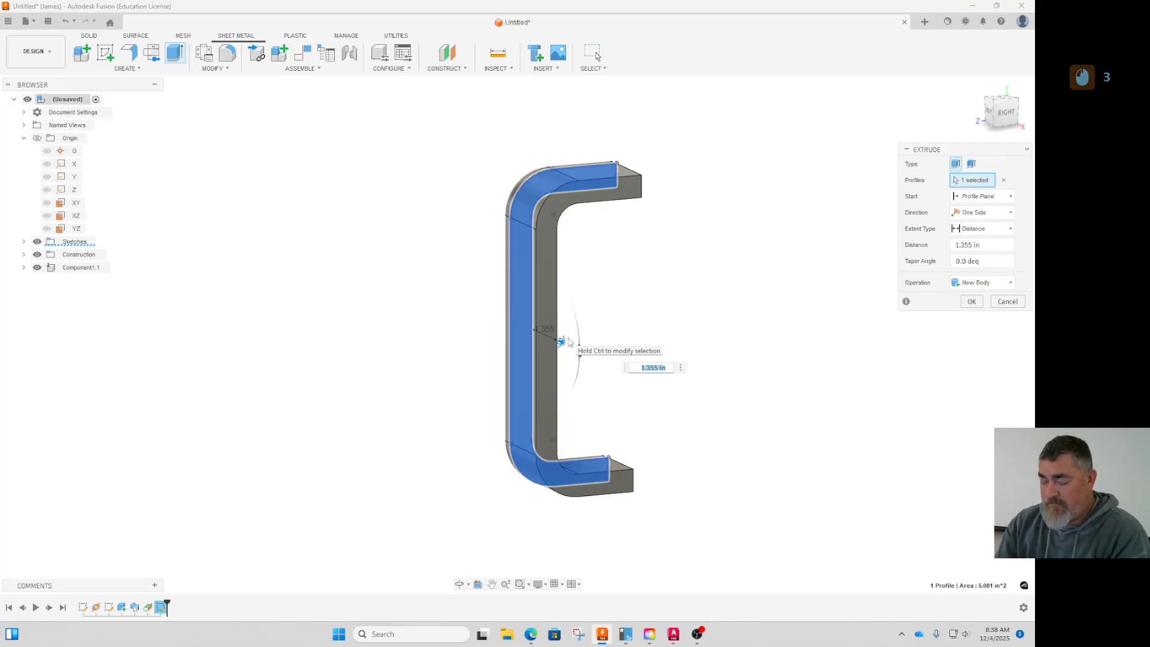
text(.501)
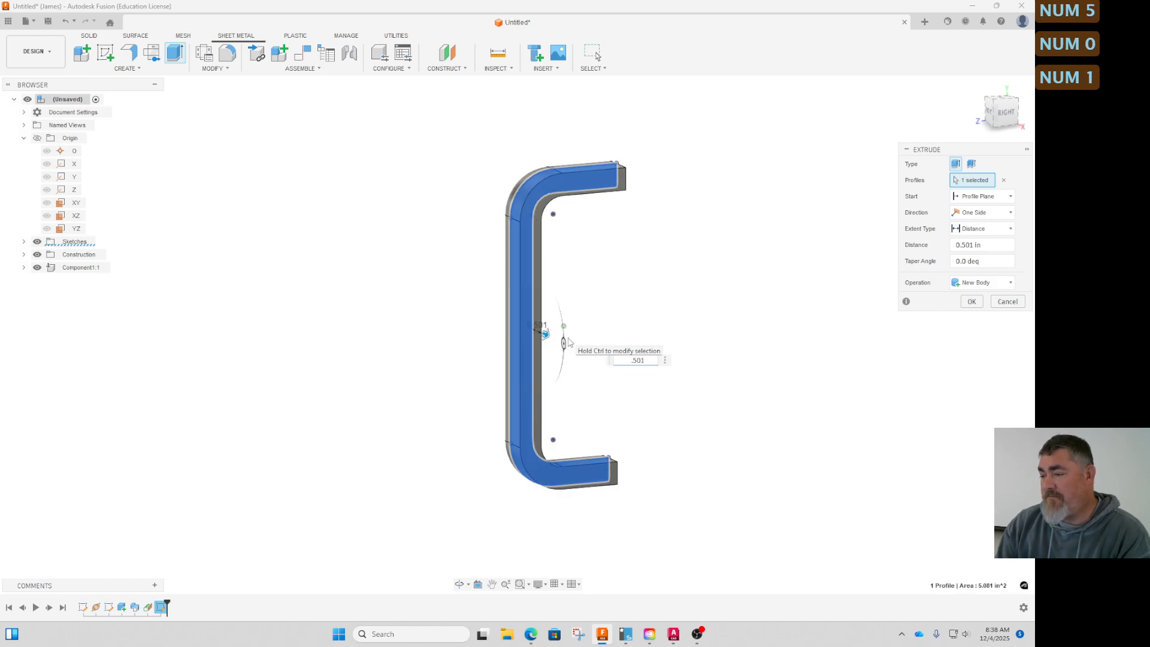
key(Return)
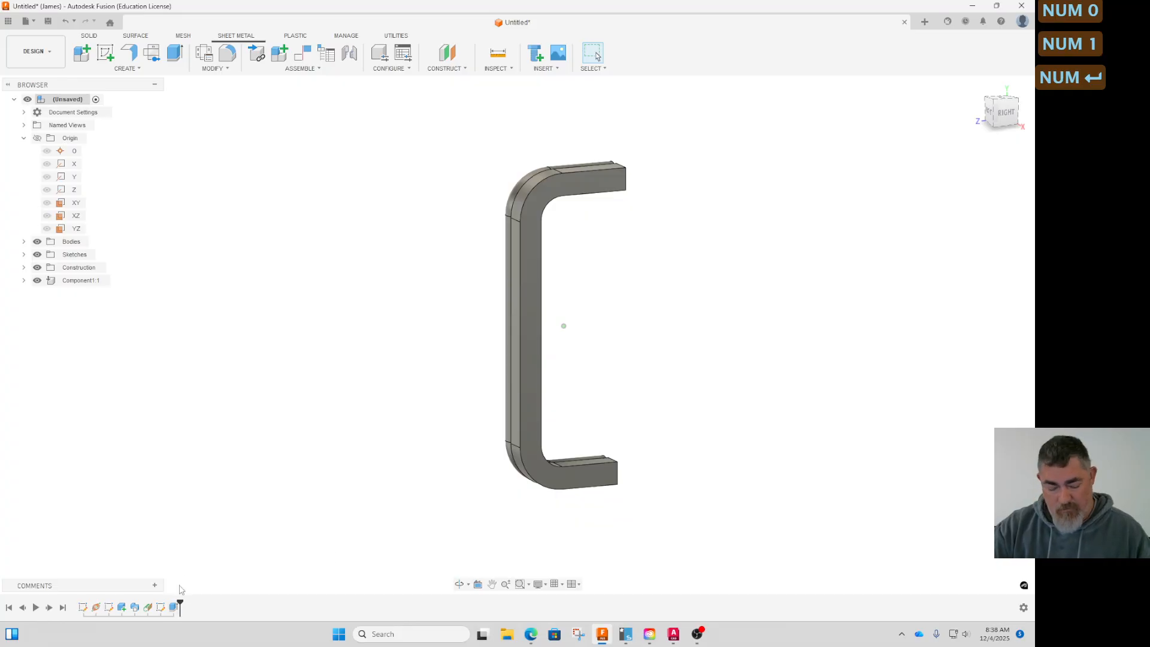
key(ctrl+z)
Step: Extrude the projected handle profile 0.501 in as a new component
click(175, 52)
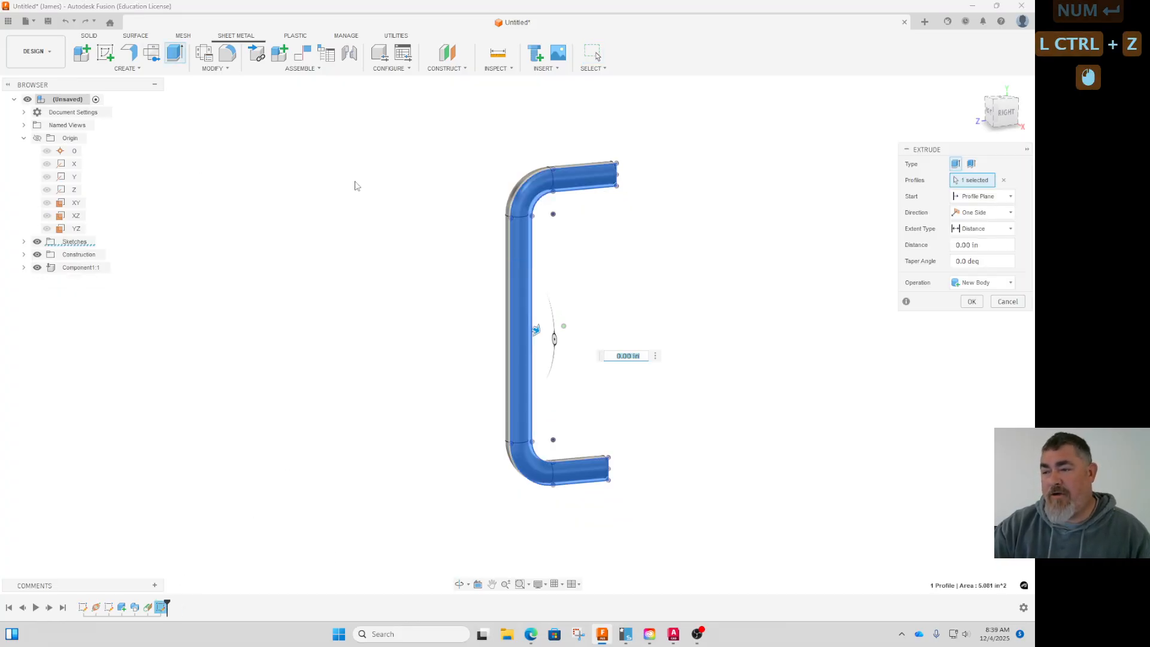
click(983, 282)
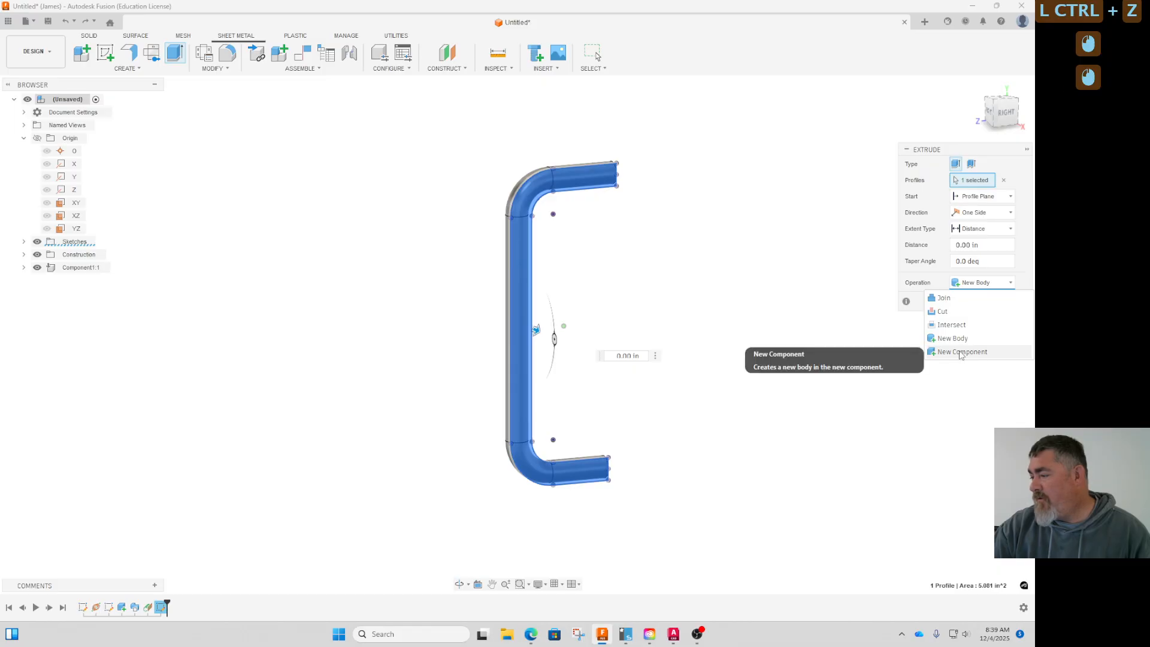
click(978, 352)
click(977, 245)
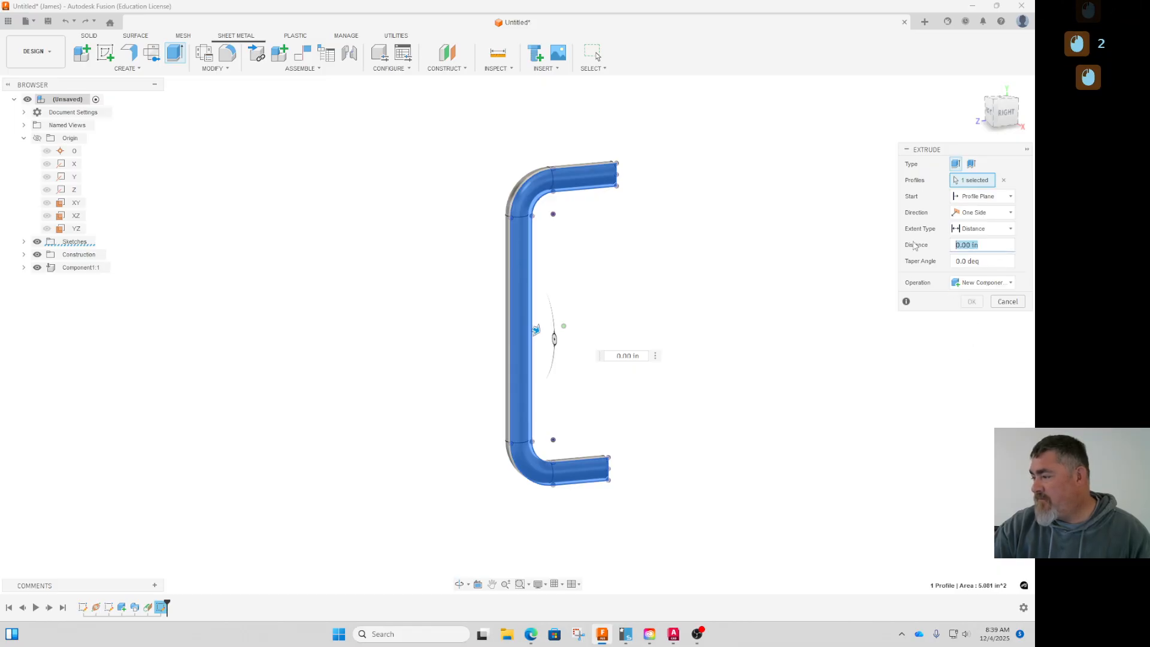
text(.501)
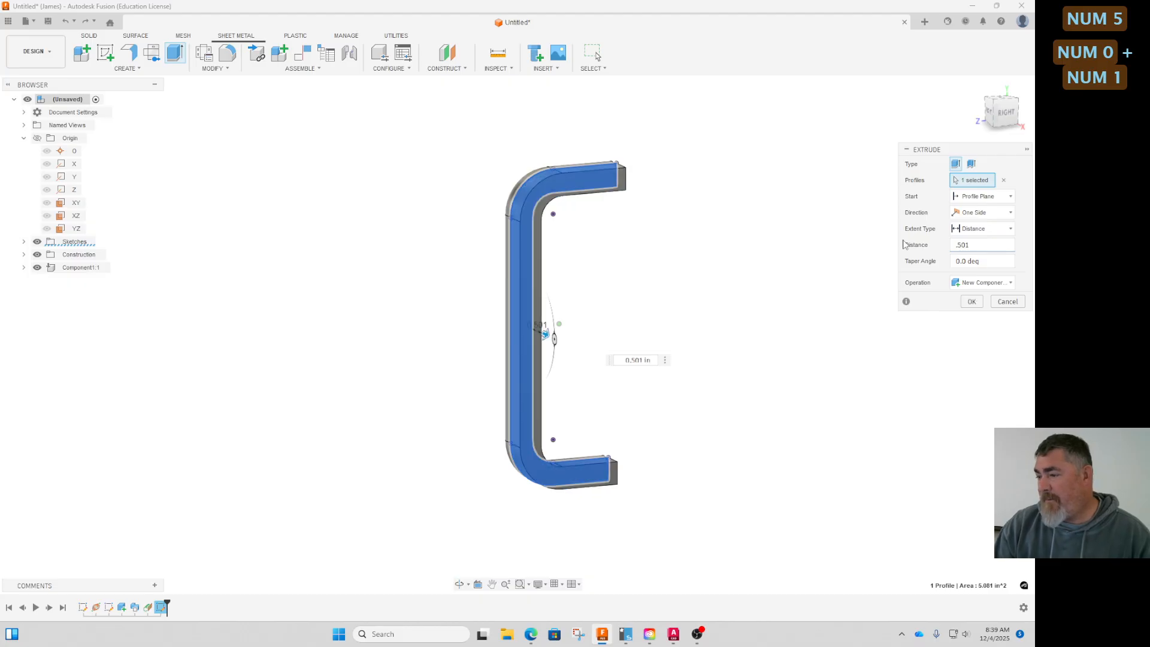
key(Return)
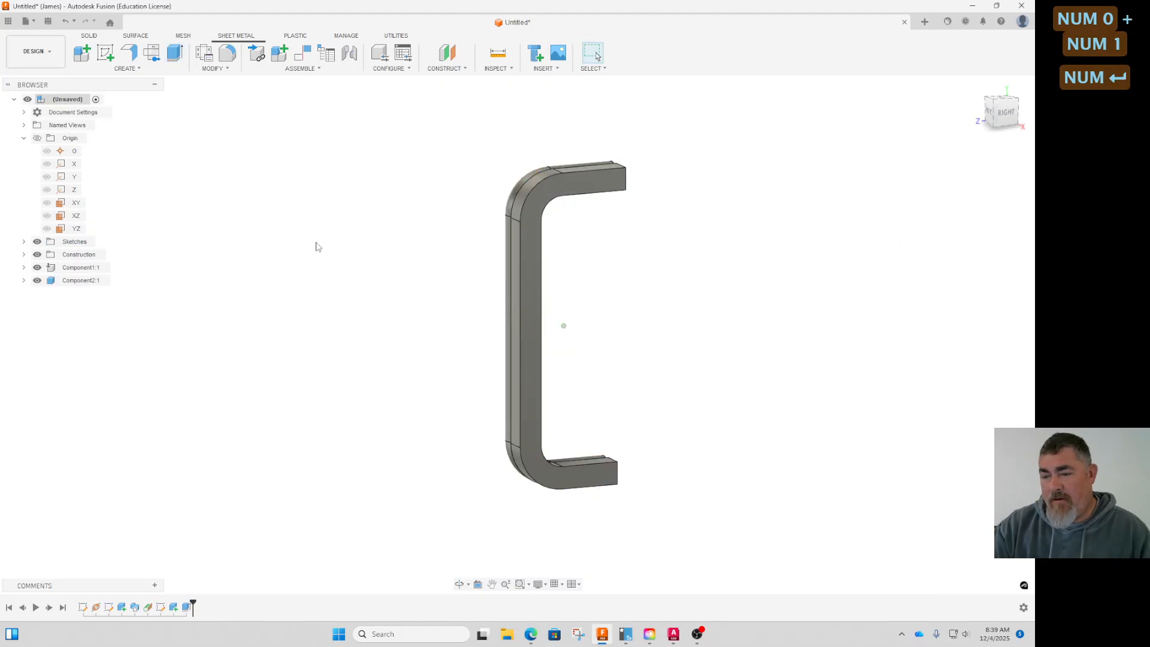
Step: Rename the swept rod component as round handle
click(80, 268)
shift+middle_drag(216, 341, 281, 344)
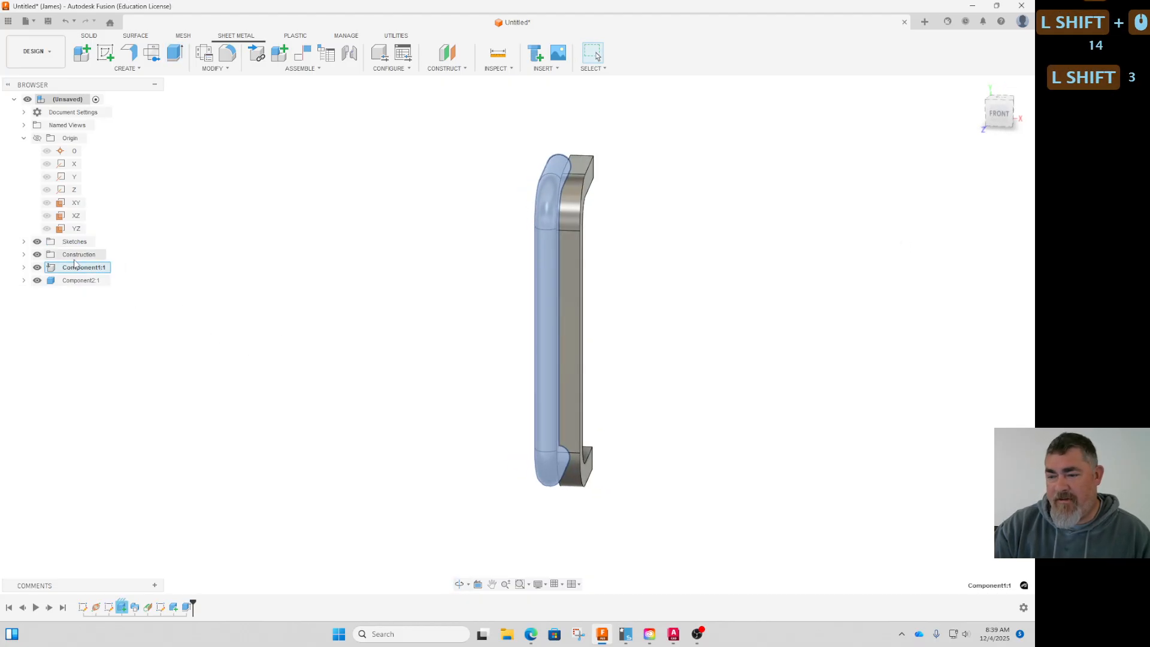
click(85, 271)
text(roun)
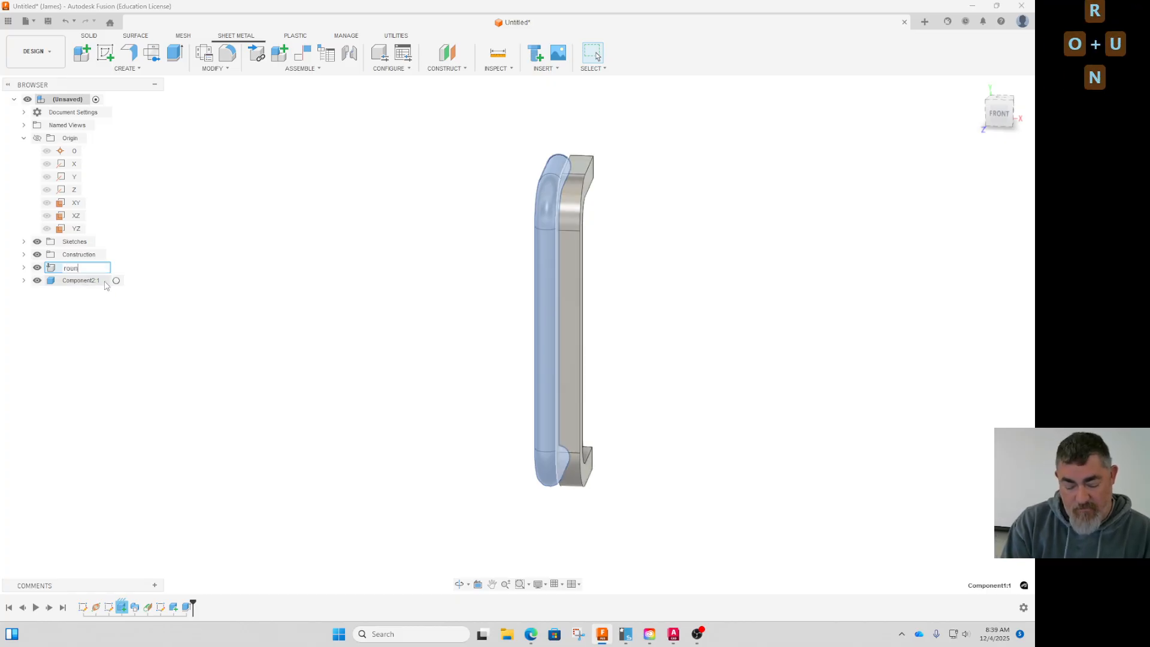
text(d handle)
key(Return)
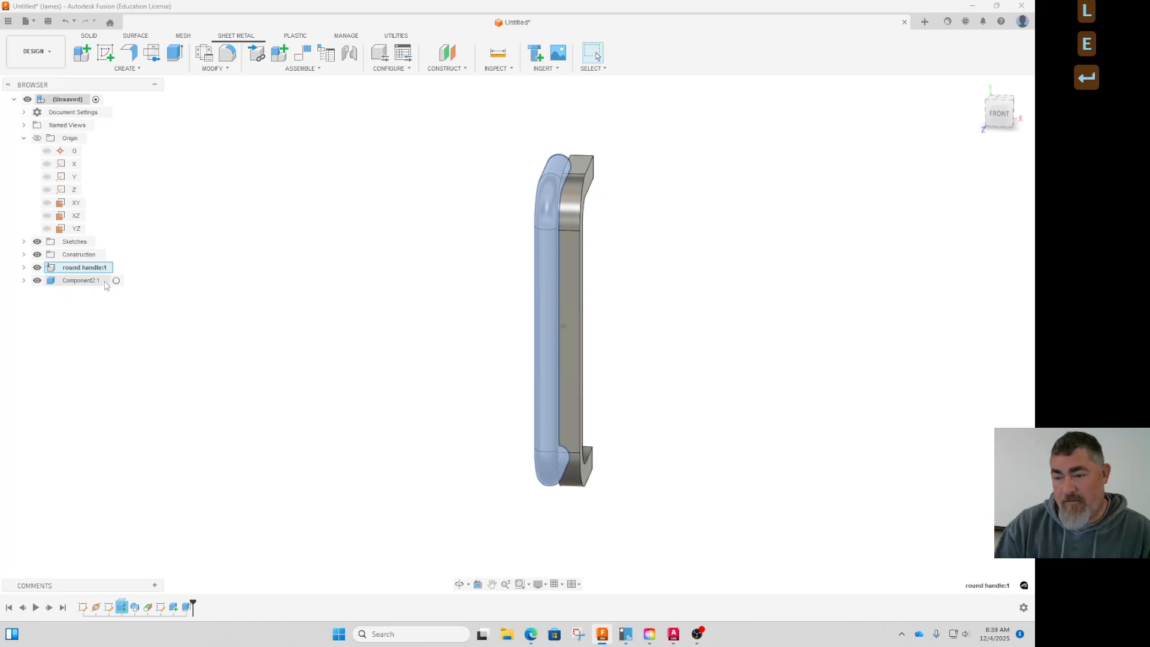
Step: Rename the extruded square-section component as flat handle
double_click(83, 281)
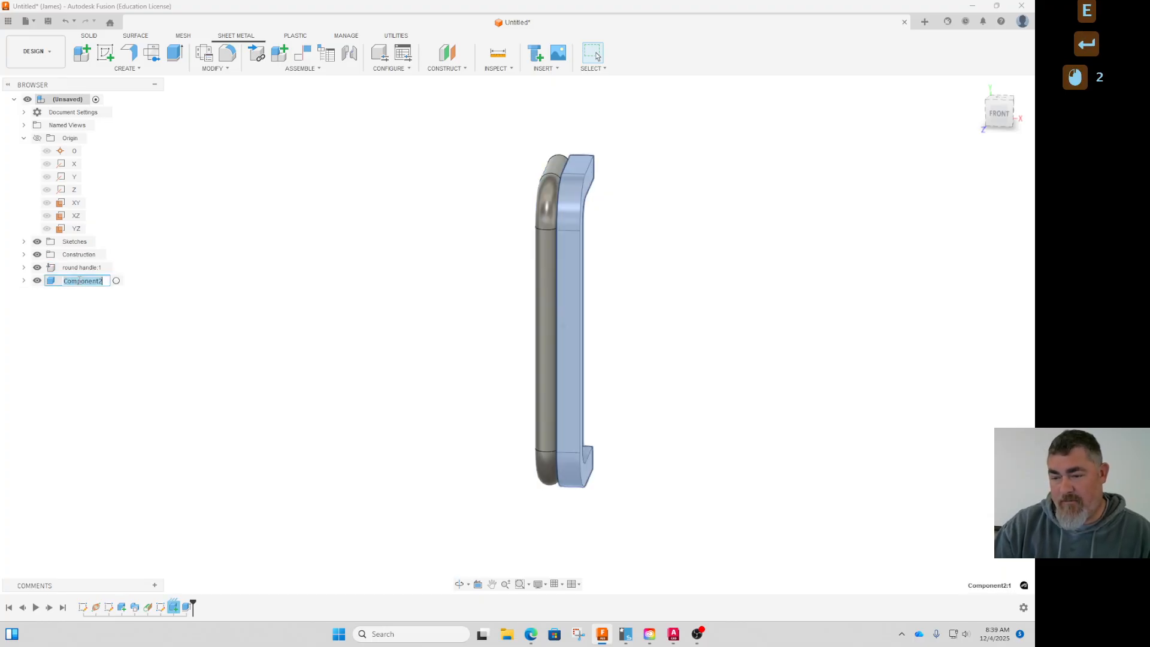
text(fla)
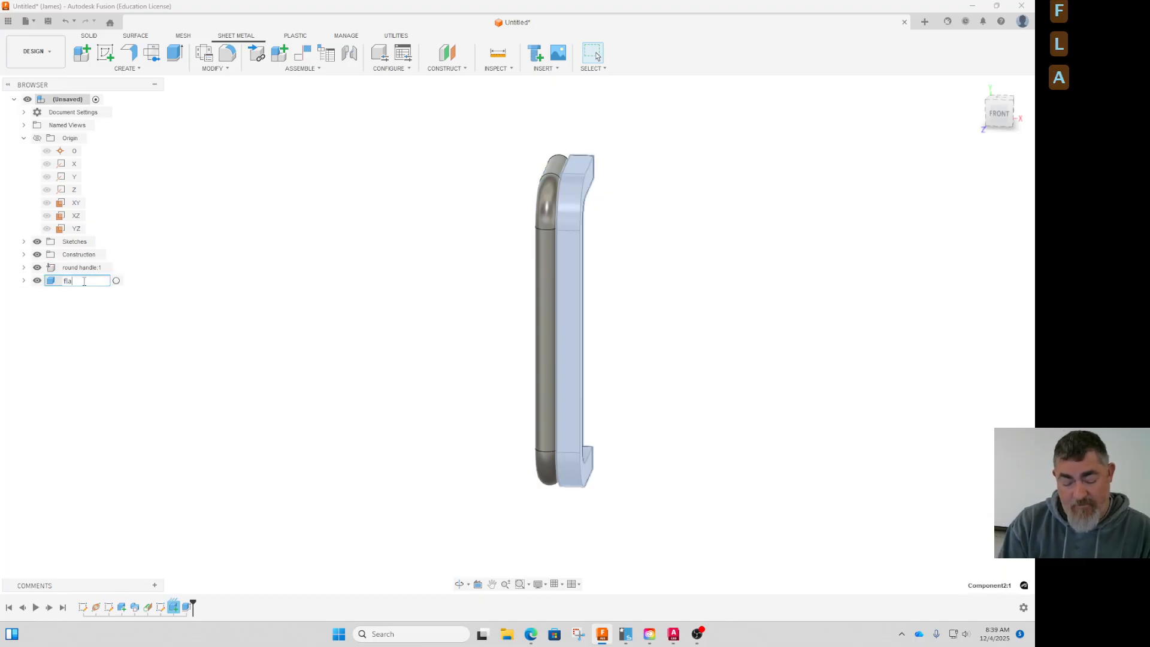
text(t handle)
key(Return)
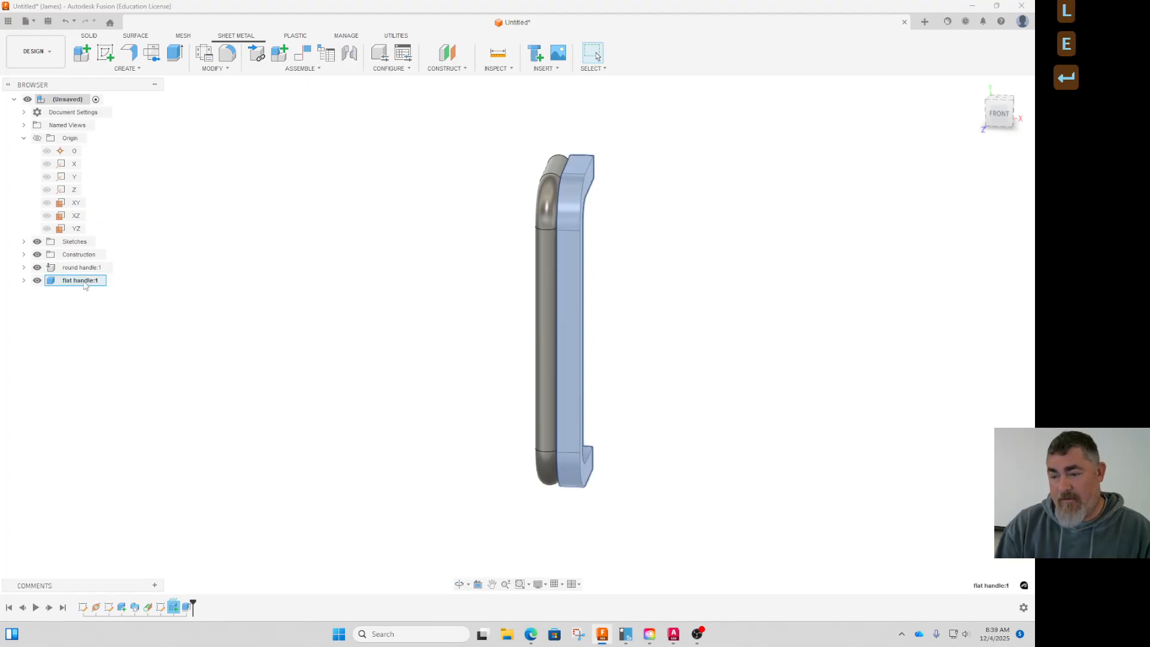
click(374, 324)
Step: Convert the flat handle to sheet metal from the long leg's inner face, using the Steel (in) .5 rule
shift+middle_drag(380, 329, 606, 358)
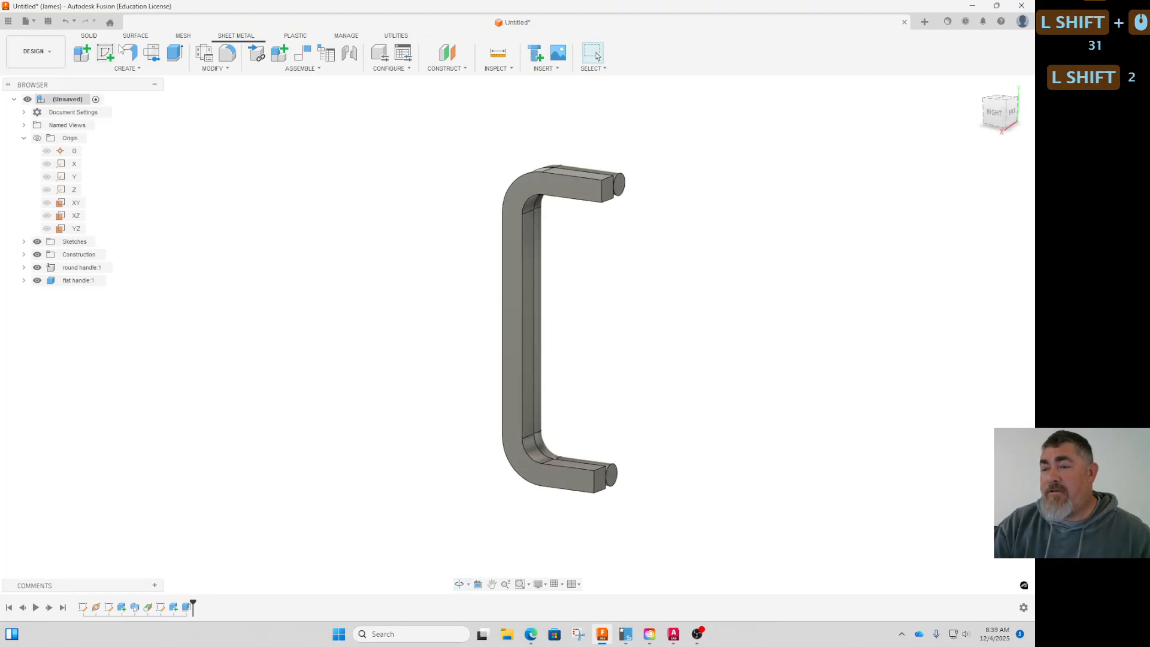
click(127, 68)
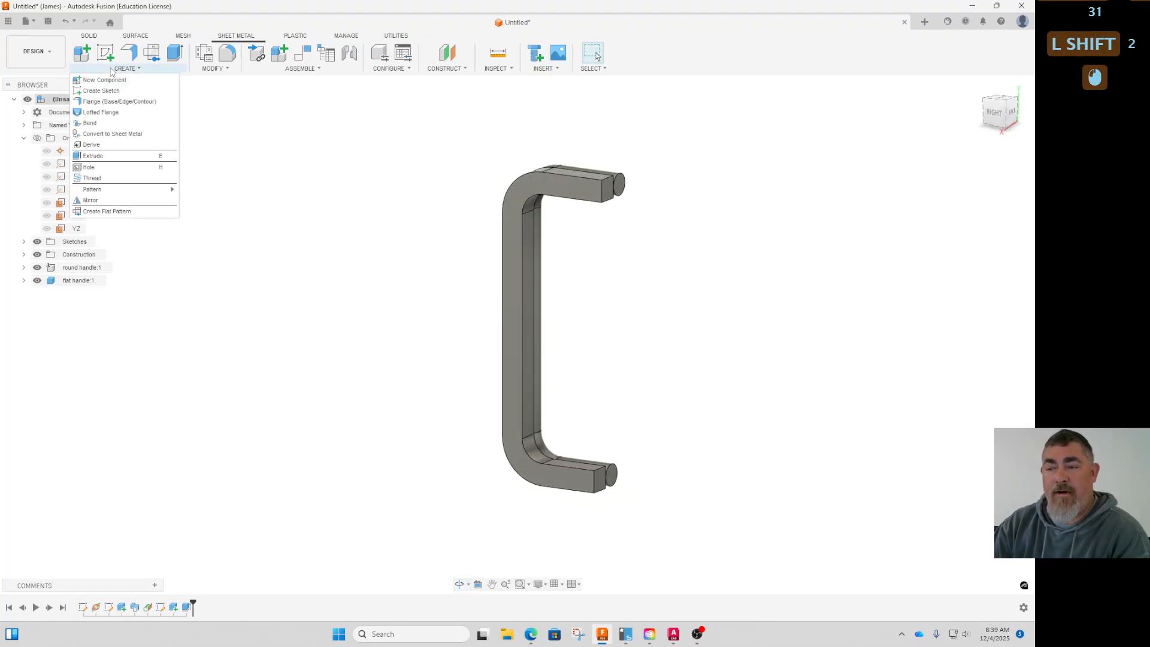
click(115, 135)
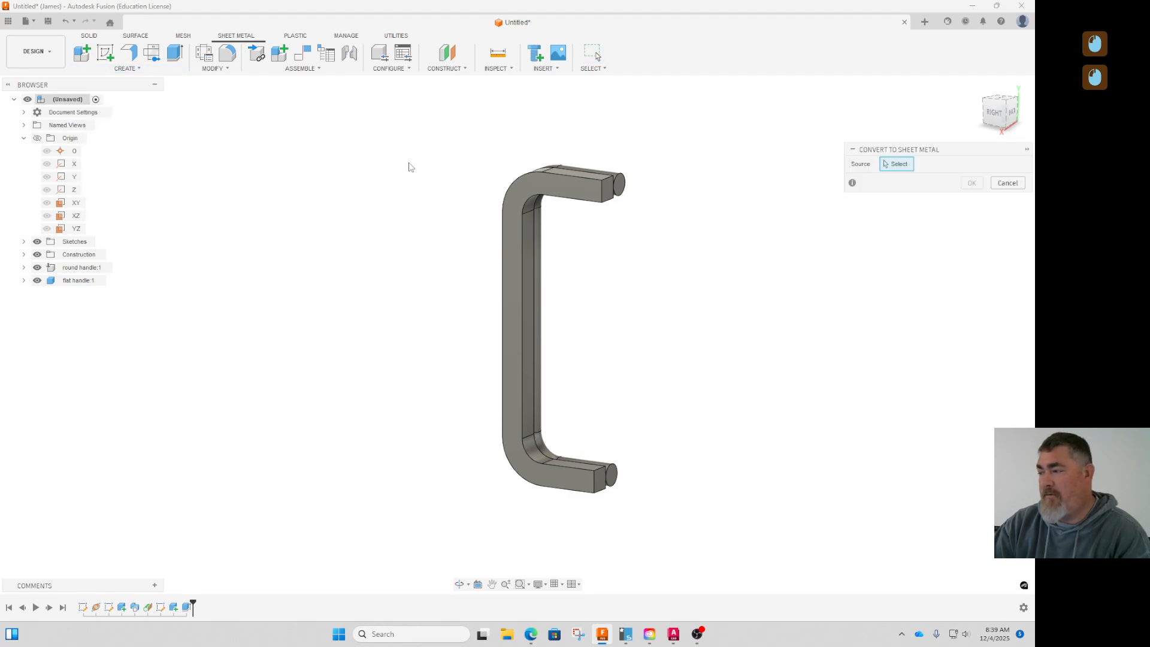
click(529, 235)
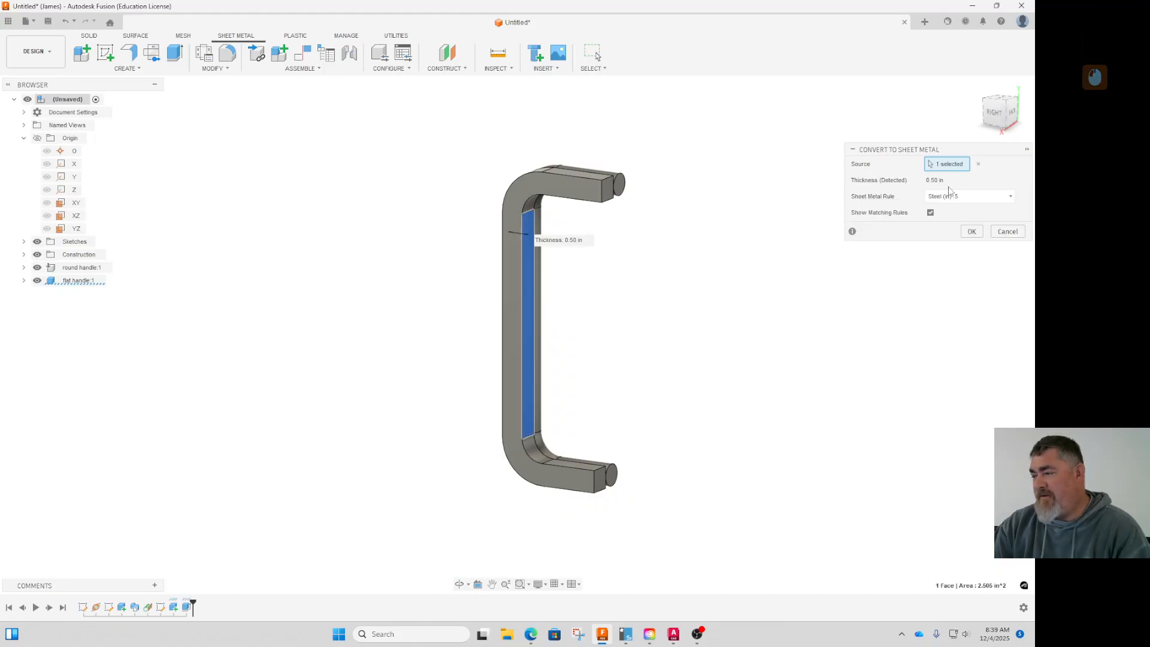
click(962, 202)
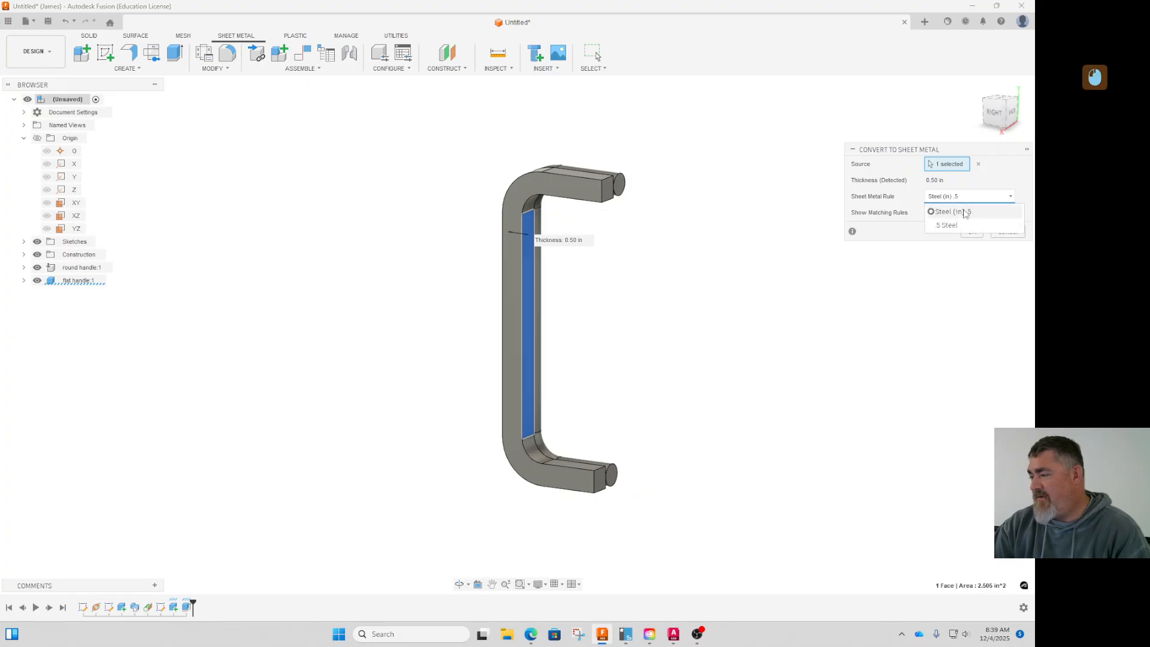
click(955, 213)
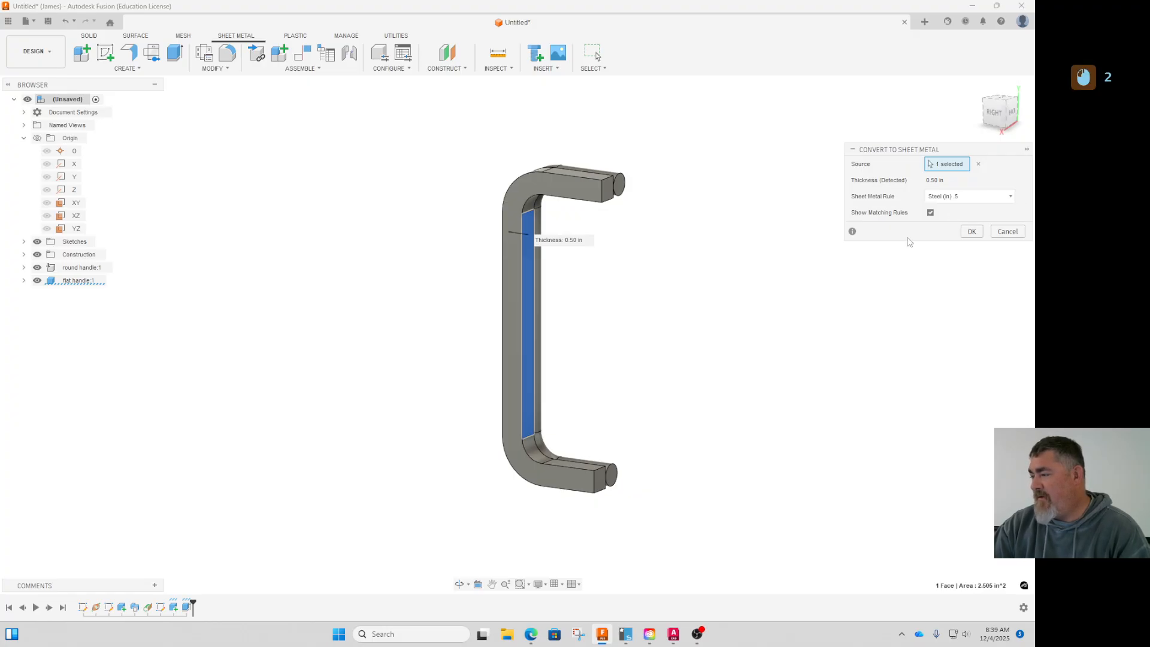
click(972, 233)
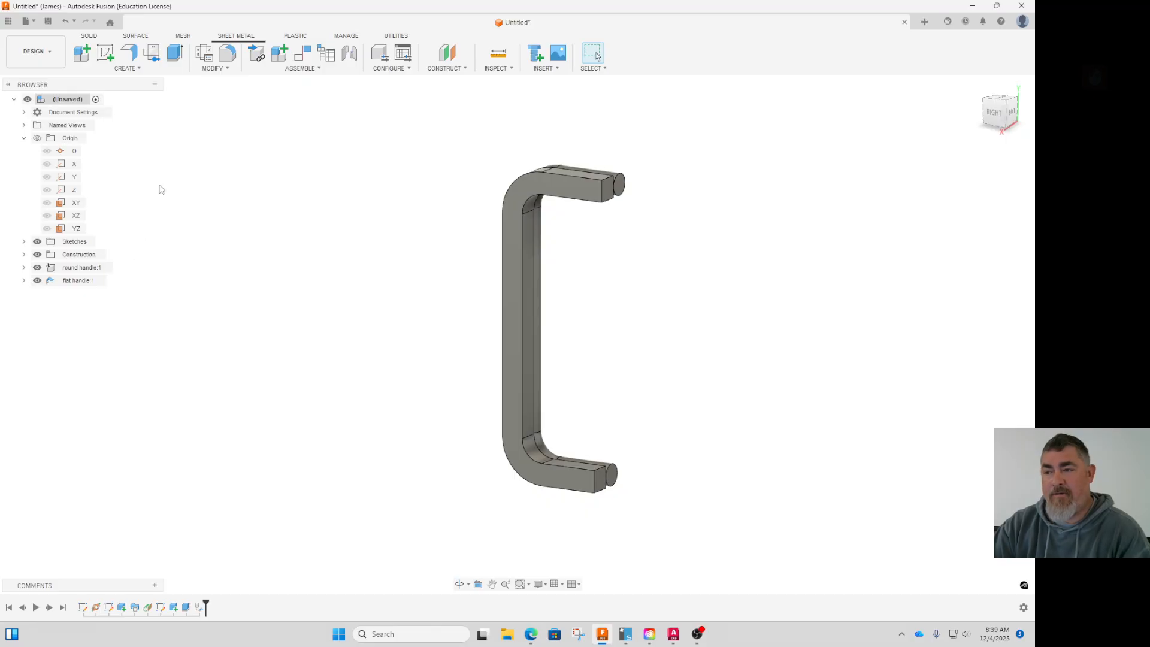
Step: Create a flat pattern of the flat handle with the long leg's inner face as the stationary face, and finish it
click(150, 52)
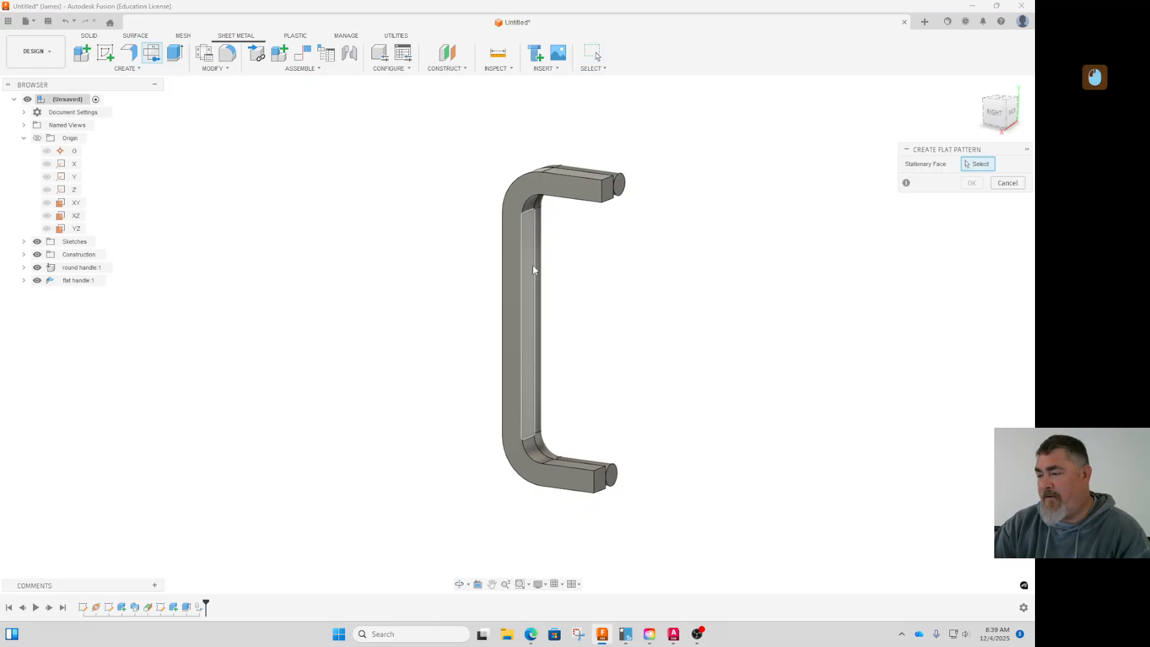
click(532, 265)
click(972, 183)
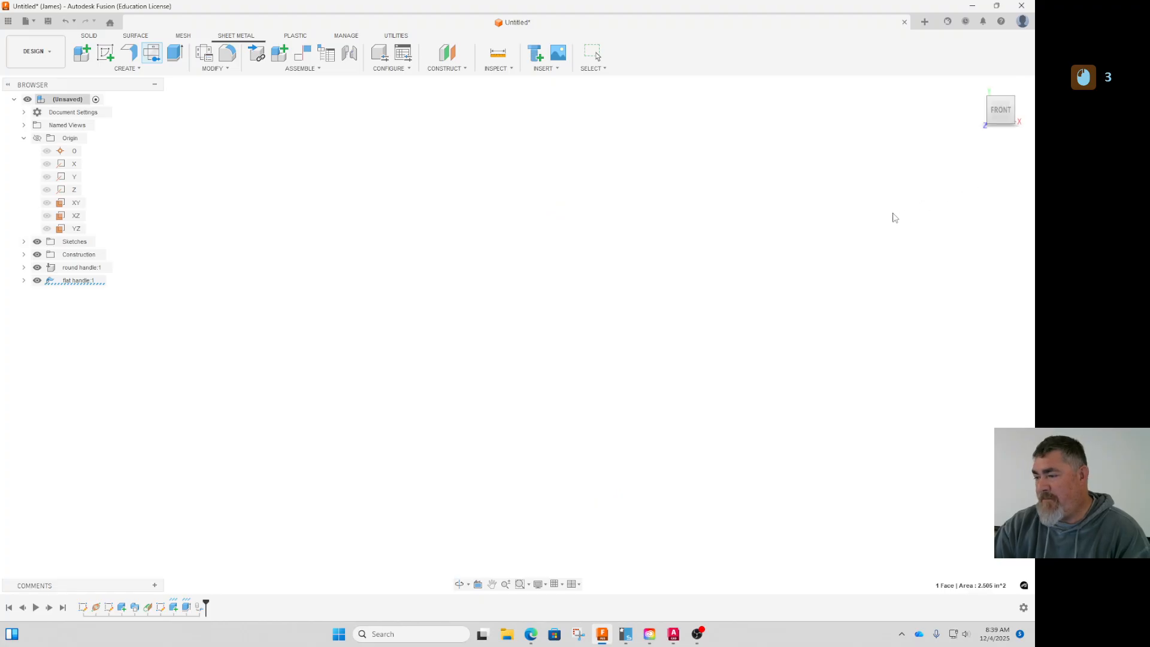
click(553, 256)
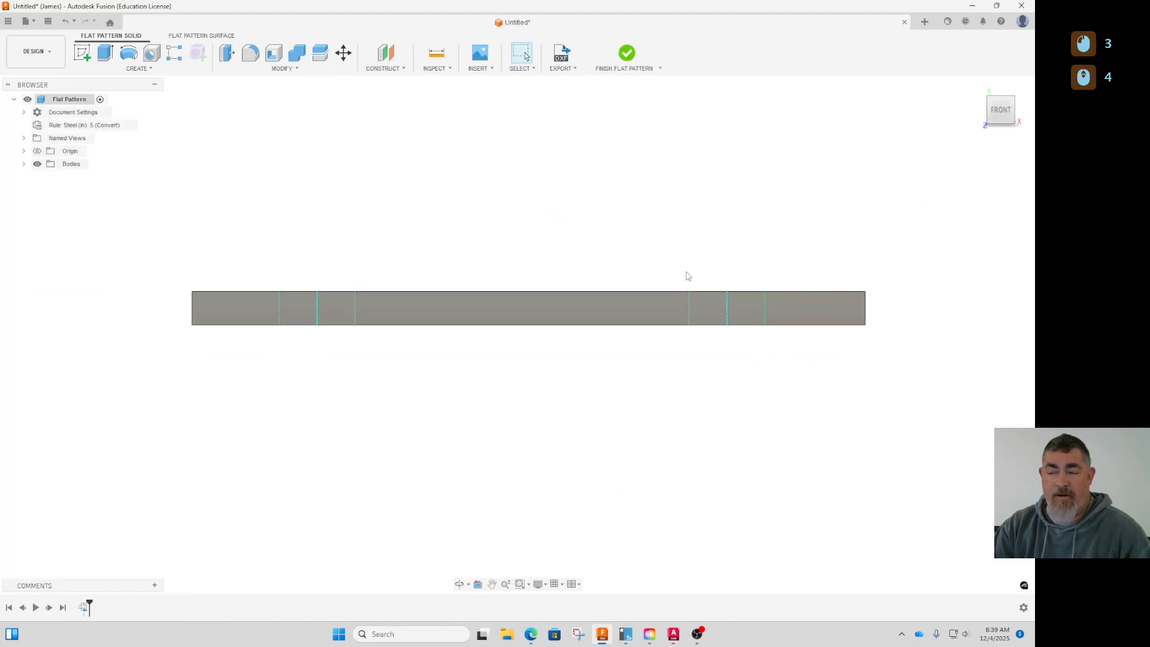
click(627, 54)
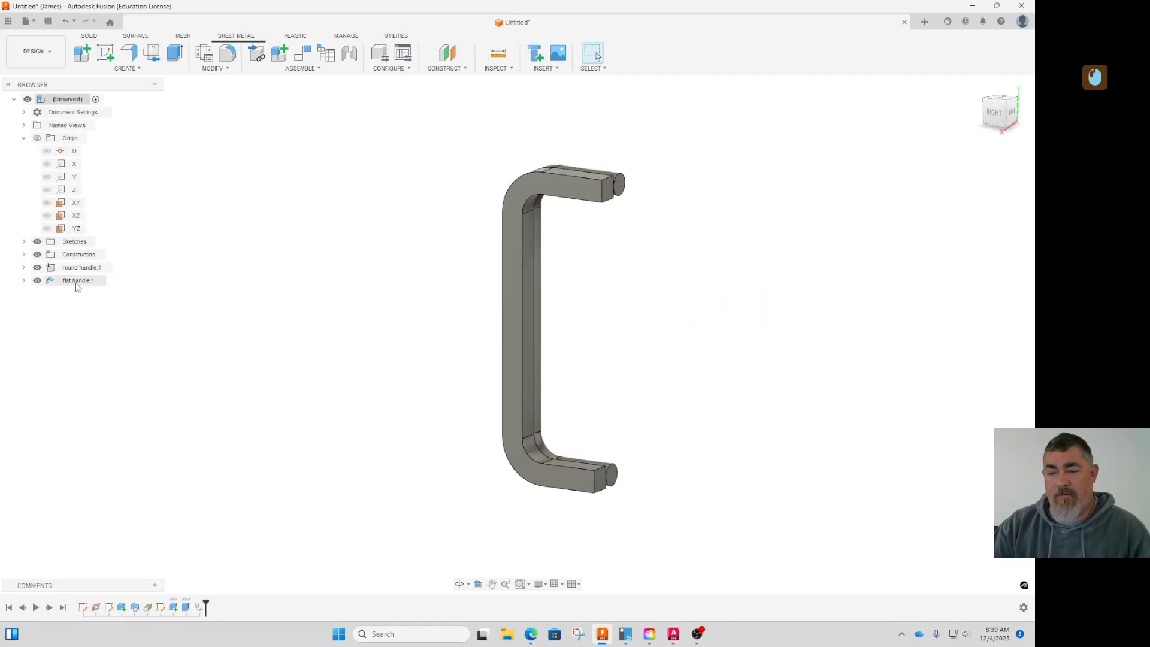
Step: Hide the flat handle and start a drawing of the whole design, saving the design as Untitled in CADD-22
click(37, 280)
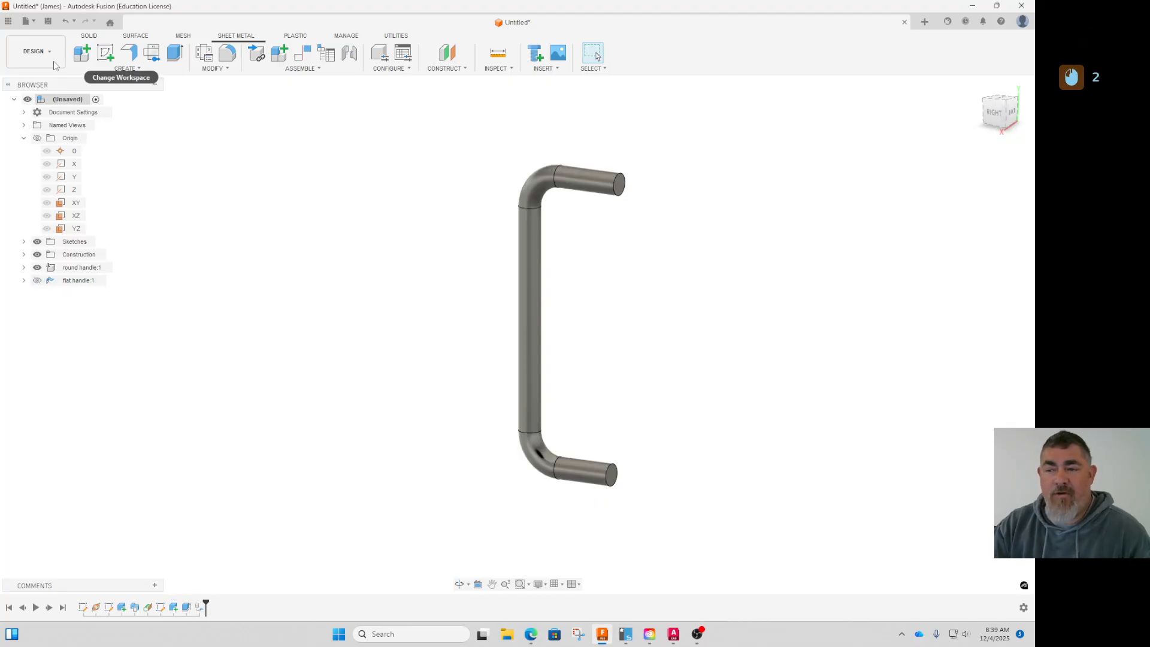
right_click(77, 102)
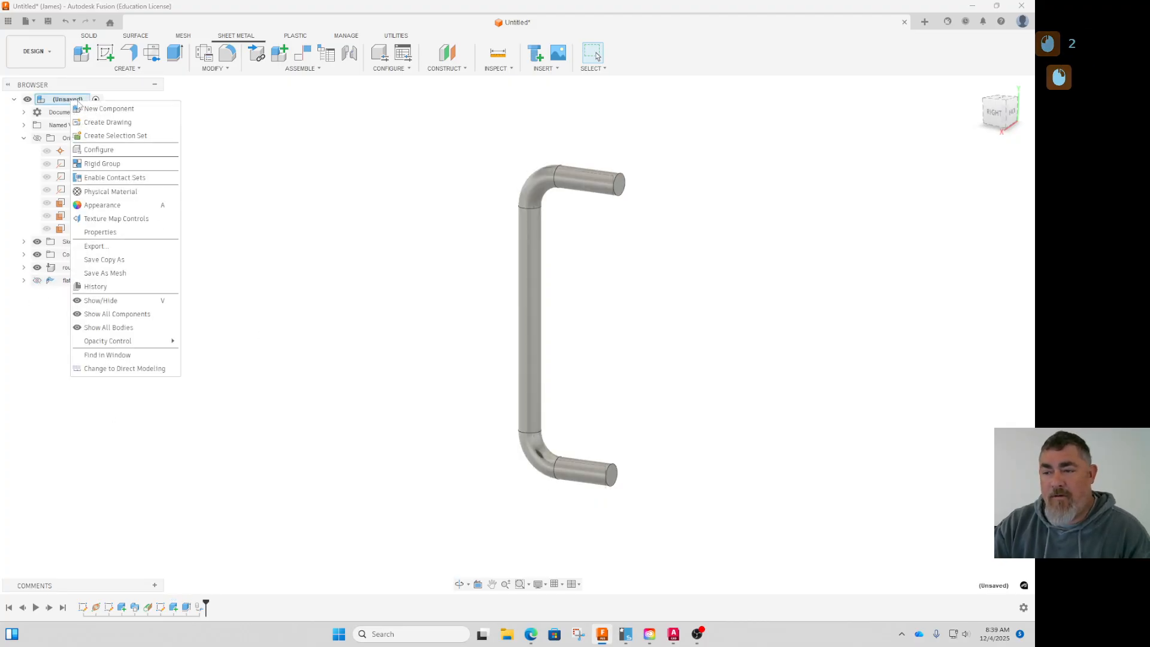
click(108, 122)
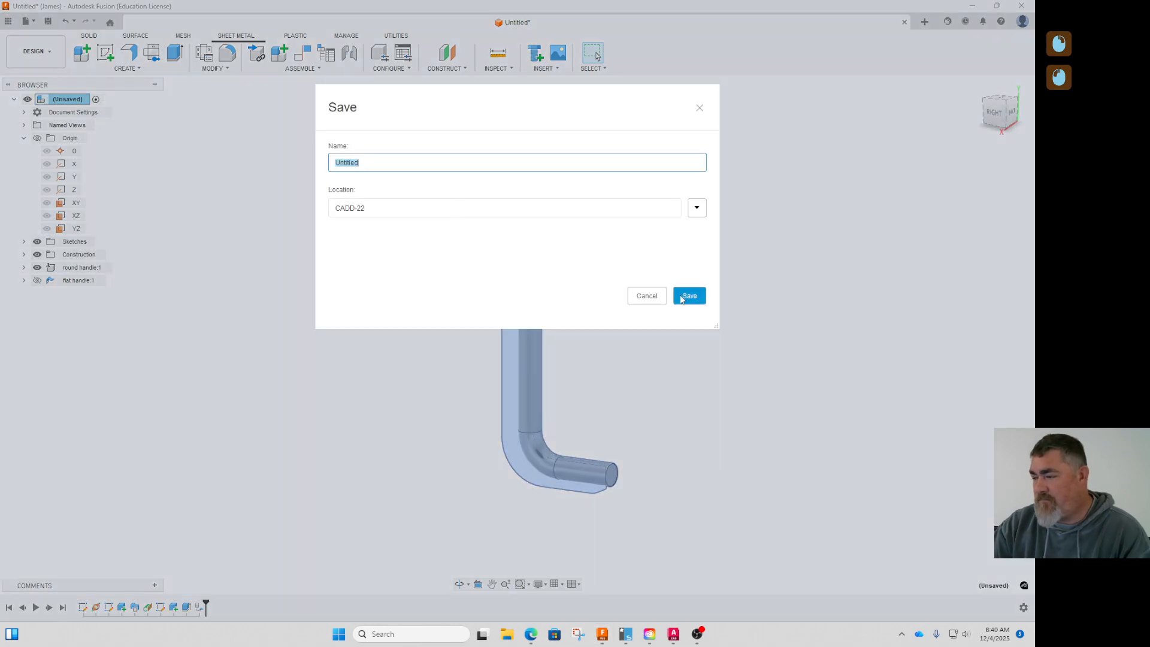
click(690, 296)
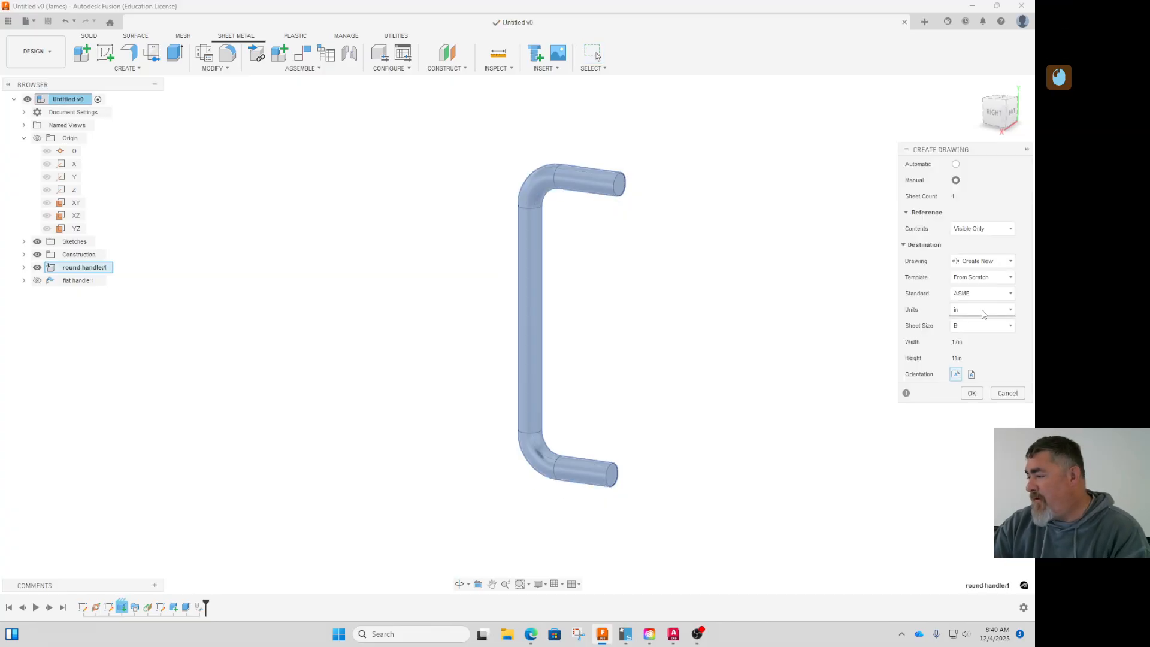
Step: Create a new drawing of only the visible round handle, using the saved drawing template named template
click(977, 263)
click(977, 262)
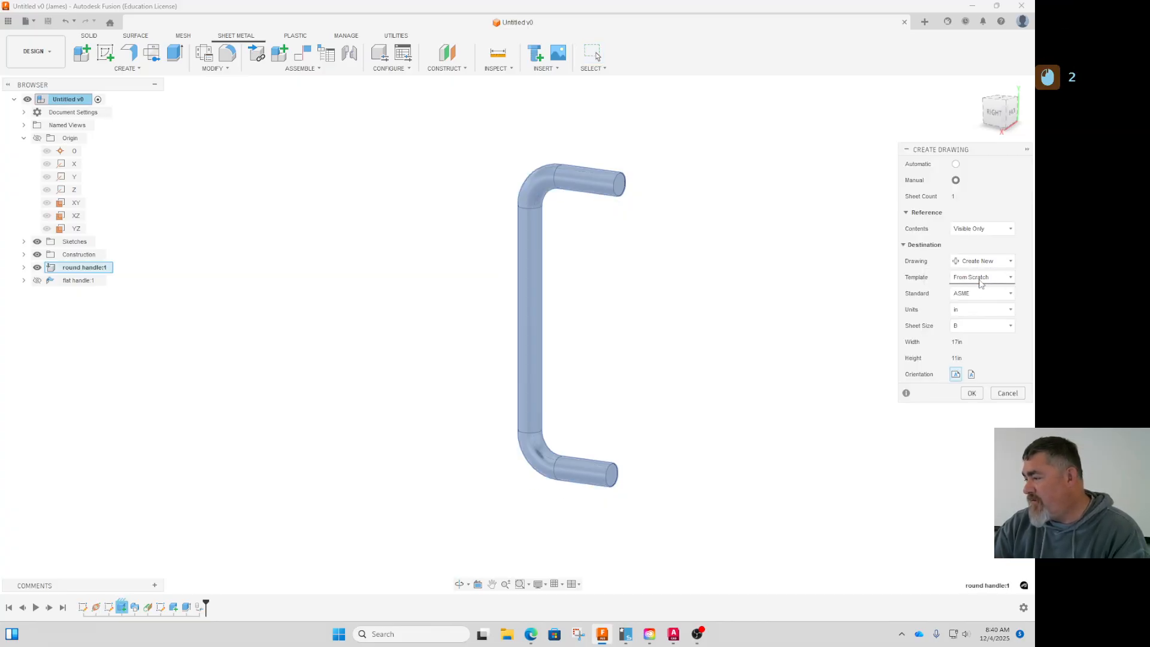
click(980, 280)
click(966, 367)
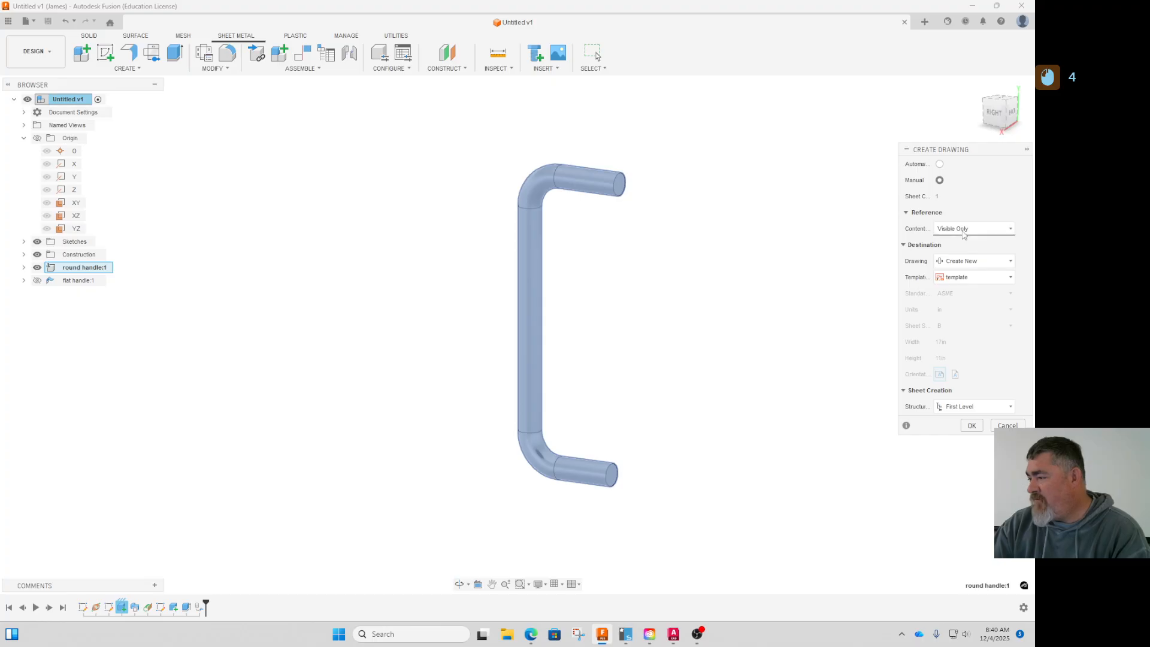
click(972, 426)
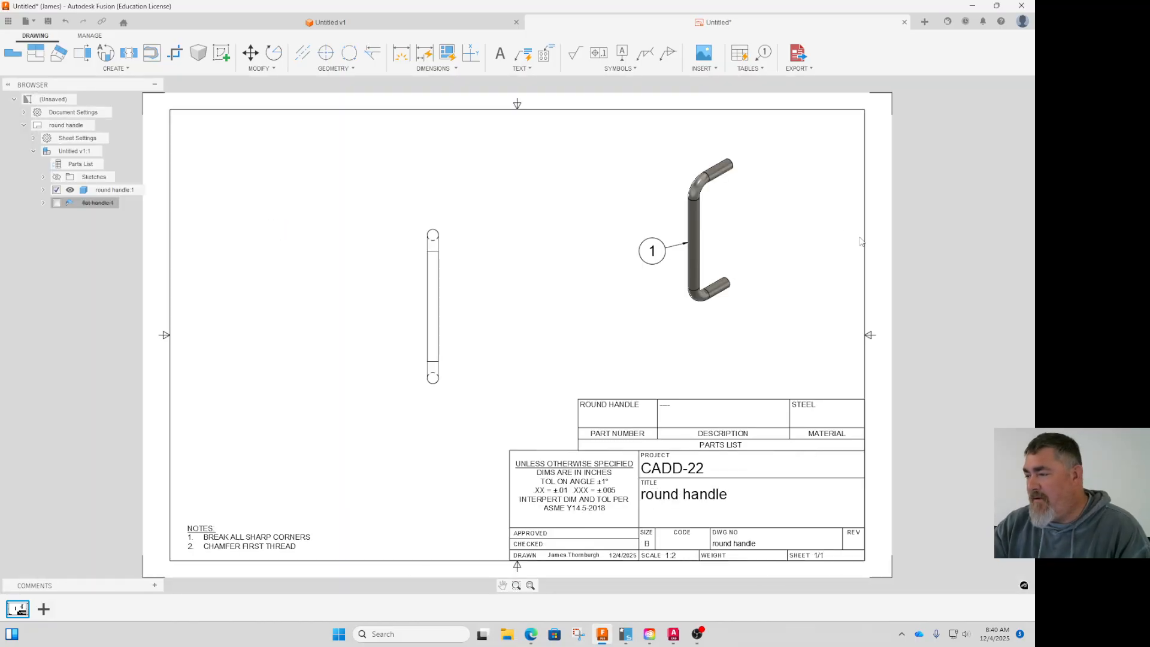
Step: Move the isometric view farther toward the sheet's upper right and shift the base view slightly right
drag(713, 240, 743, 230)
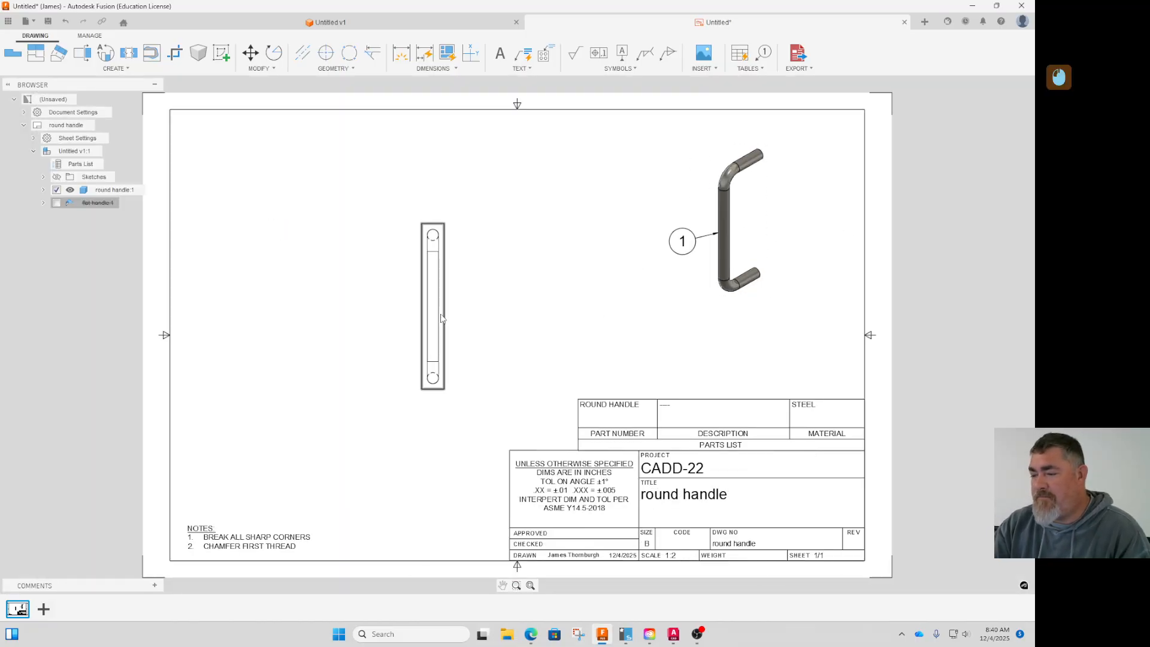
drag(441, 317, 489, 314)
click(477, 291)
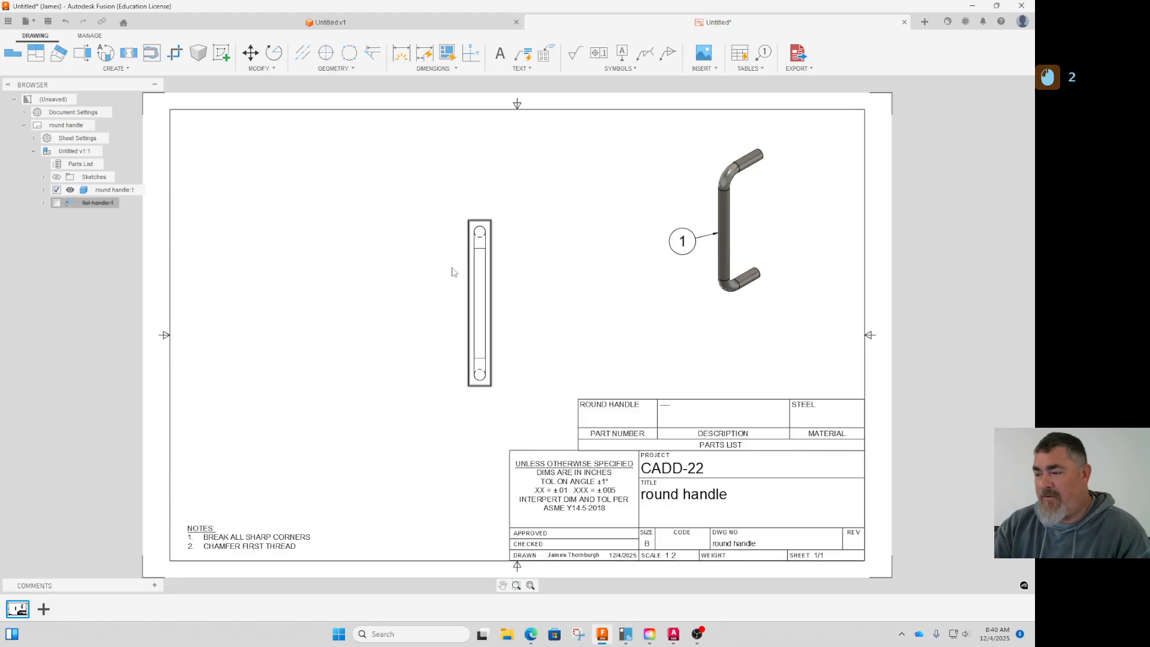
Step: Change the base view's orientation to the named view RIGHT so it shows the handle's bent profile
double_click(476, 291)
click(992, 119)
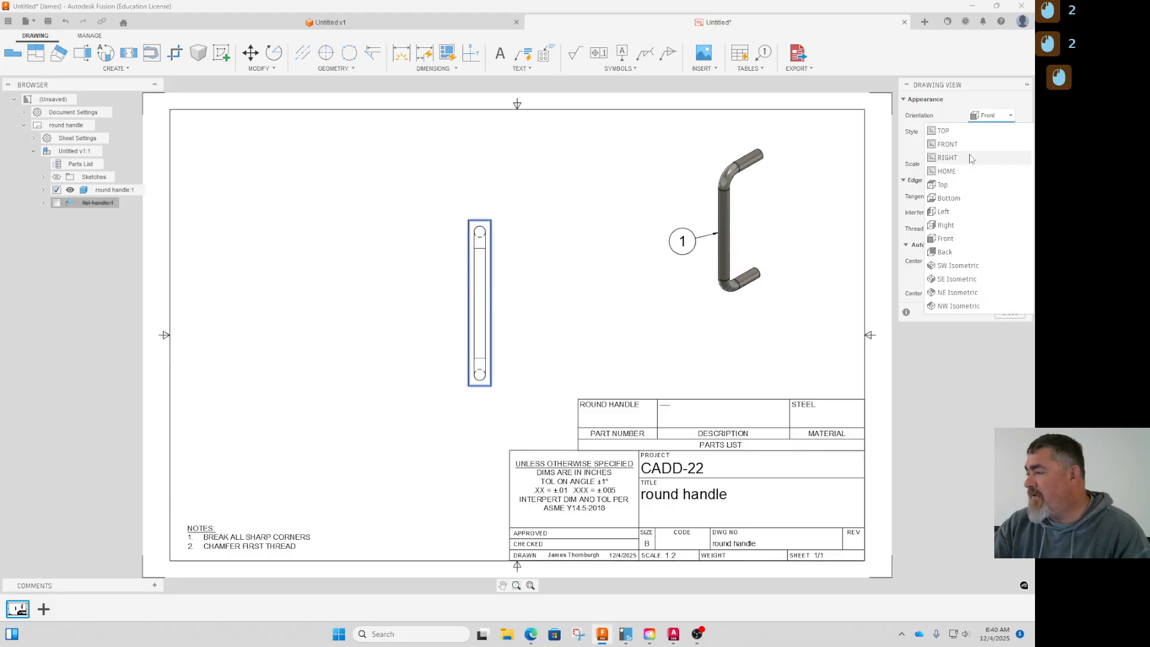
click(989, 161)
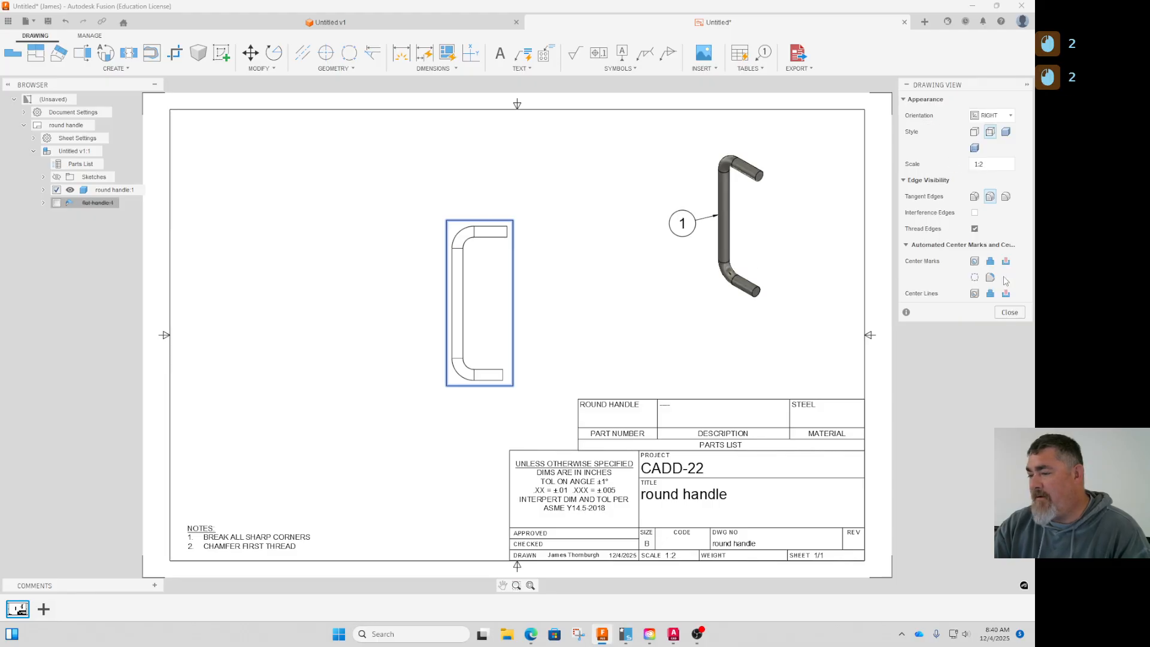
click(1011, 312)
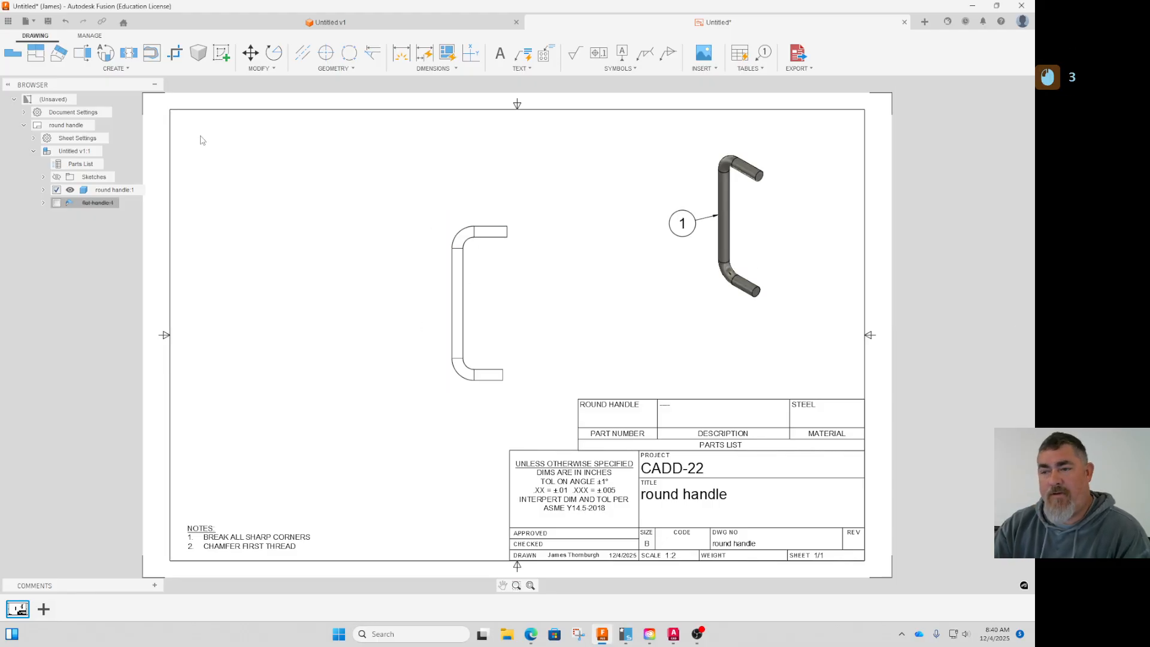
Step: Dimension the handle's overall width across the upper leg, placing the dimension above the base view
click(401, 53)
click(463, 303)
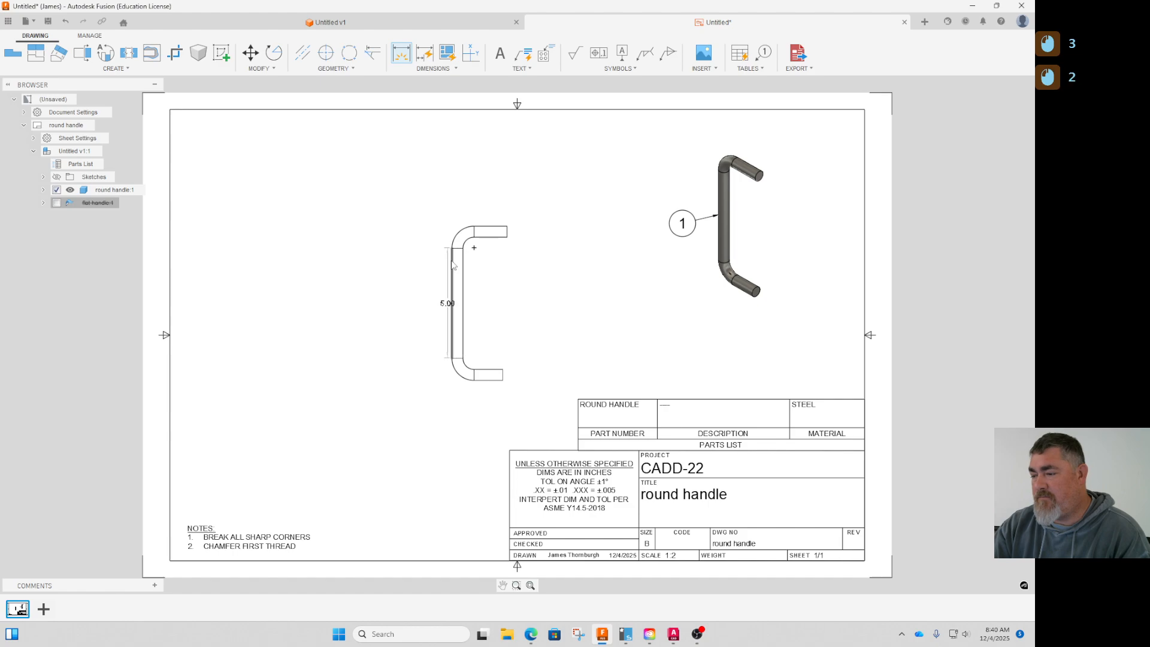
click(505, 227)
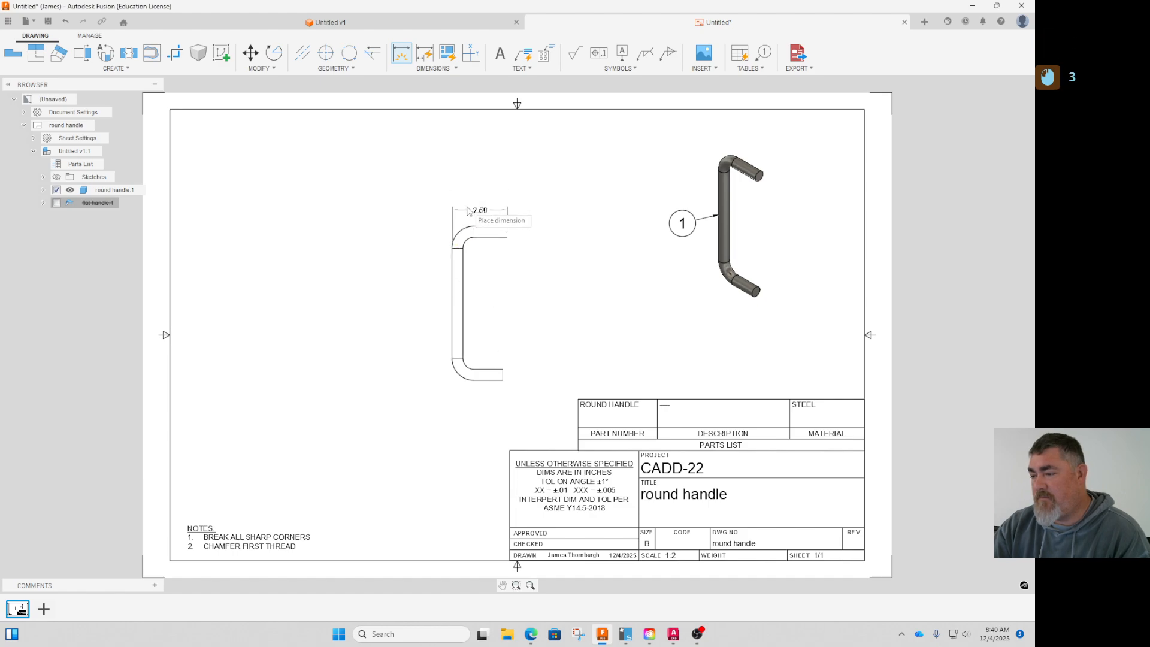
click(468, 211)
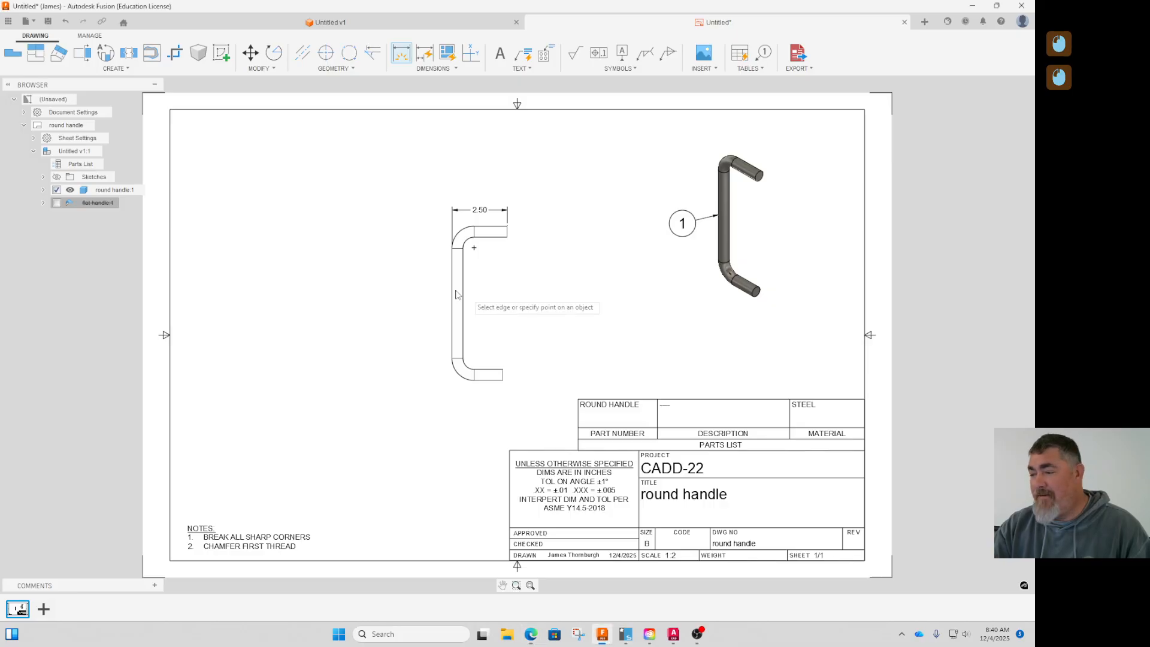
Step: Dimension the handle's overall height between the outer corners of both leg ends, placing it right of the base view
click(507, 226)
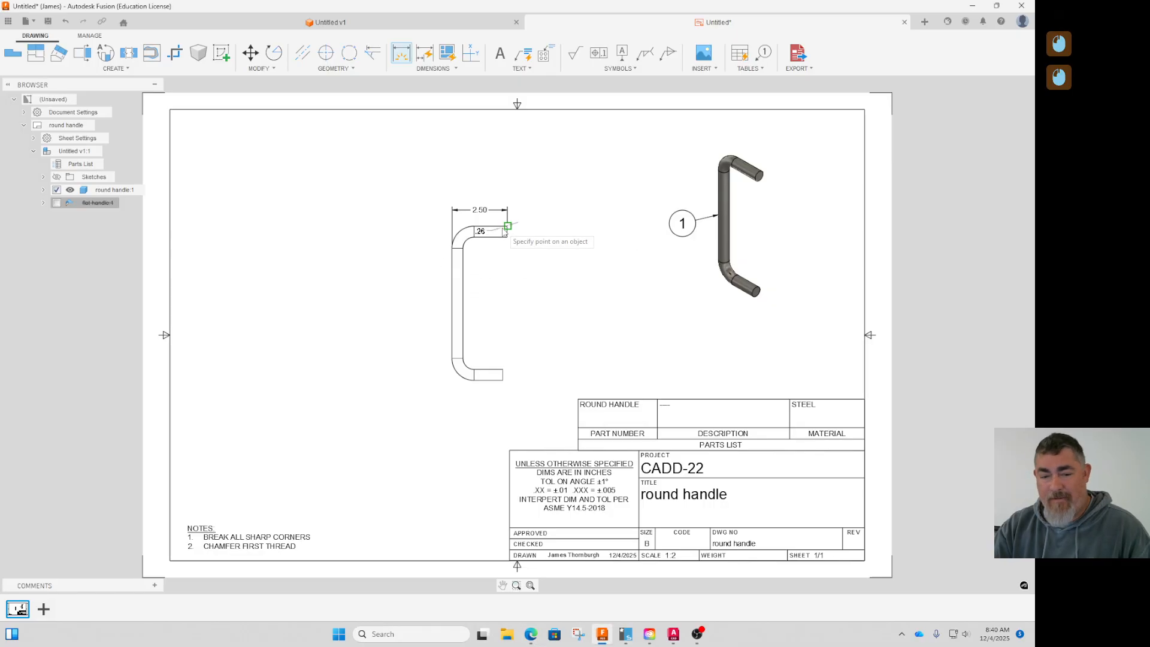
click(504, 380)
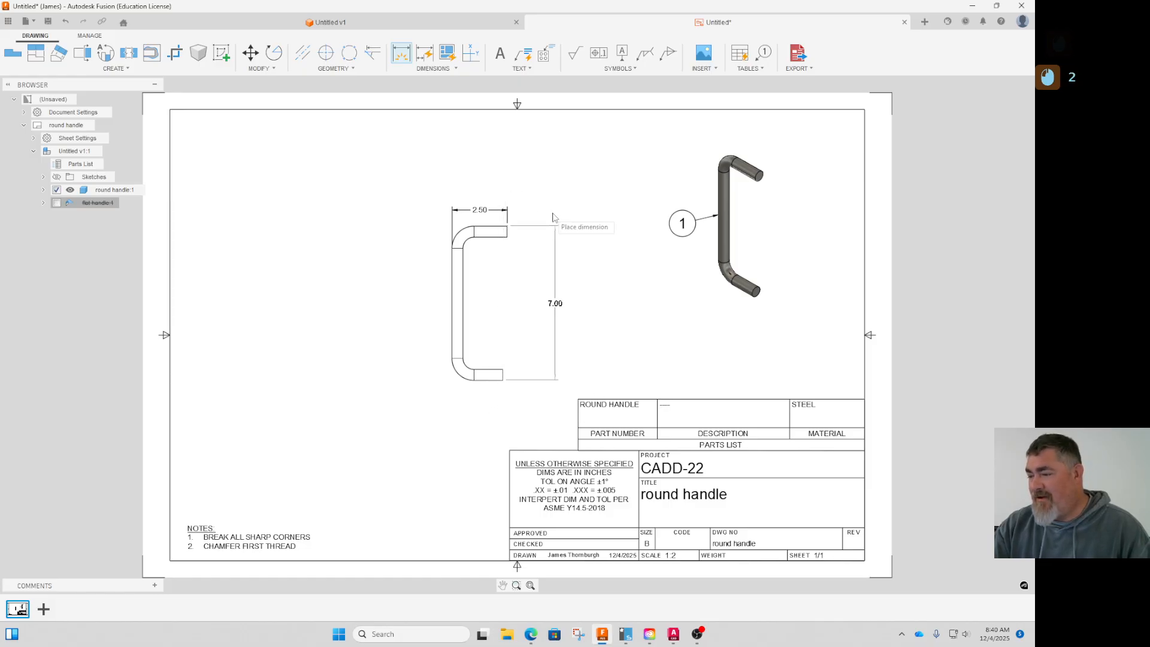
click(540, 252)
key(Escape)
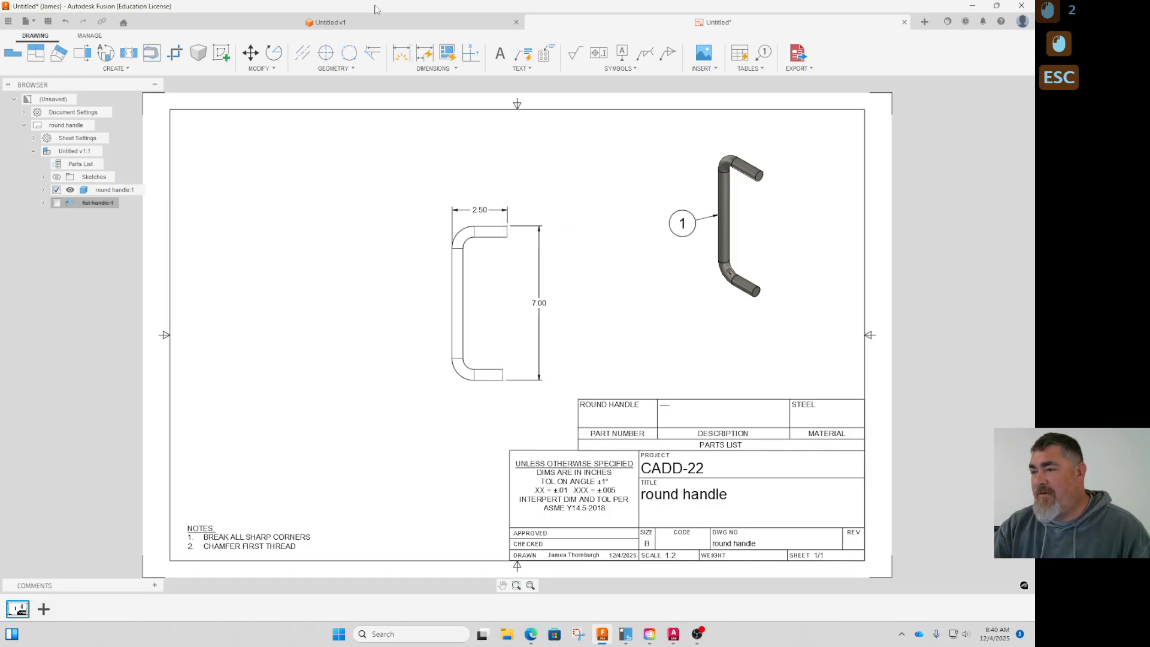
Step: Return to the handle design and set the upper leg's length in the path sketch to 1.75 in
click(378, 23)
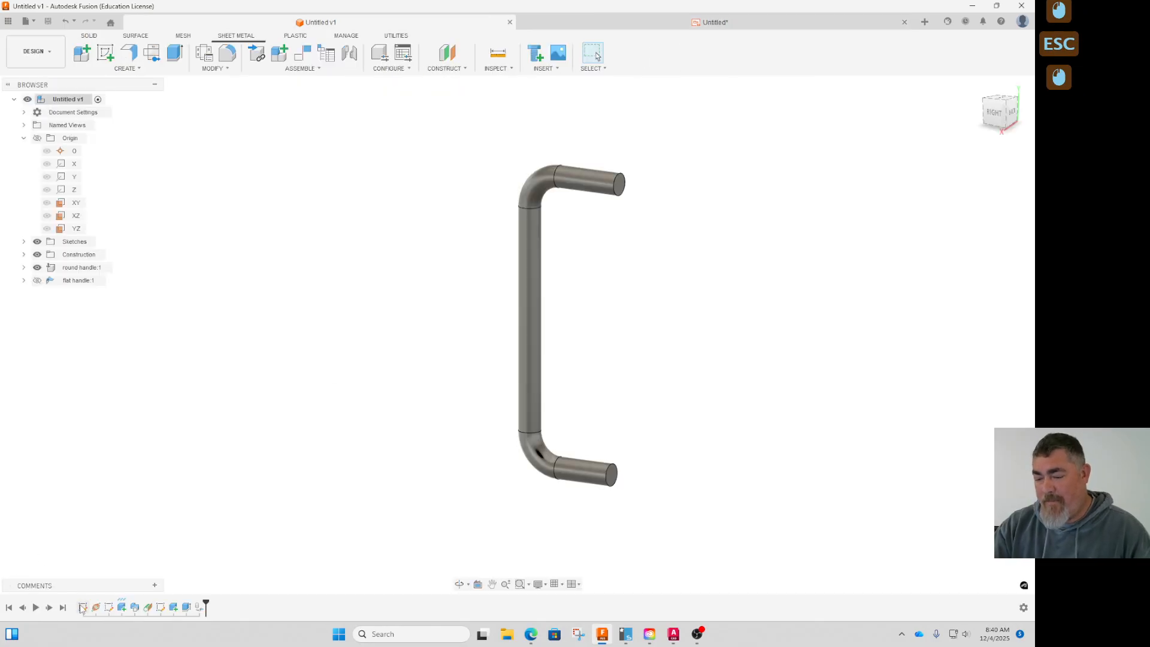
double_click(83, 607)
double_click(579, 142)
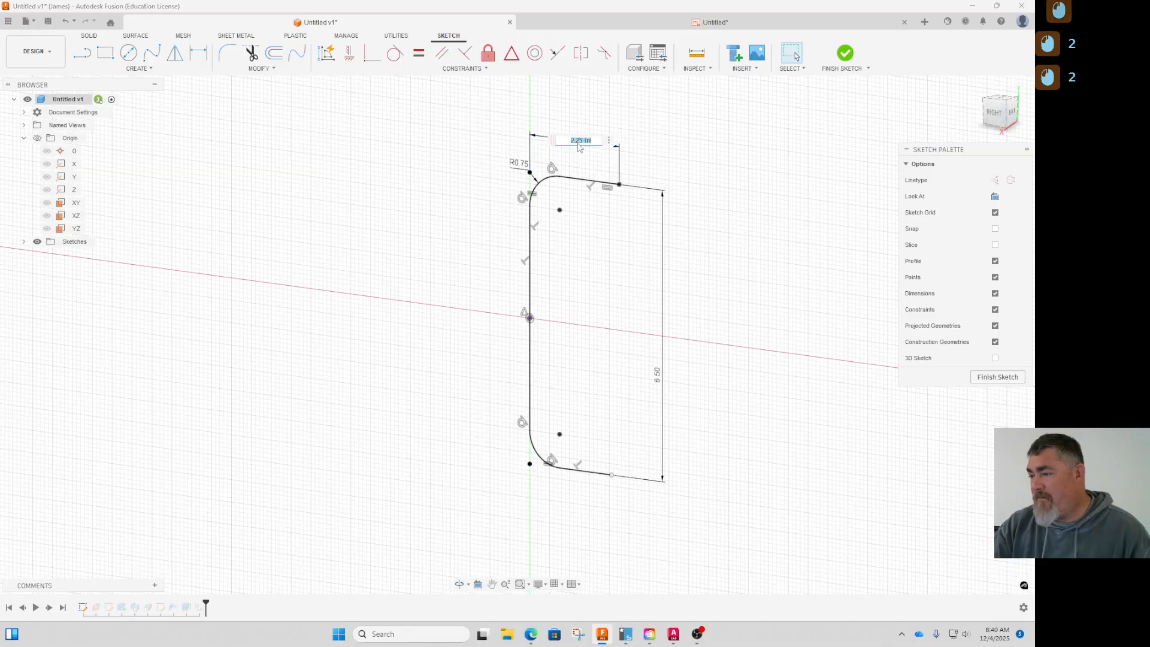
text(1.75)
key(KP_Enter)
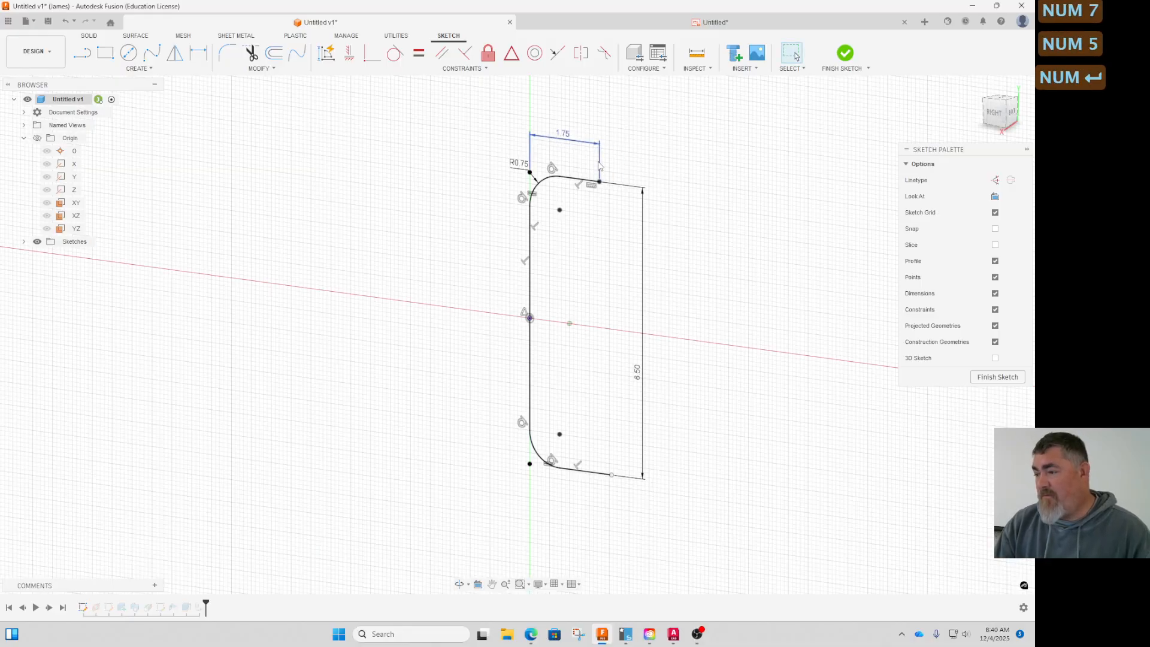
click(843, 68)
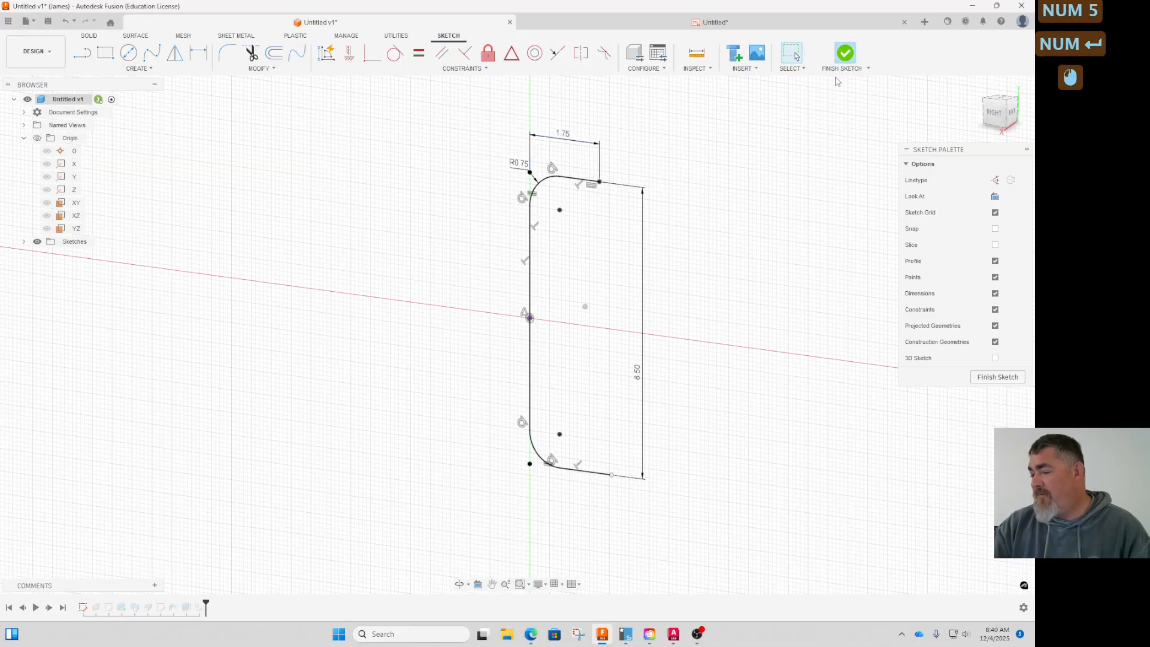
Step: Make the lower leg line equal in length to the upper leg line and finish the path sketch
drag(612, 480, 652, 480)
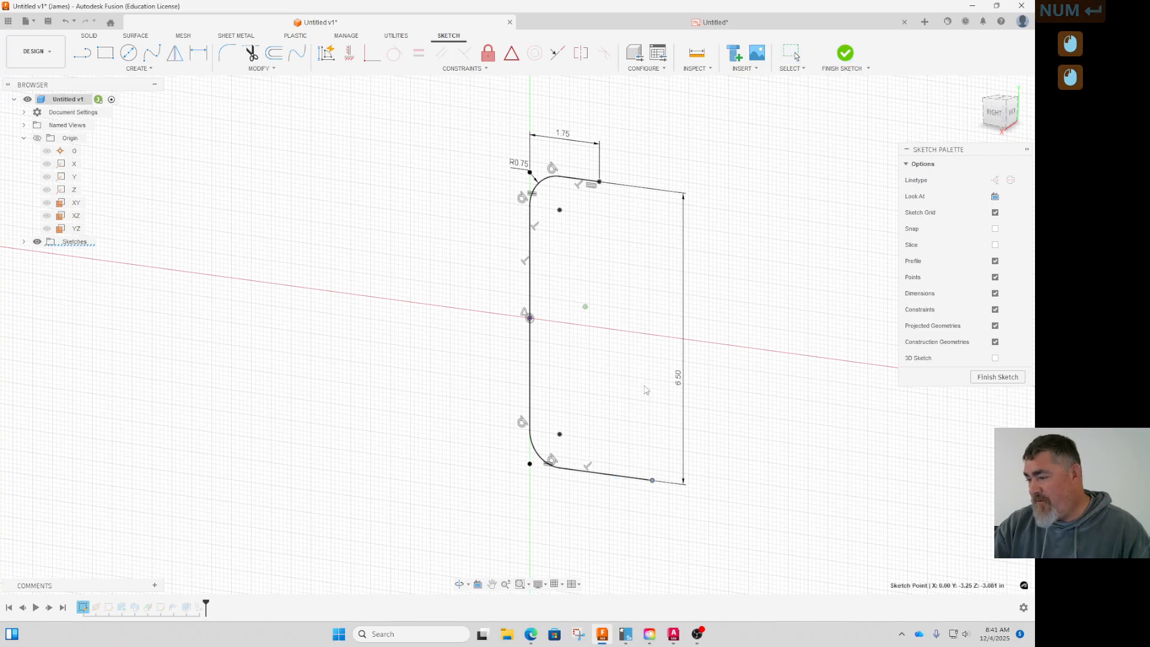
click(590, 184)
click(610, 480)
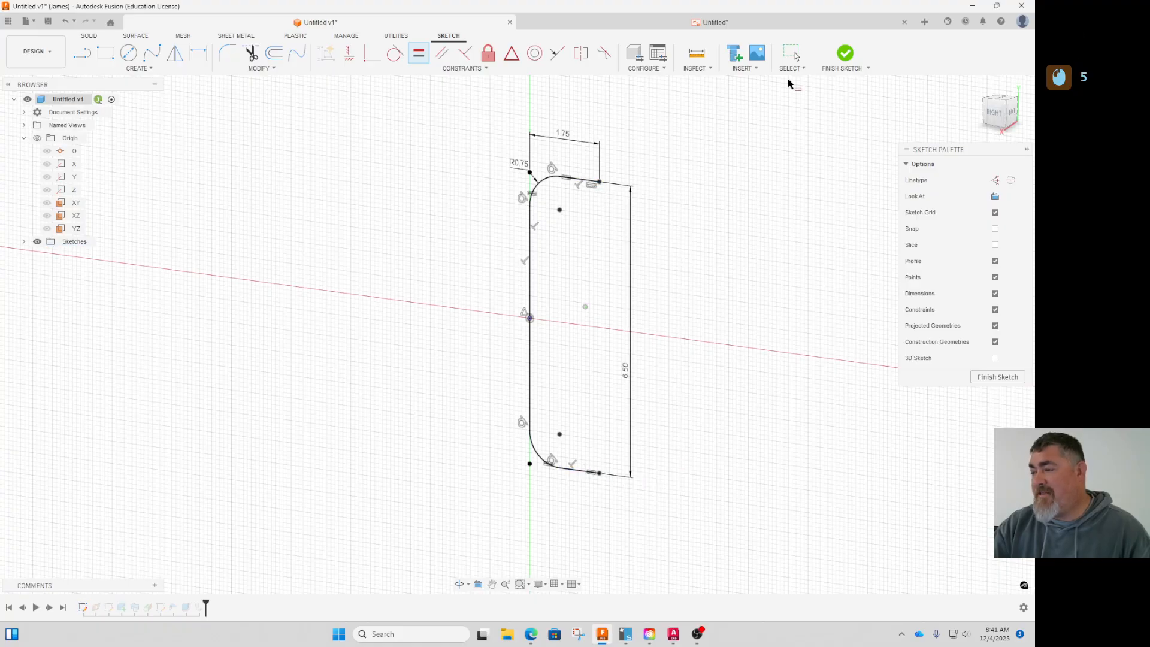
click(846, 55)
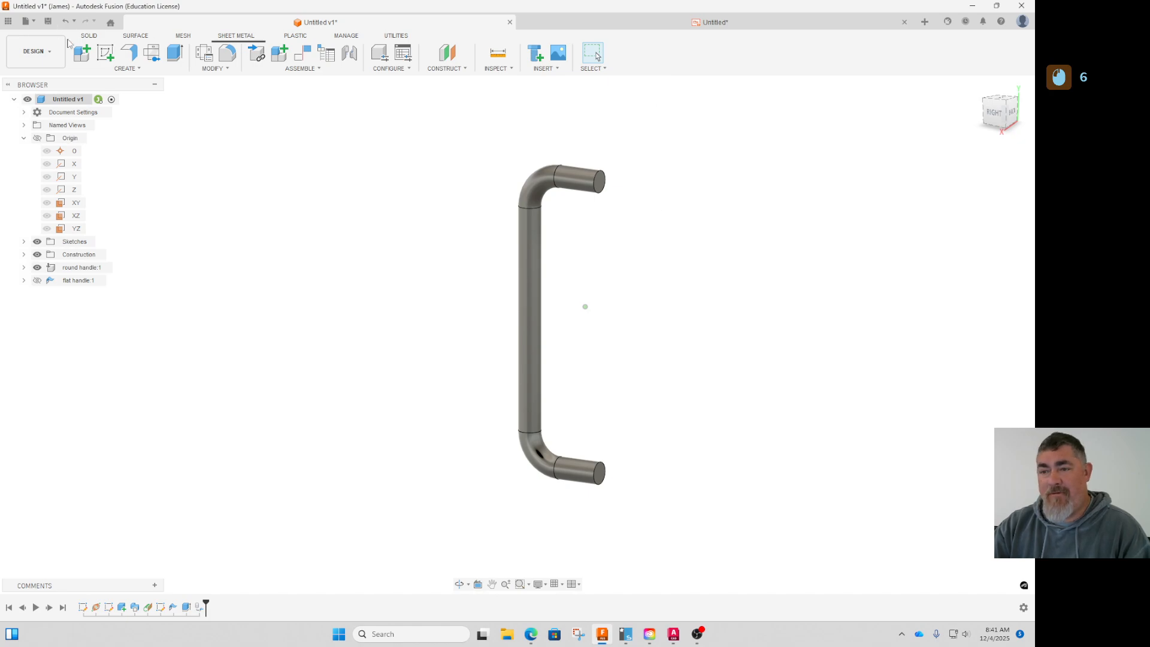
Step: Open the flat handle's flat pattern to check it against the edited path sketch, and leave it again
click(24, 281)
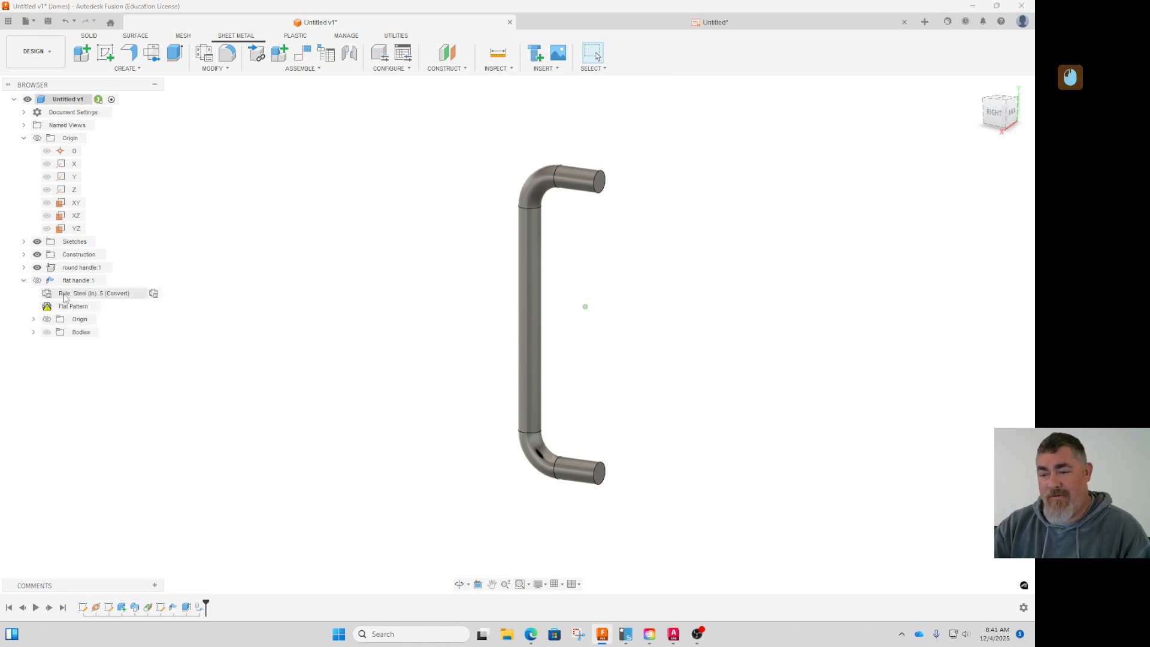
click(106, 306)
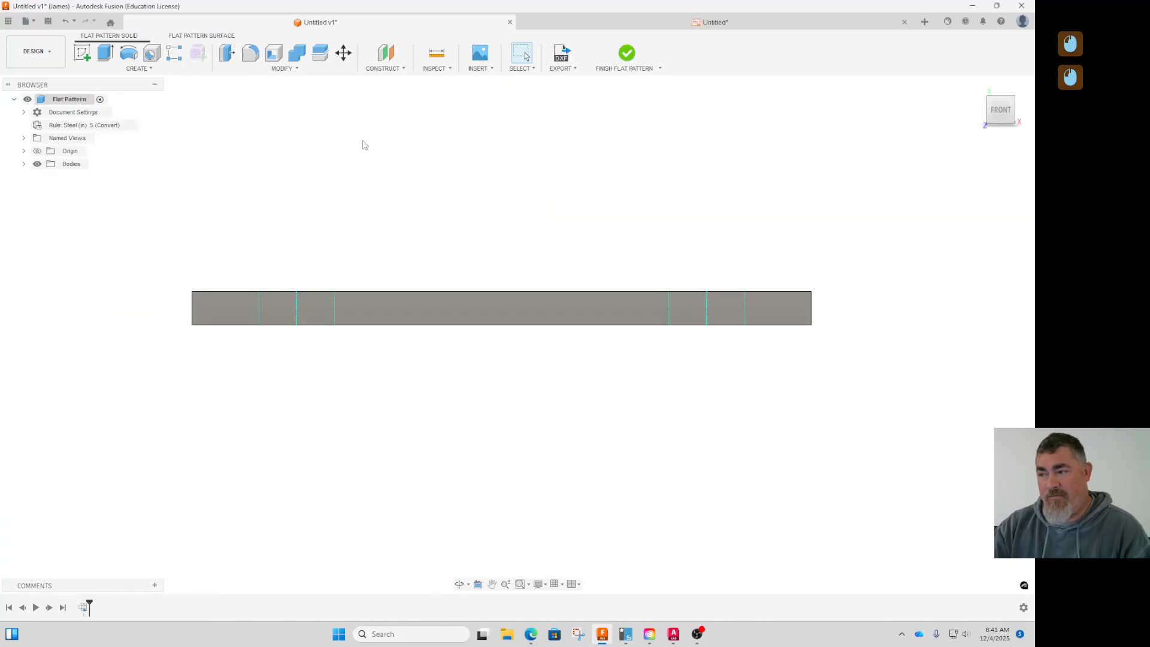
click(626, 63)
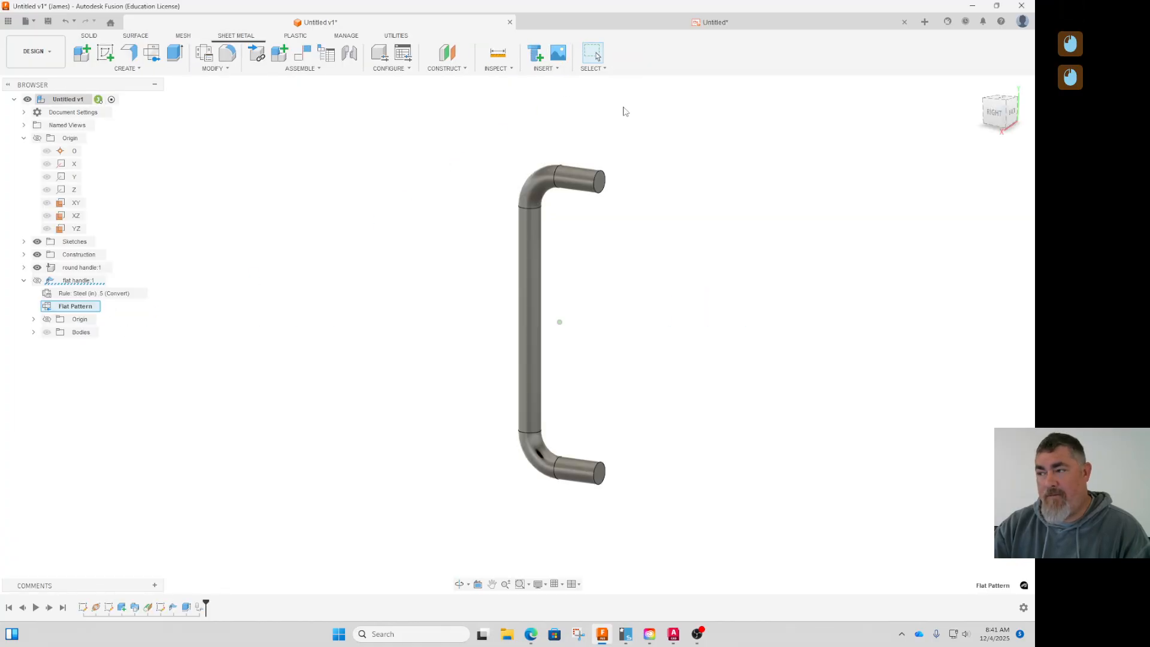
Step: Save the design as a new version described as User Saved, and update the round handle drawing from it
click(49, 23)
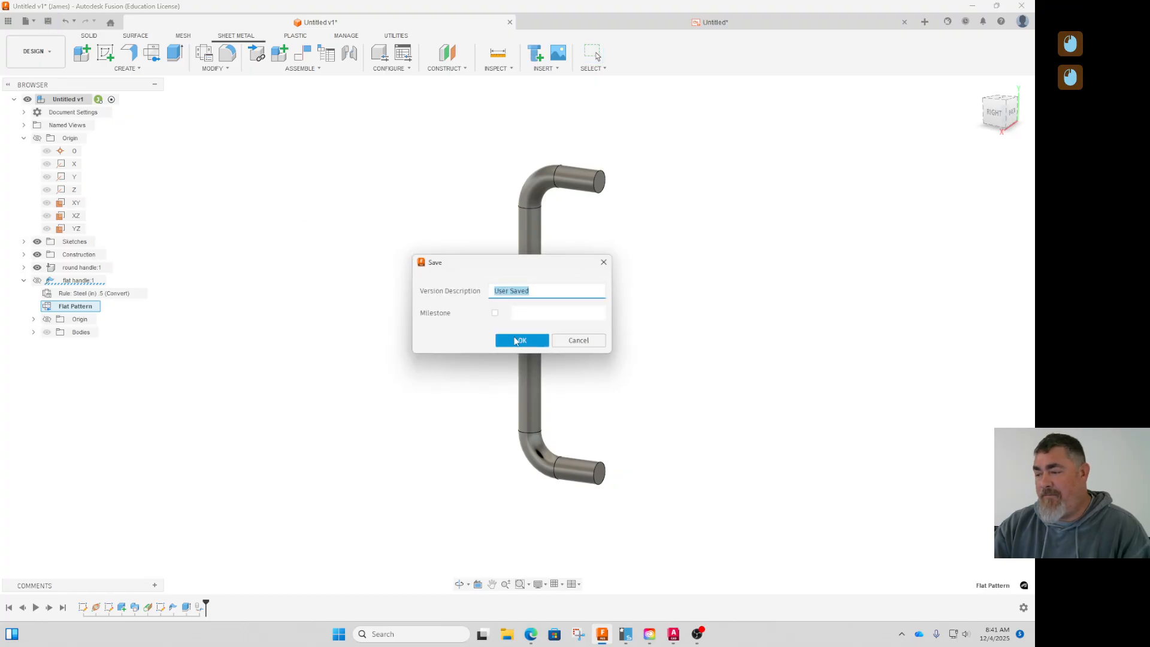
click(515, 341)
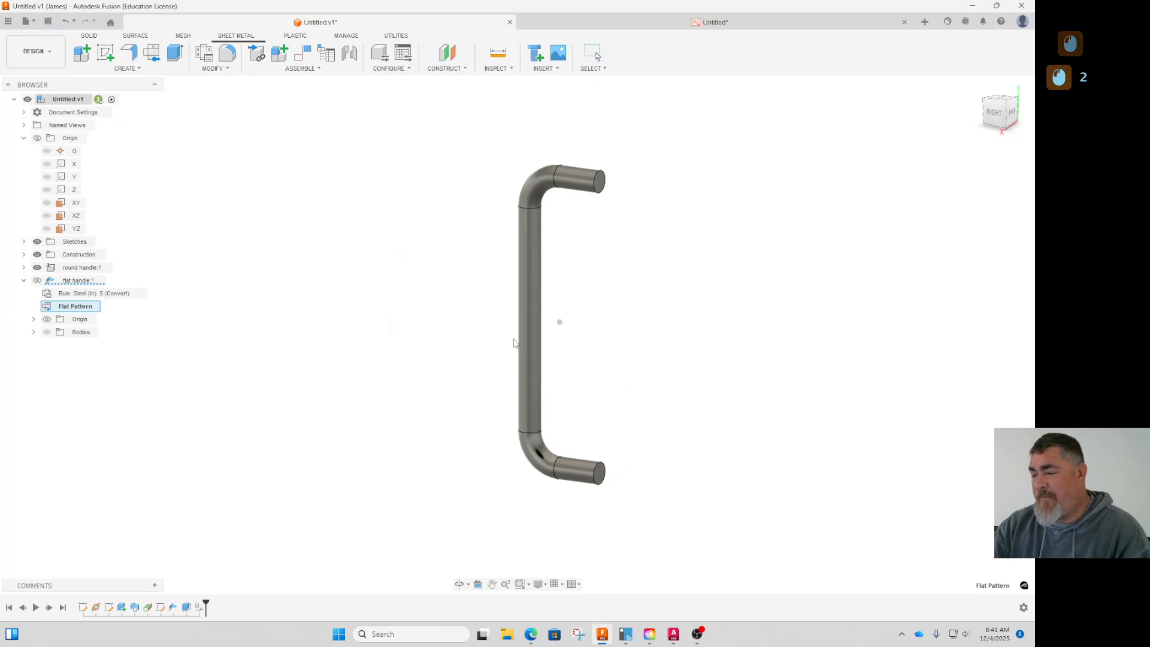
click(612, 27)
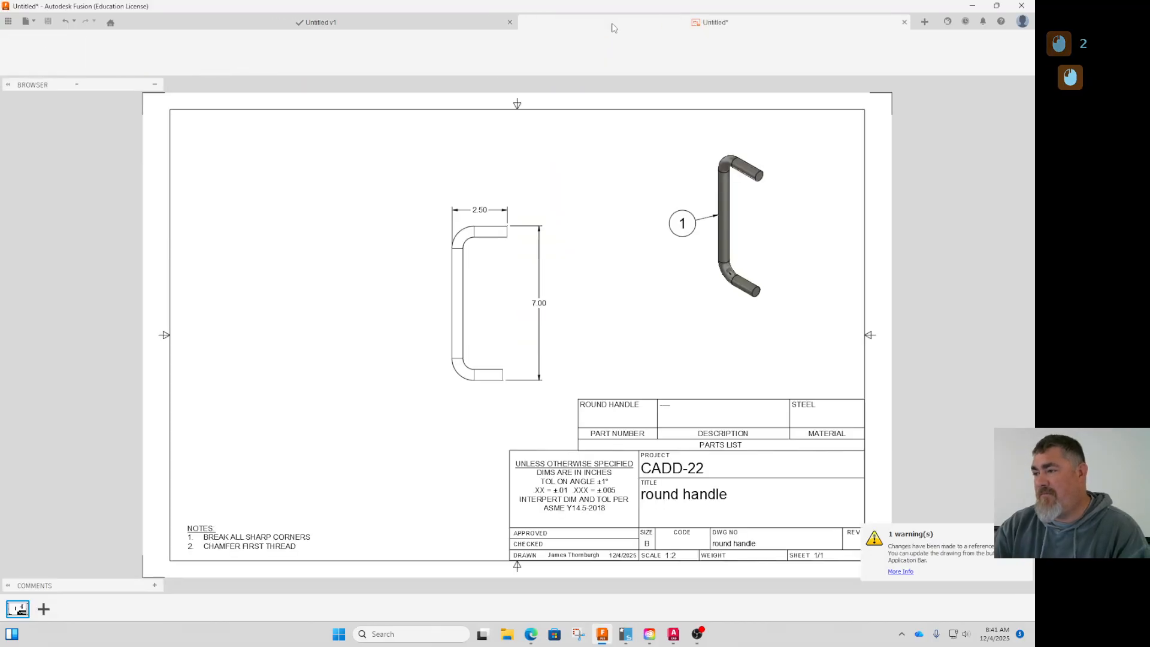
click(102, 21)
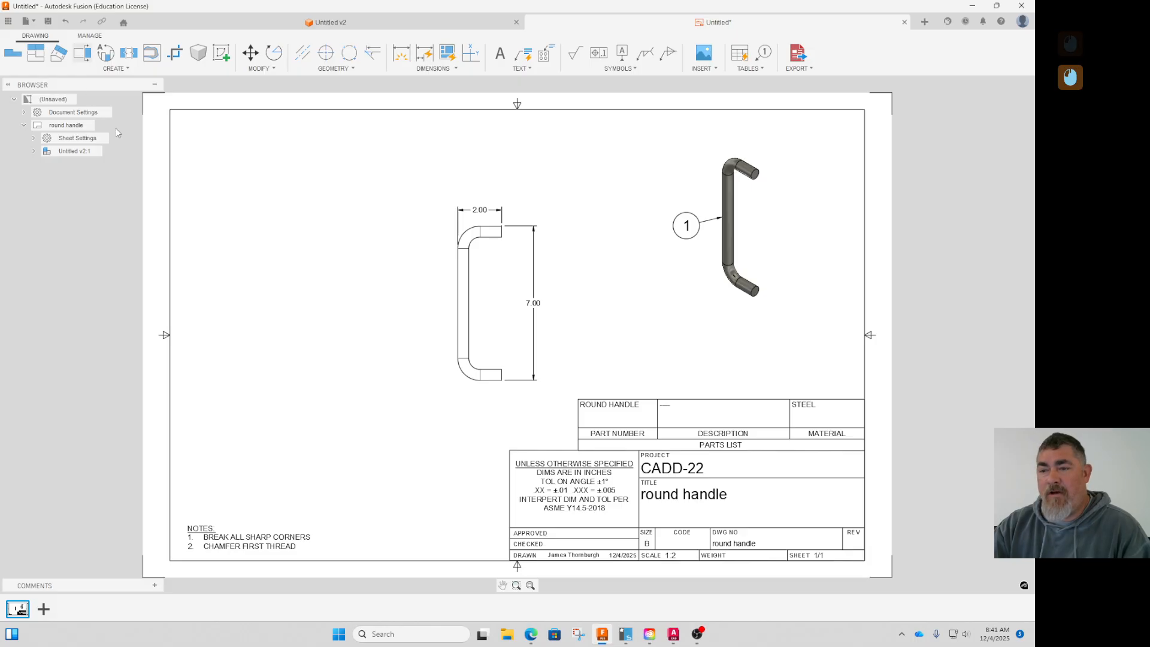
Step: From the handle design, start a drawing of the flat handle component, targeting the existing Untitled drawing and its round handle sheet
click(360, 24)
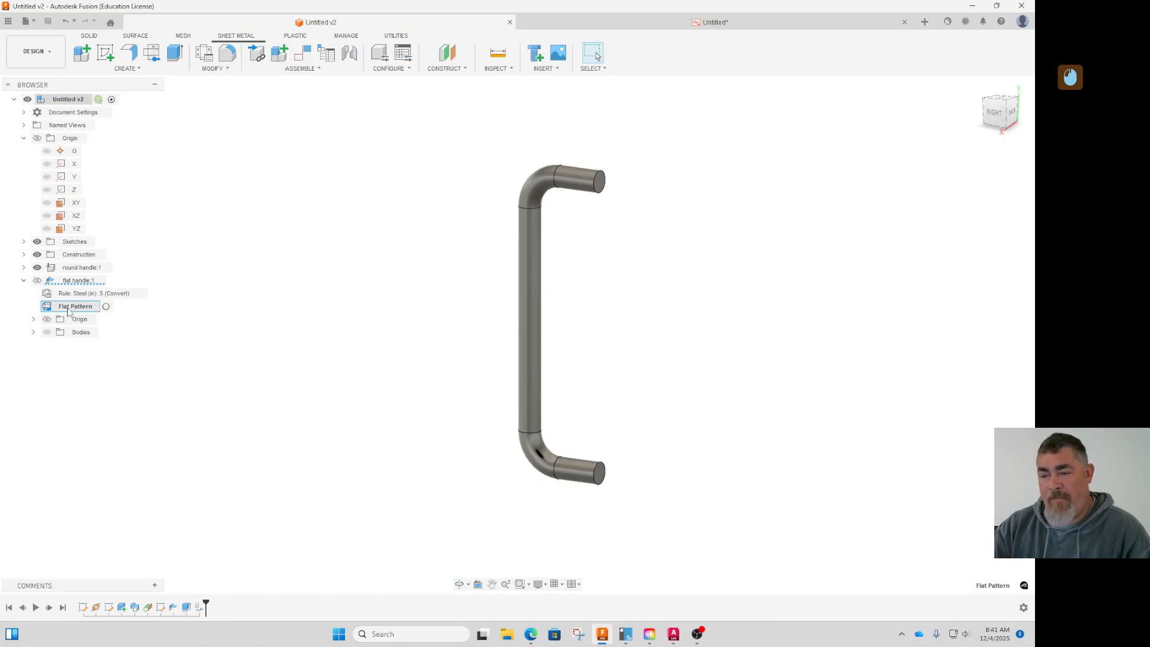
click(70, 281)
right_click(70, 281)
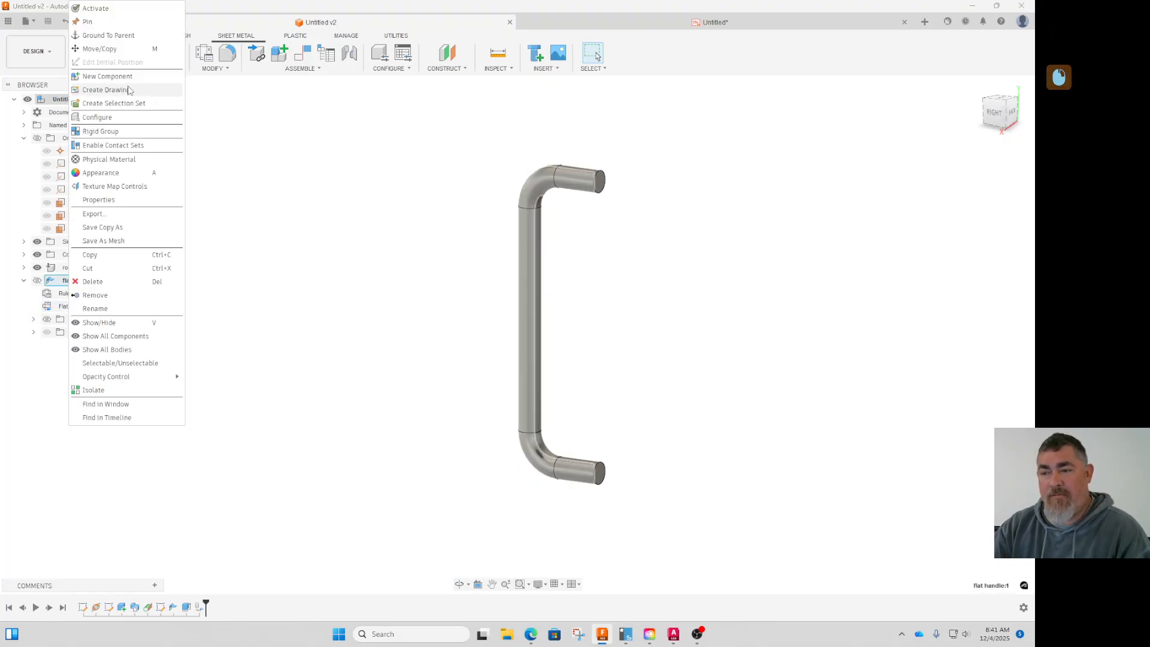
click(107, 90)
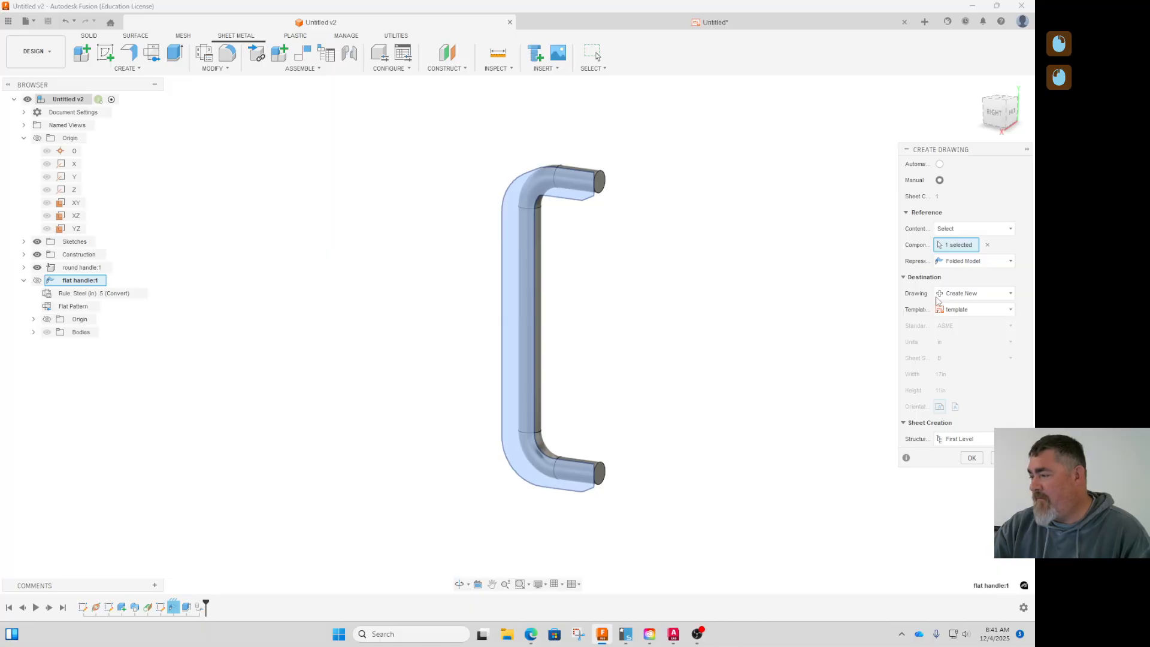
click(963, 293)
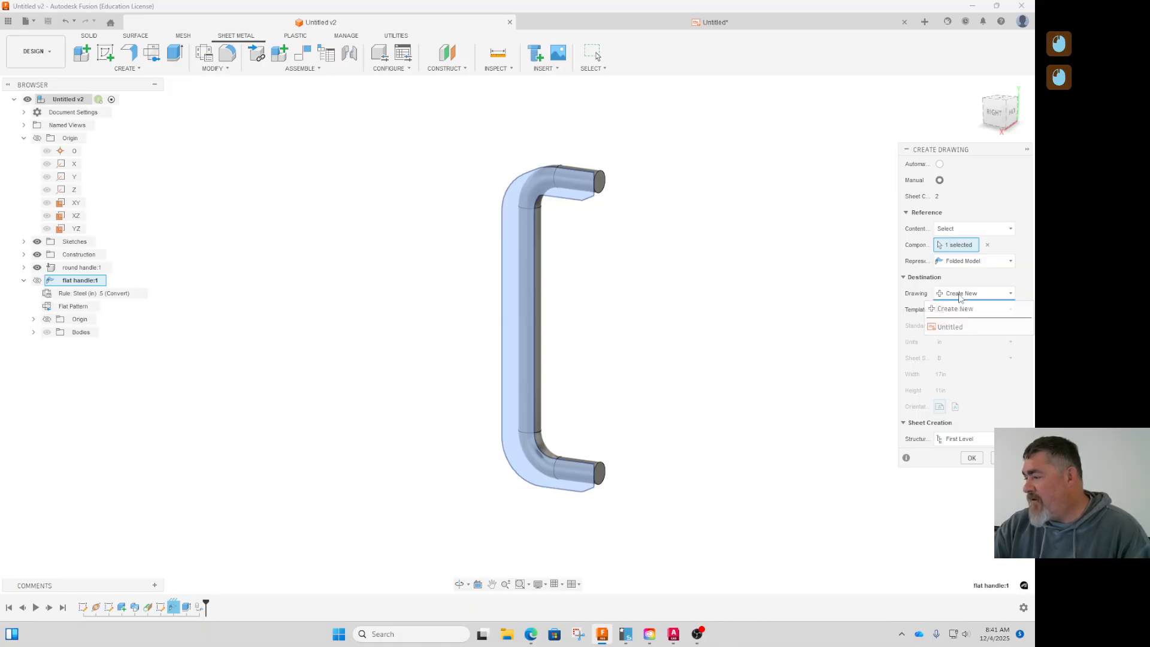
click(953, 327)
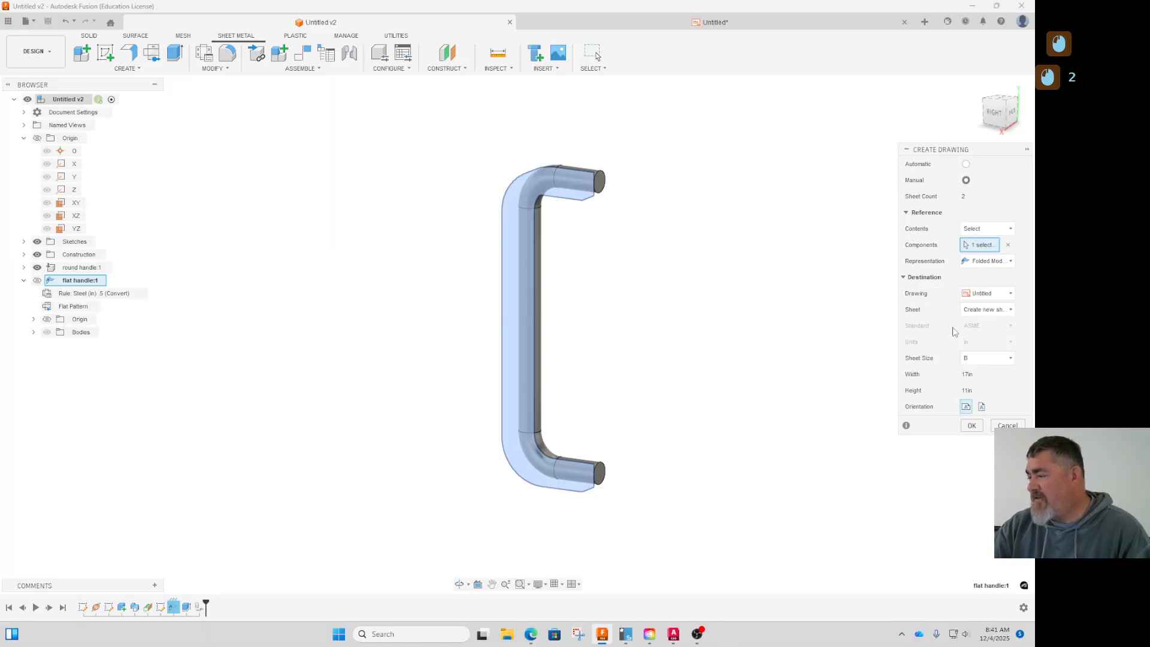
click(980, 310)
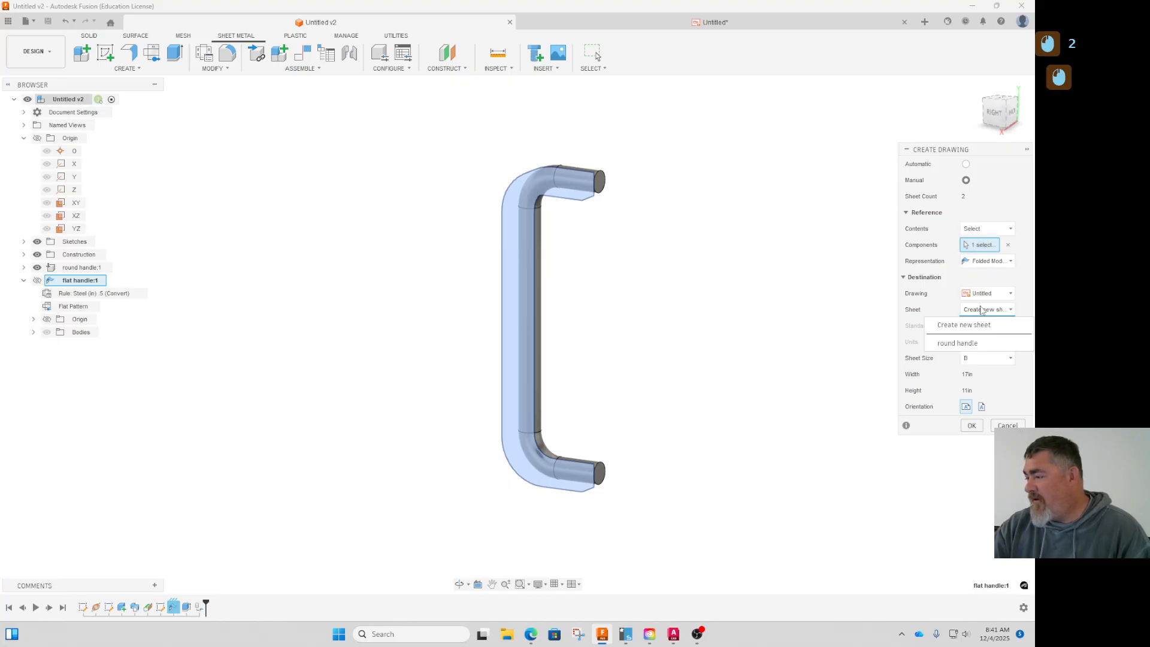
click(958, 343)
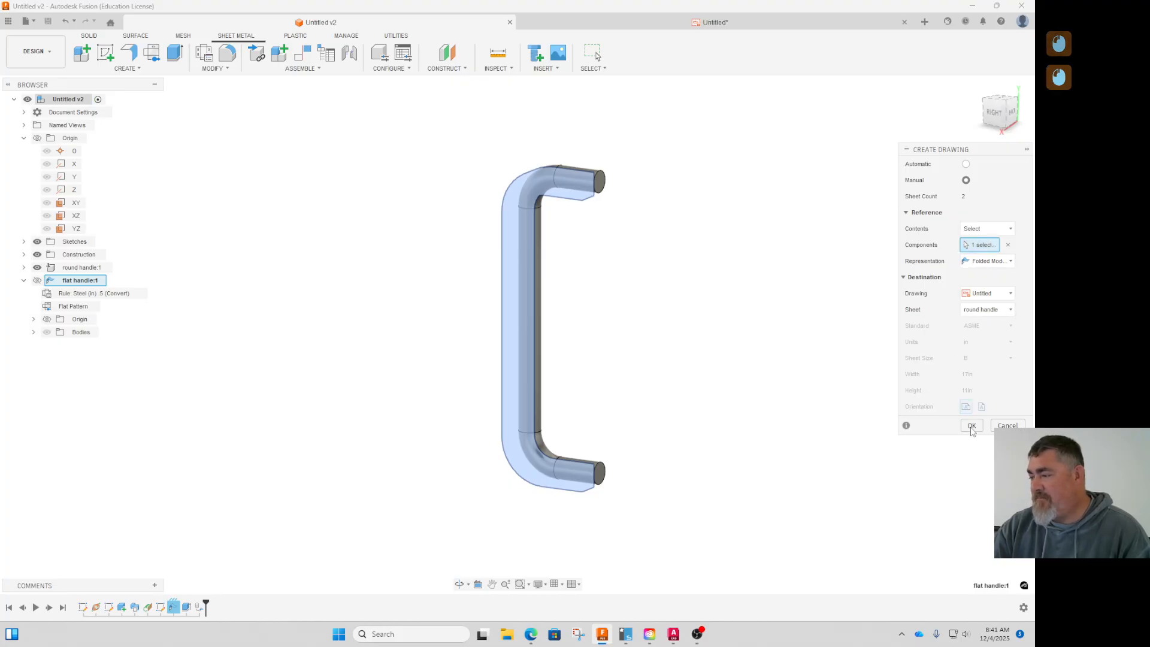
Step: Set the representation to Flat Pattern and place the flat handle's base view beside the existing front view of the round handle
click(998, 261)
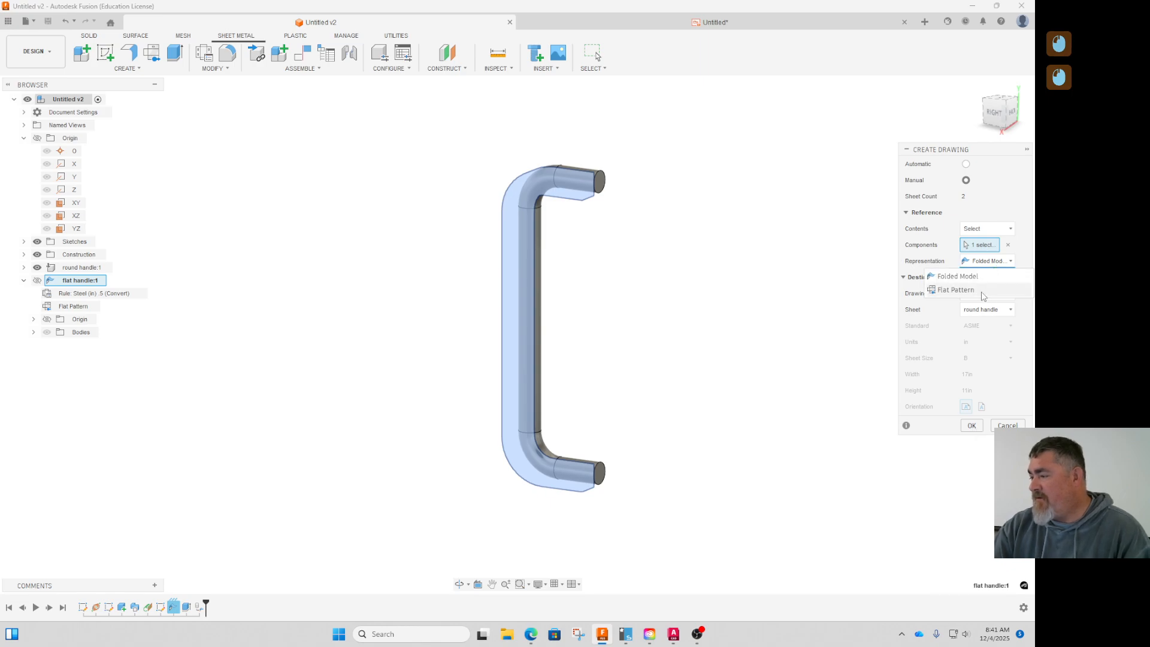
click(980, 292)
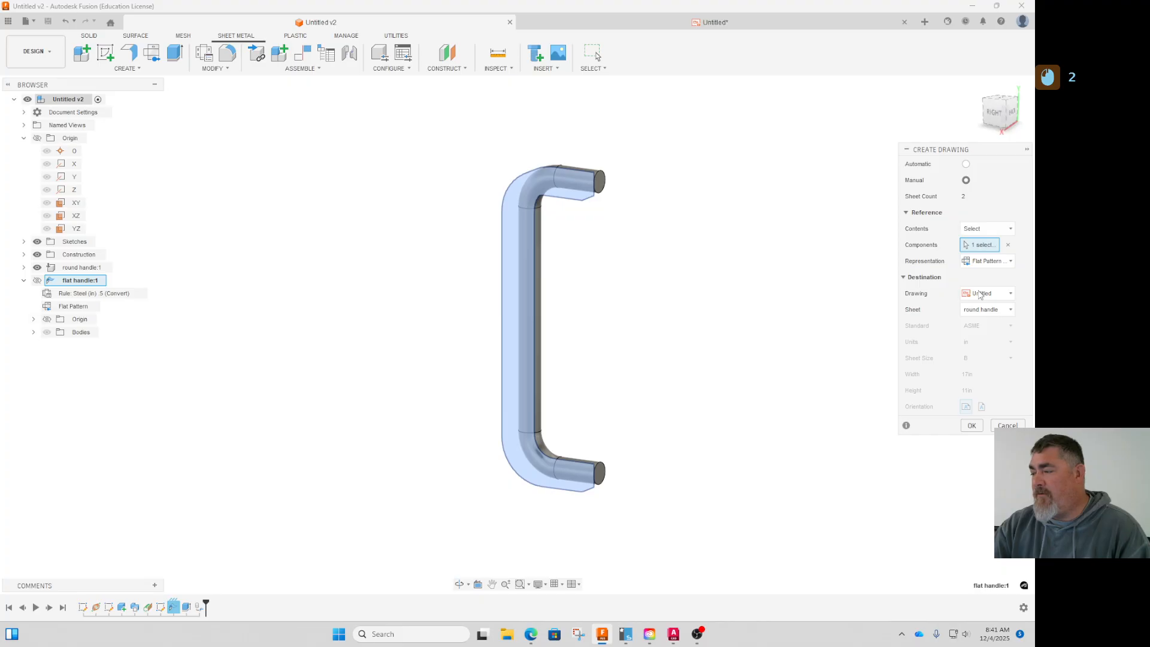
click(972, 426)
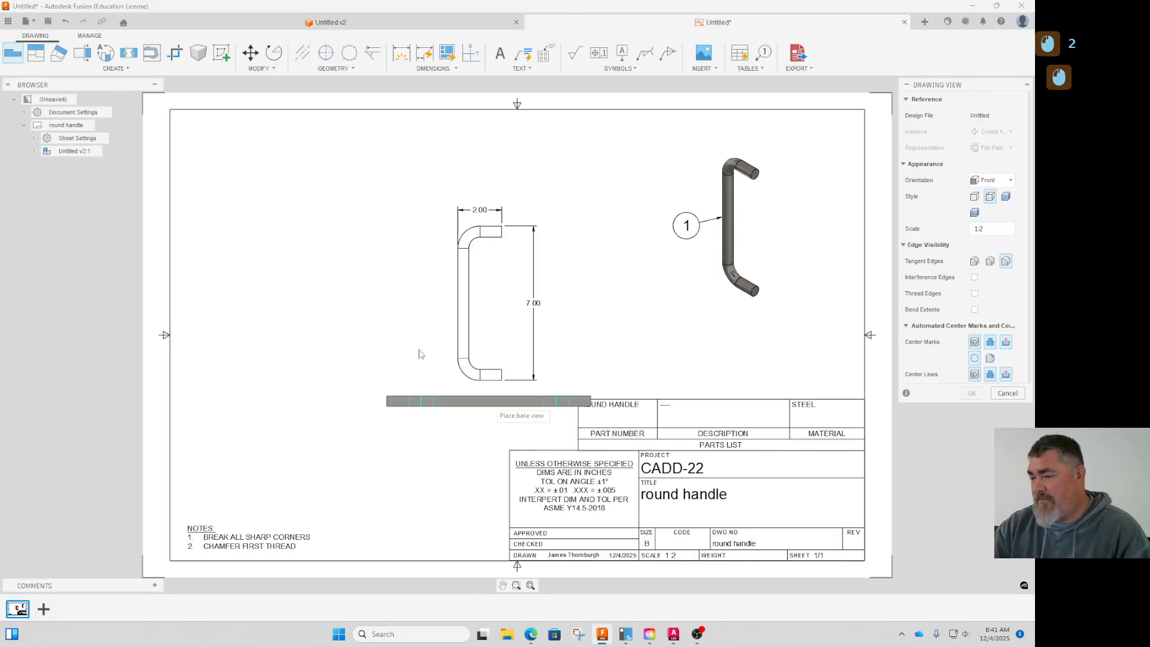
click(327, 275)
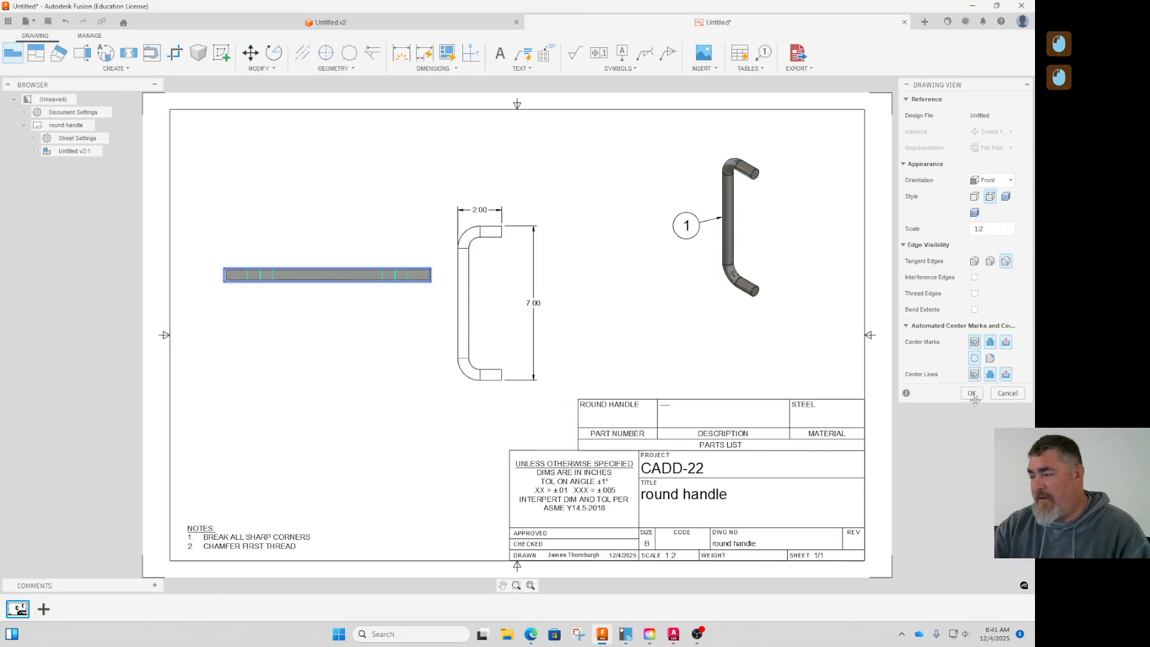
click(972, 394)
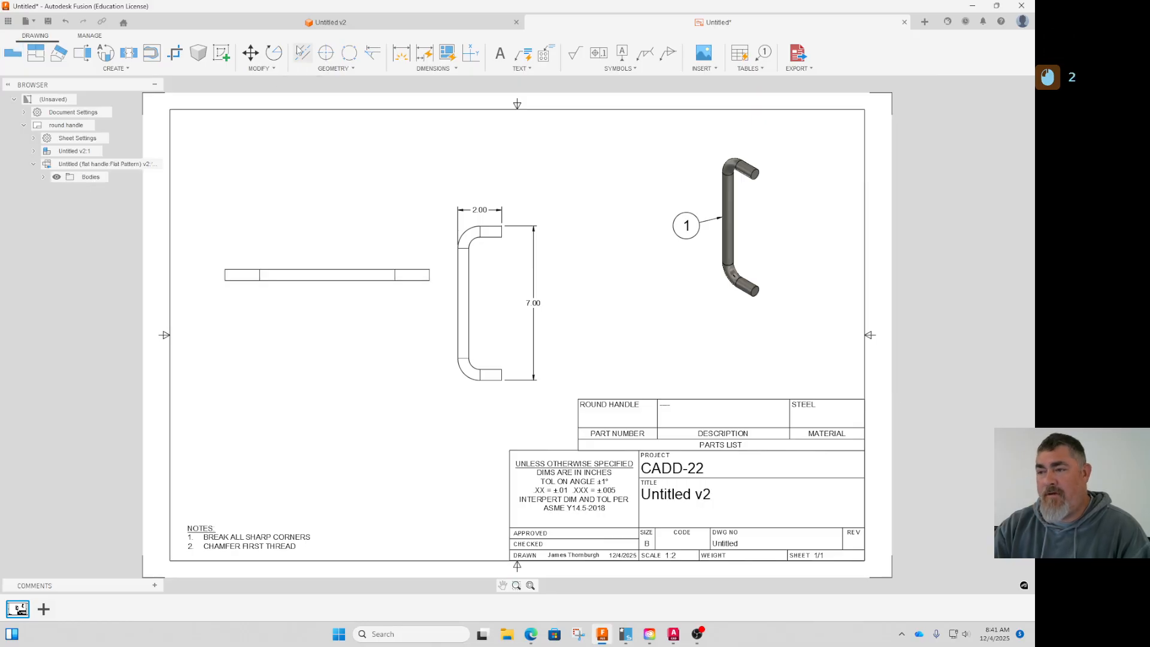
Step: Rotate the flat pattern view 90° so it stands vertically, and move it into the open area left of the round handle's front view
click(274, 54)
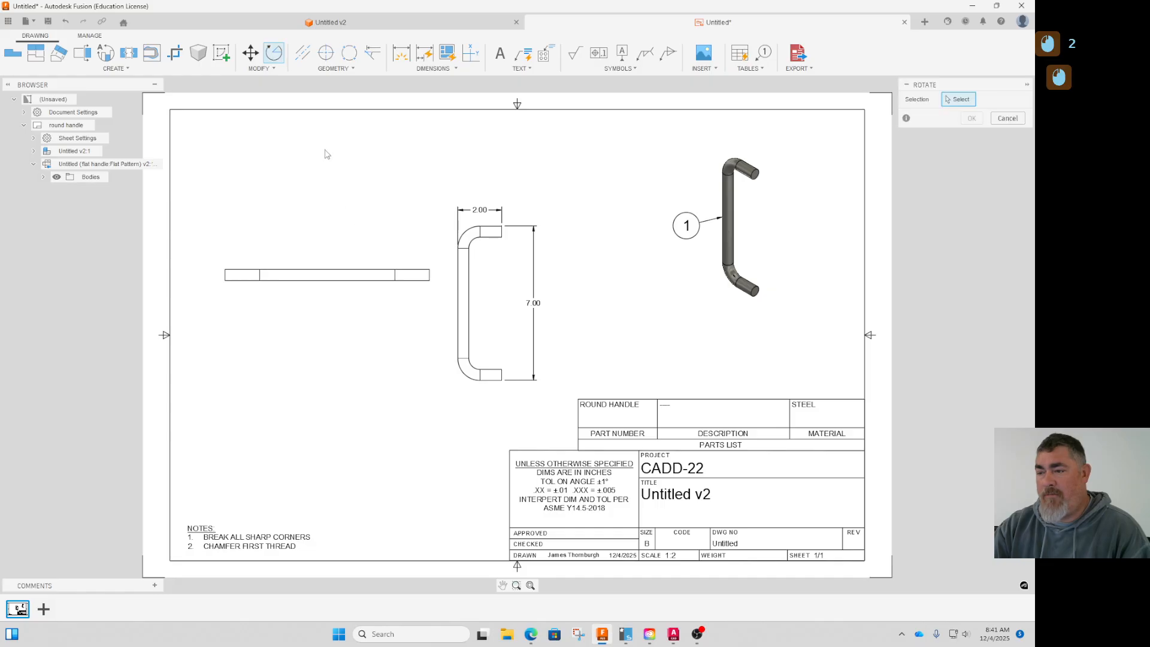
click(359, 281)
click(956, 116)
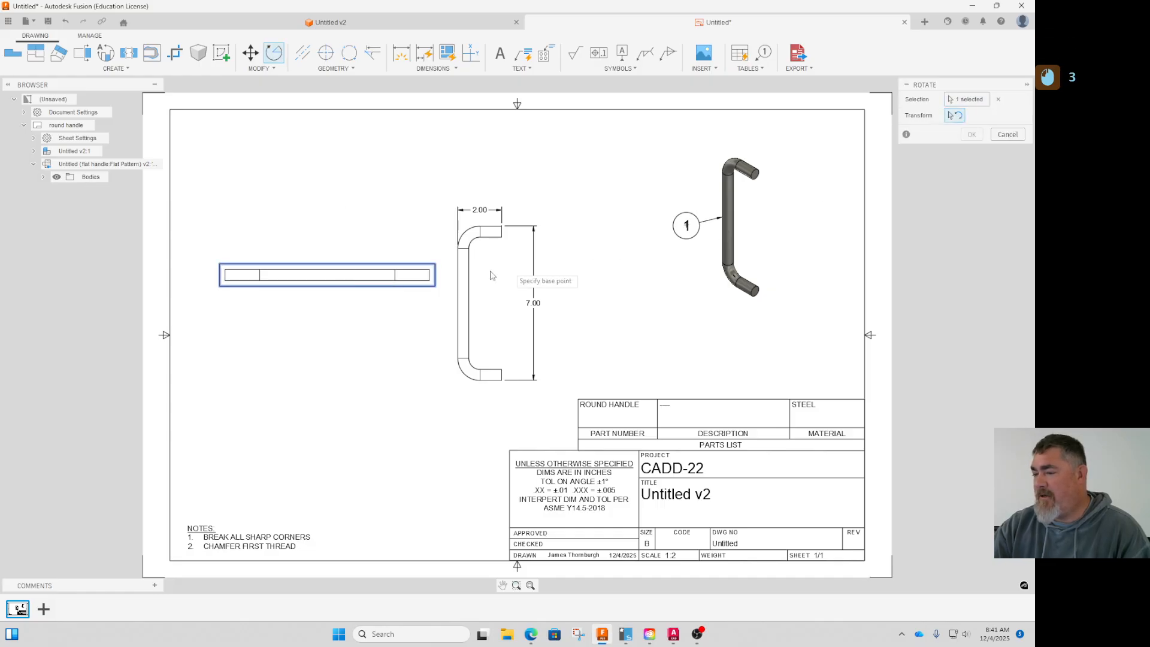
click(429, 279)
click(429, 376)
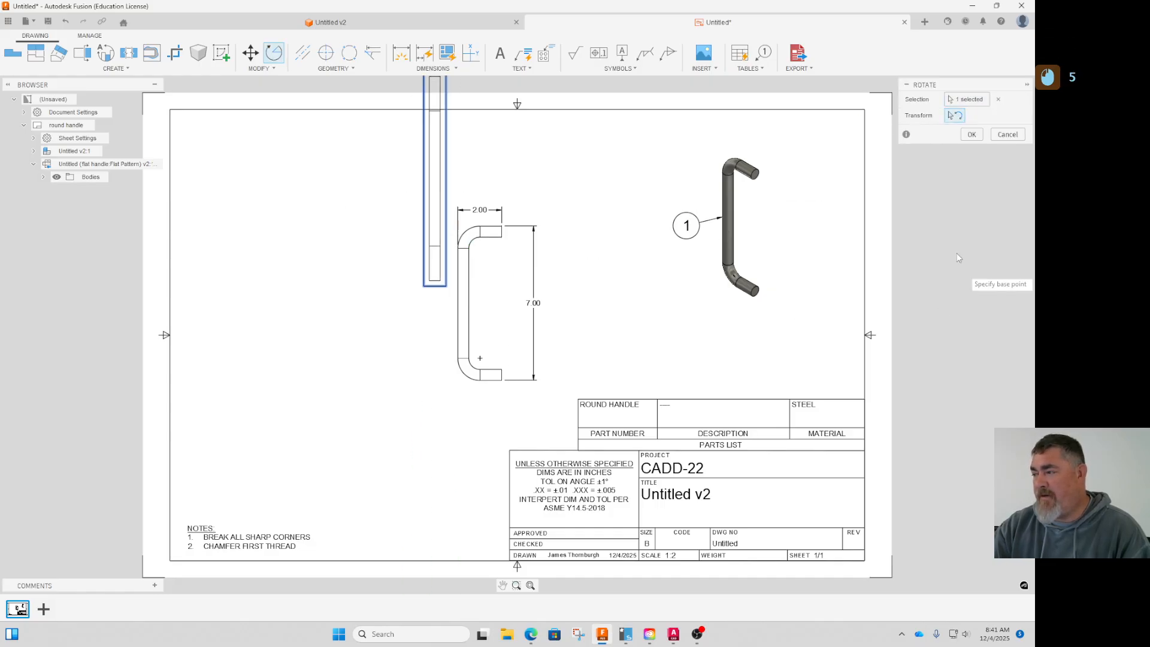
click(972, 167)
drag(430, 230, 278, 352)
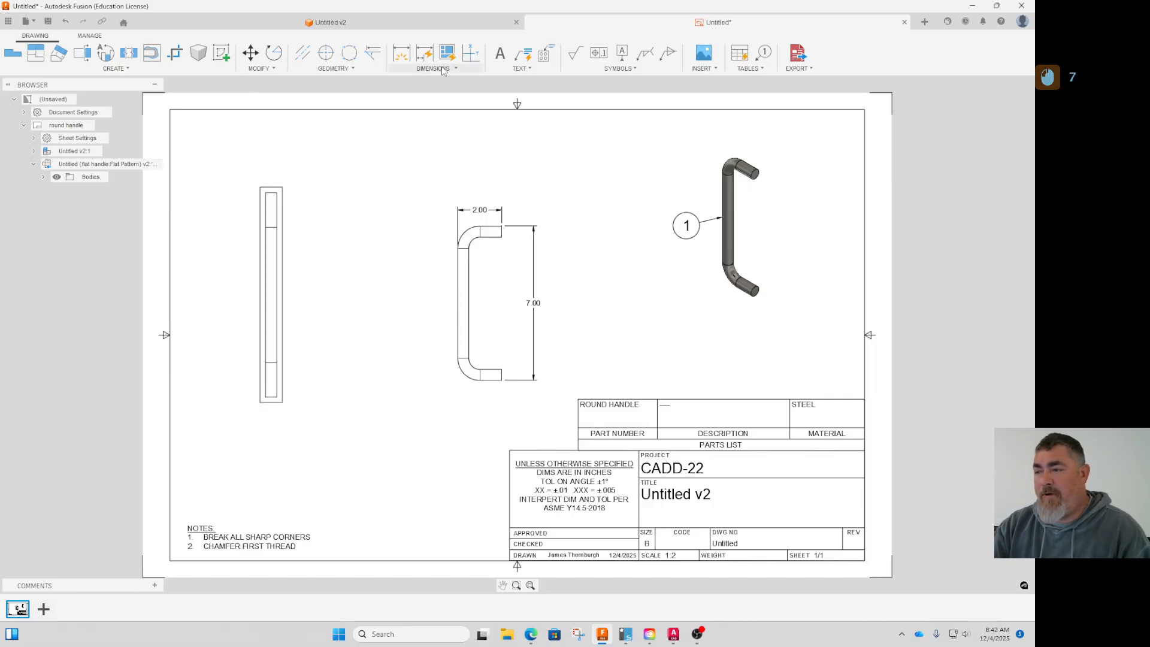
Step: Add ordinate dimensions along the flat pattern from its upper end to both bend lines and the lower end
click(424, 70)
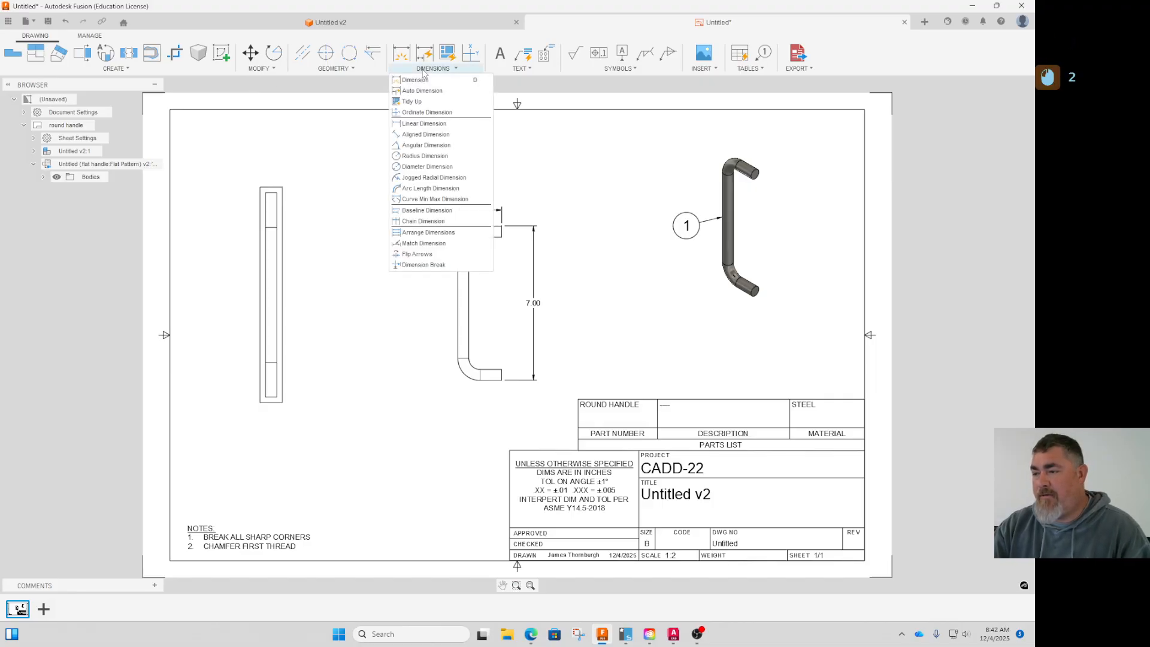
click(427, 112)
click(278, 193)
click(300, 192)
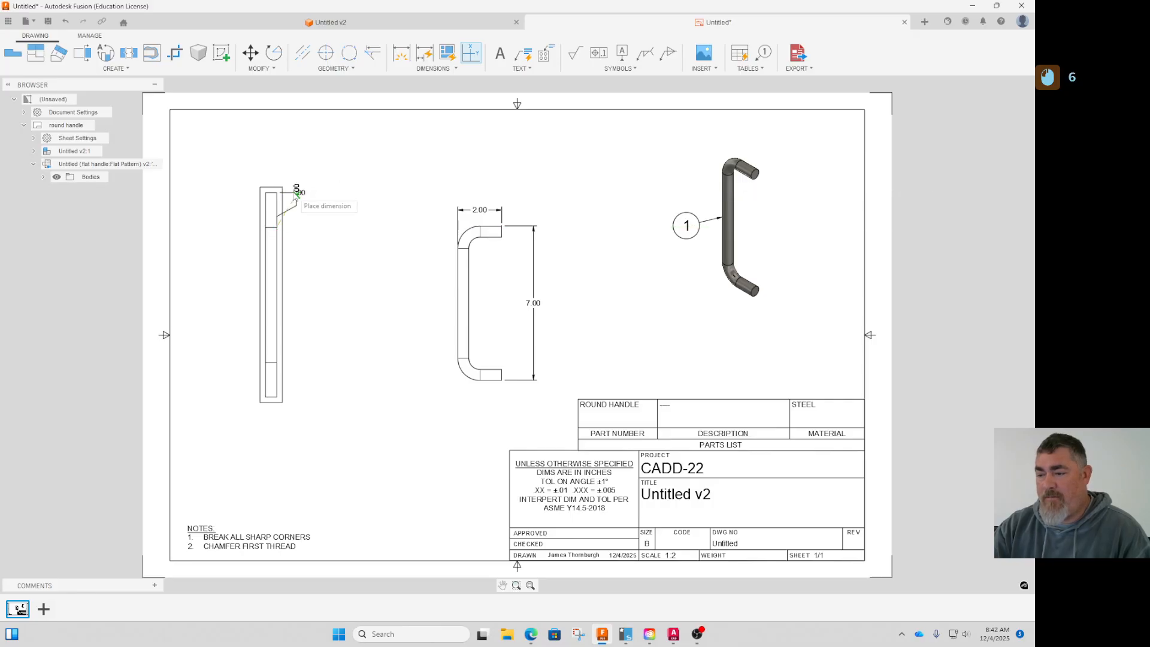
click(295, 227)
click(278, 363)
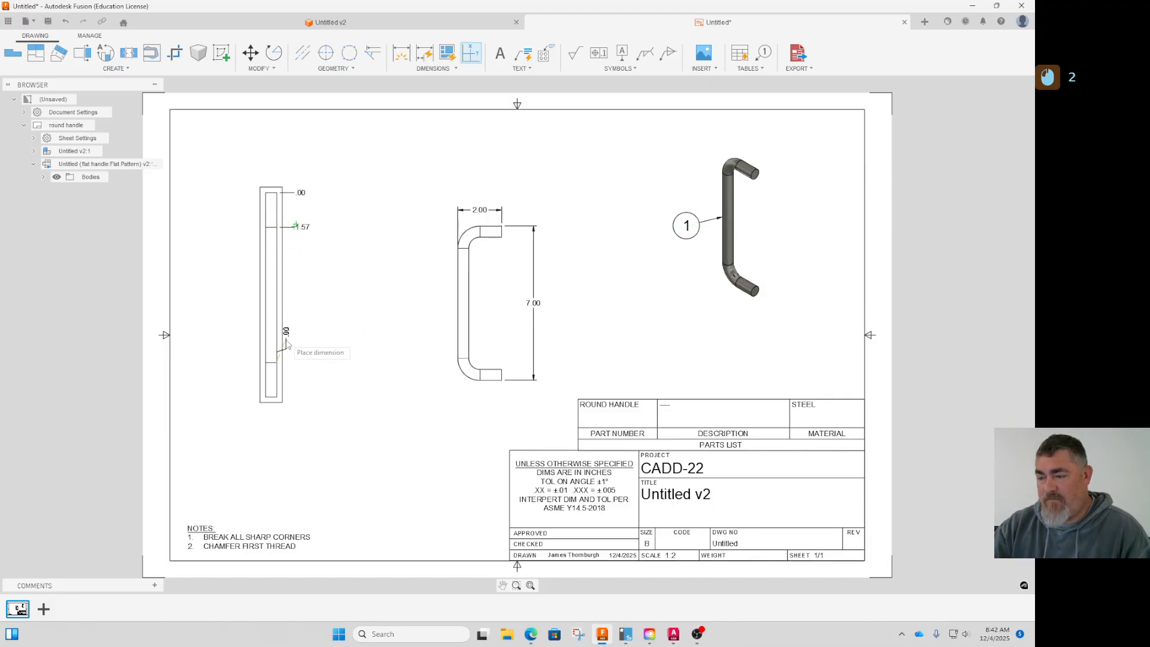
click(292, 367)
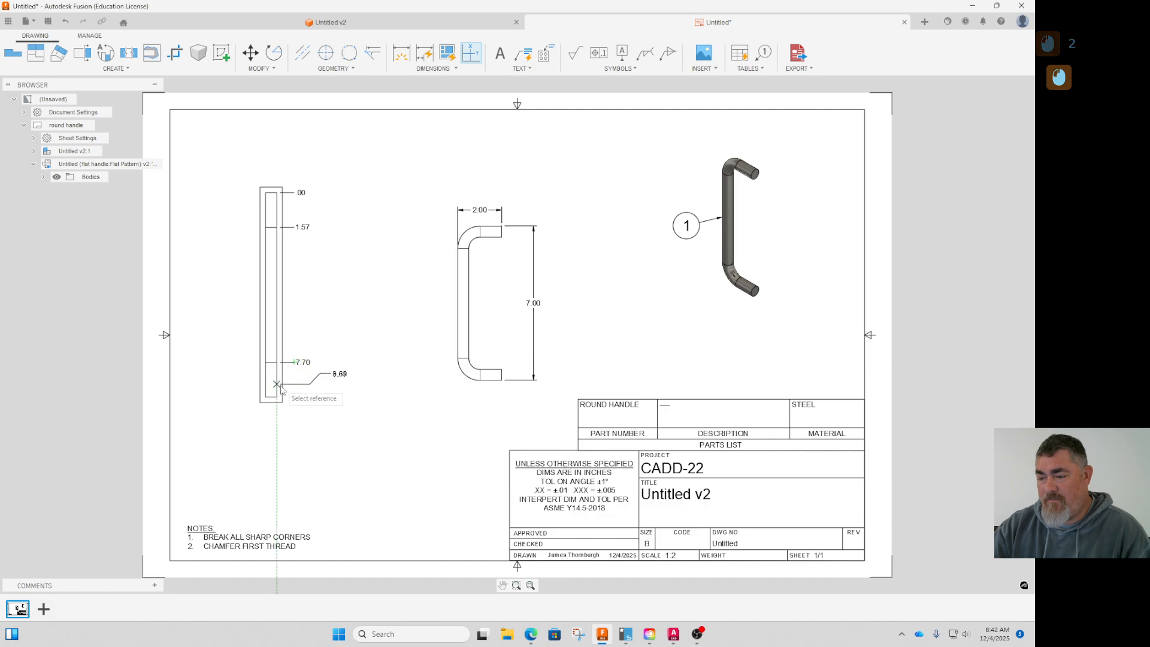
click(278, 396)
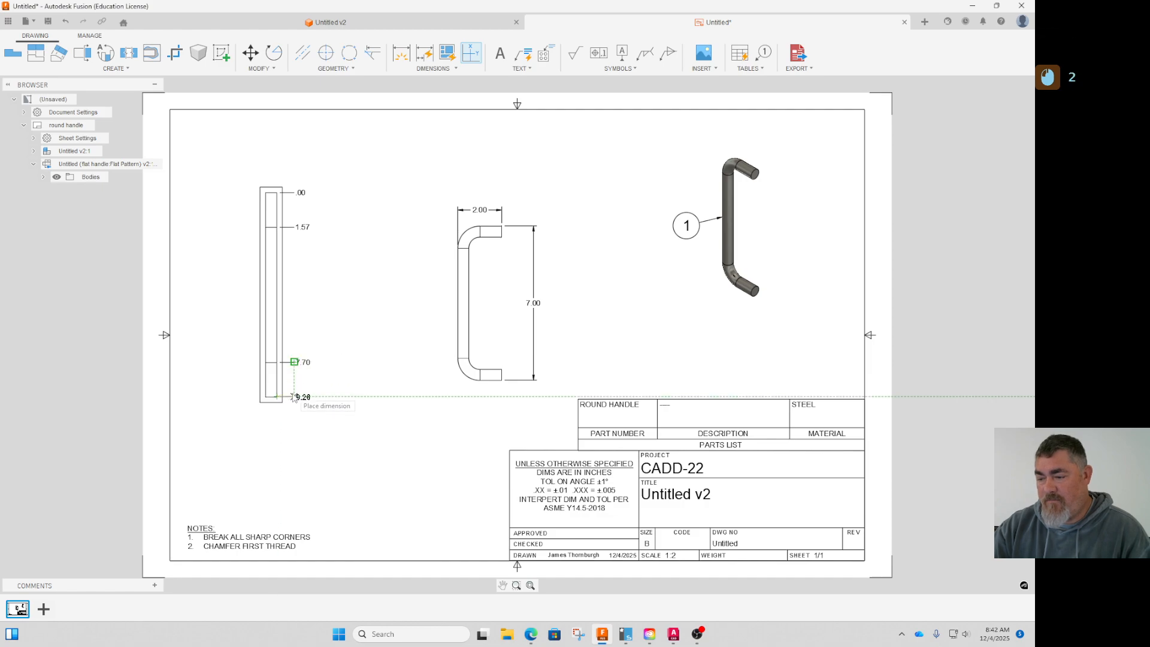
click(295, 397)
right_click(306, 418)
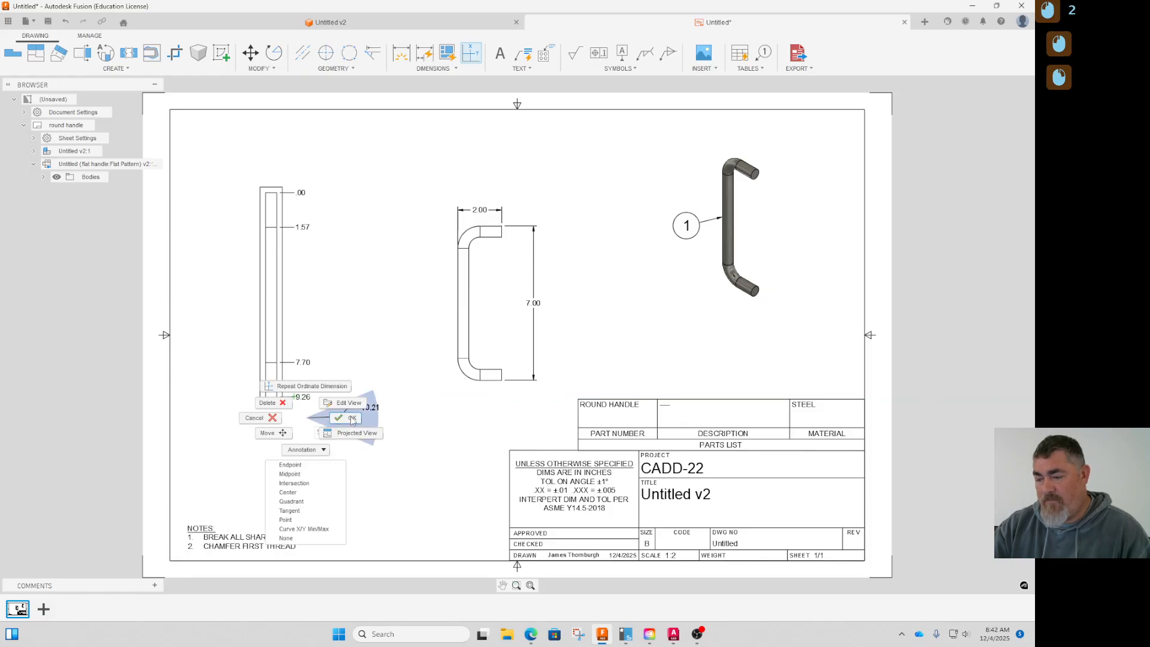
click(353, 422)
click(730, 292)
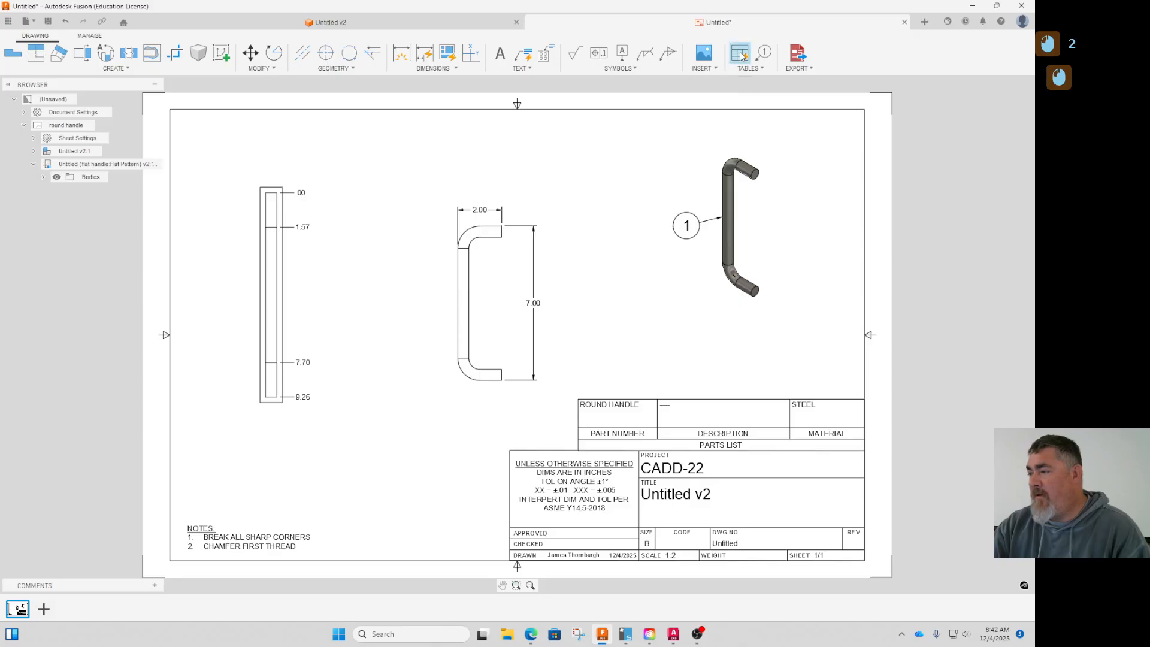
Step: Create a bend table from the flat pattern view and place it below that view, above the notes
click(749, 68)
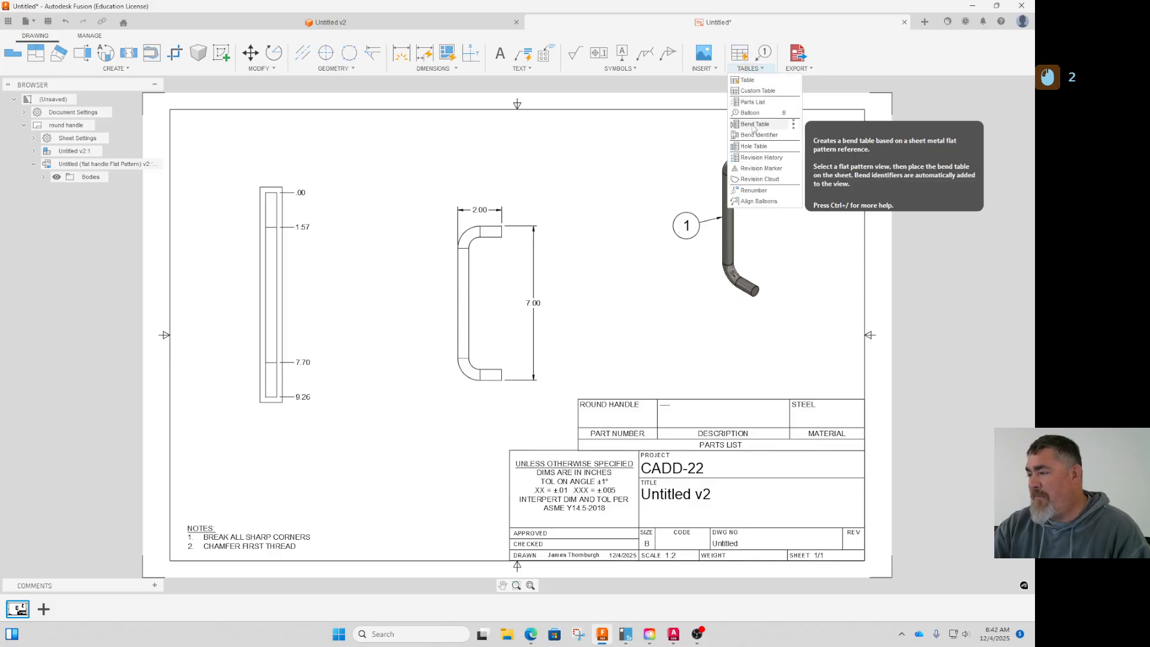
click(755, 124)
click(276, 398)
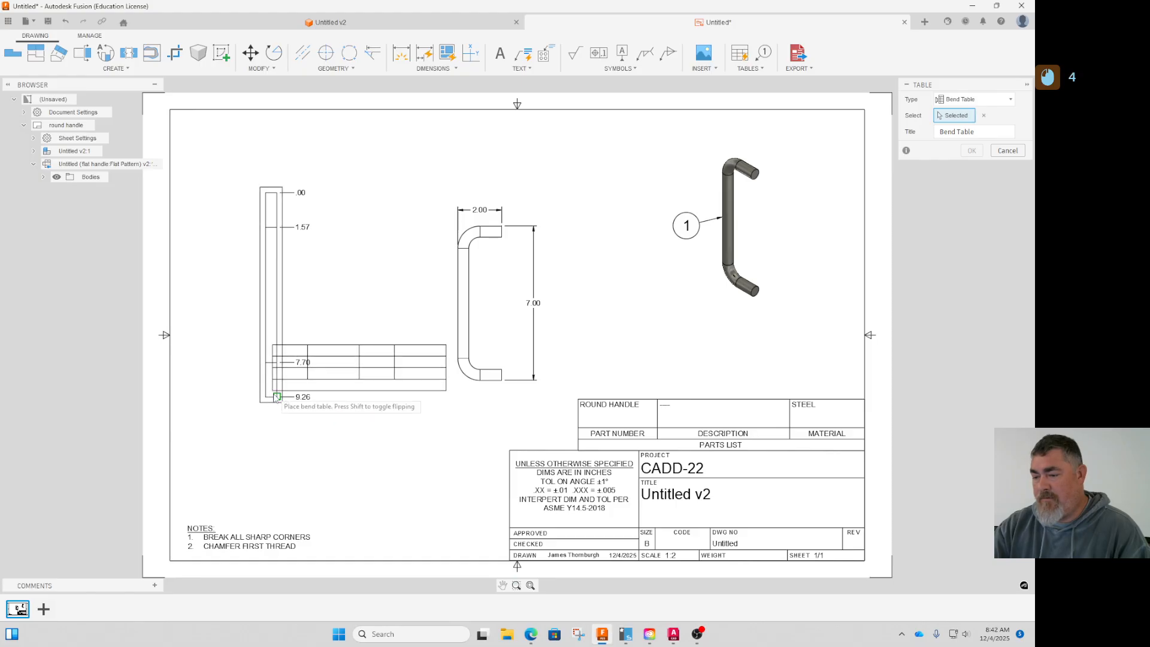
click(239, 501)
middle_drag(441, 533, 439, 521)
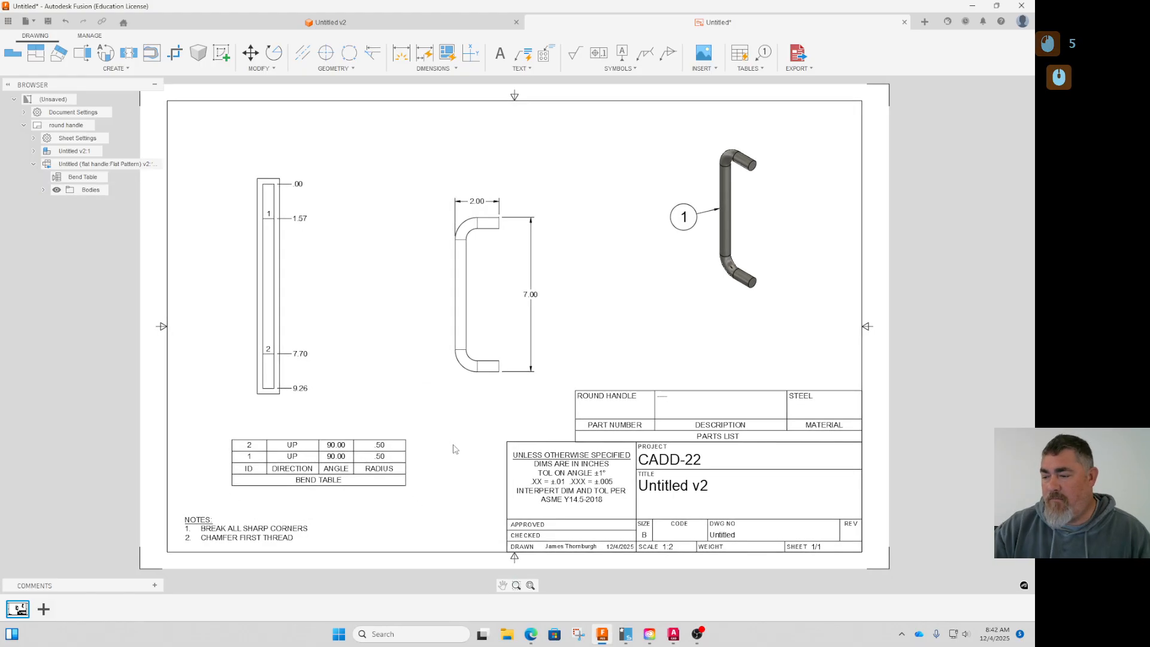
click(474, 420)
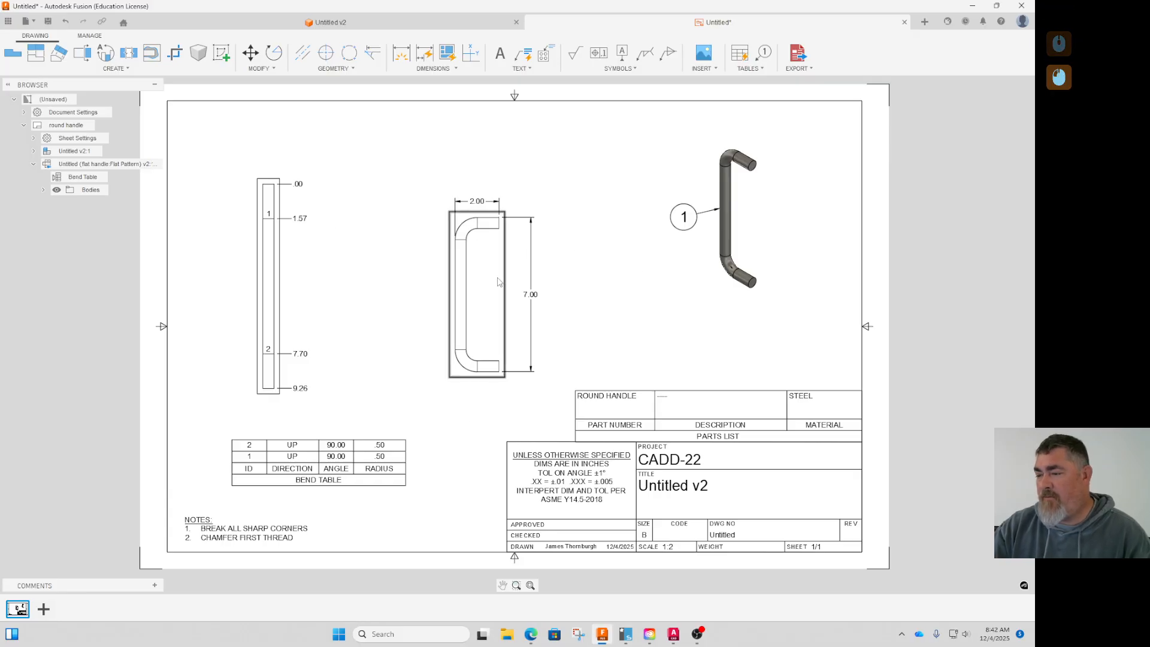
Step: Project a side view from the round handle's front view and place it to the right of the overall height dimension
click(36, 53)
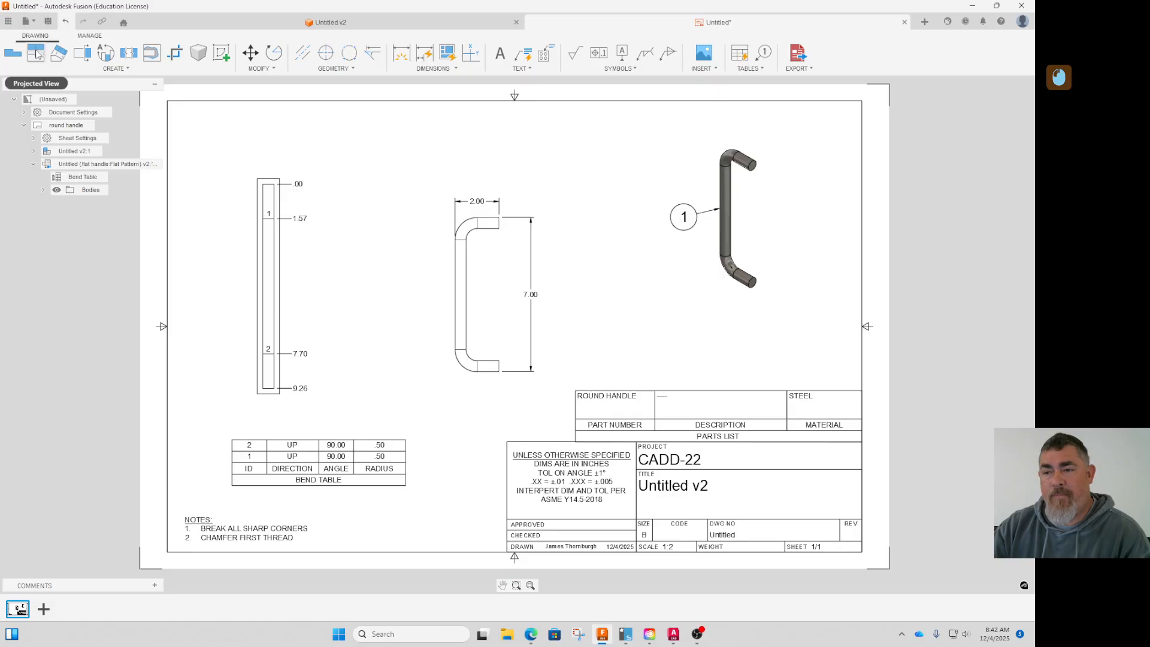
click(497, 300)
click(586, 305)
click(620, 284)
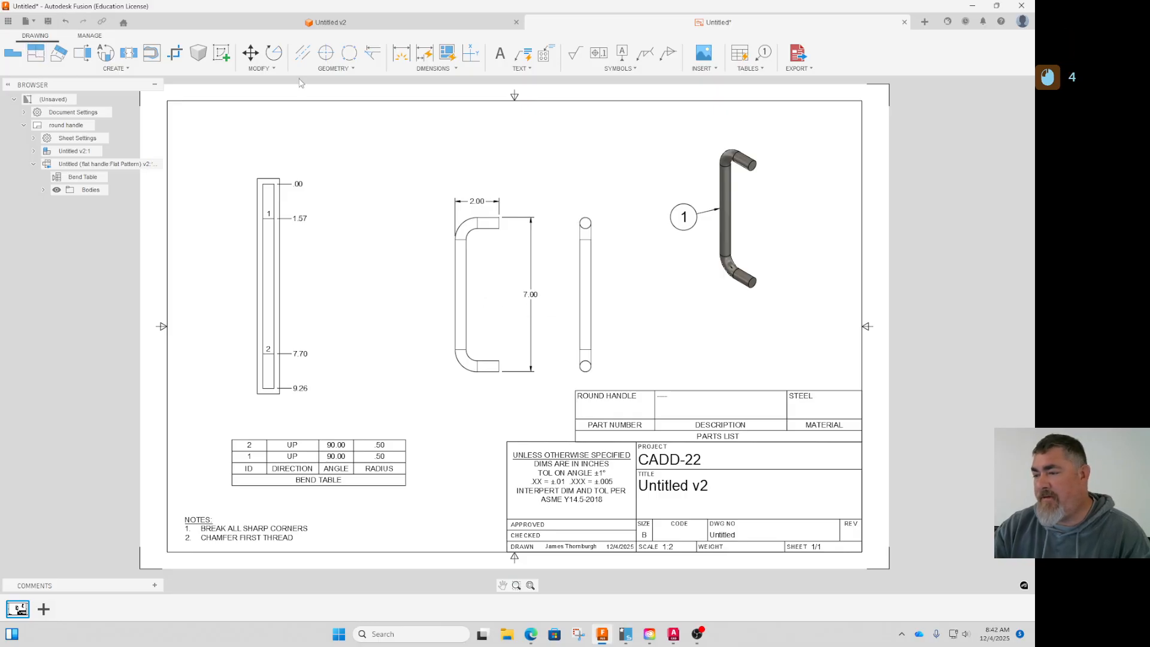
Step: Dimension the rod's diameter on the upper end circle of the projected side view
click(402, 54)
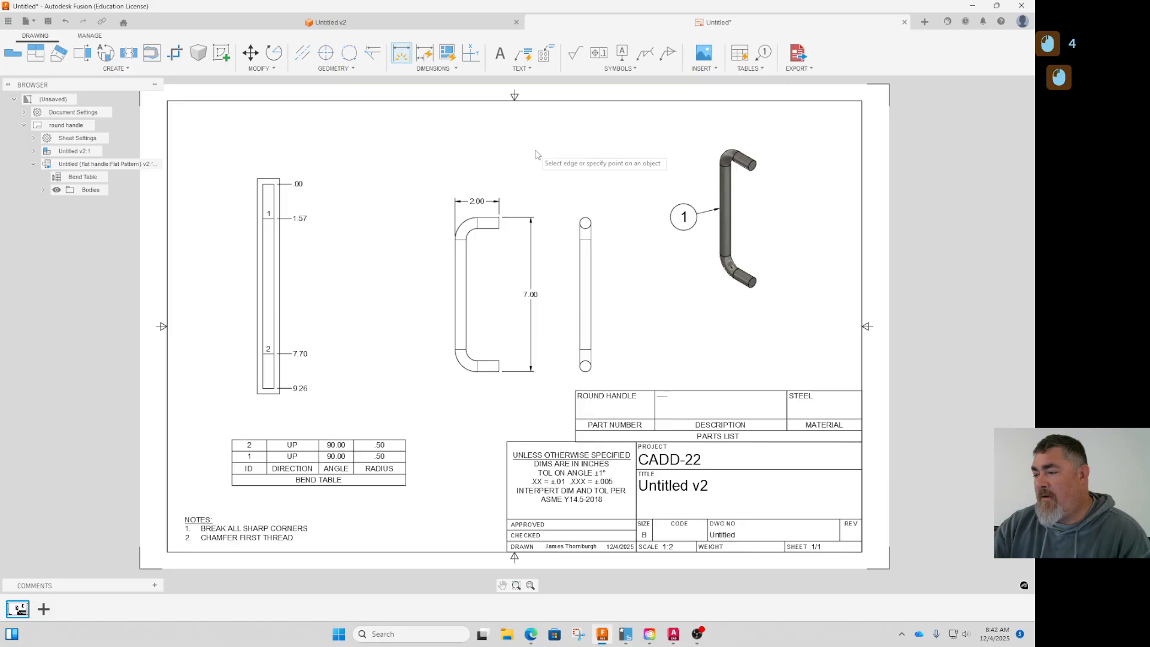
right_click(597, 211)
key(Escape)
key(Escape)
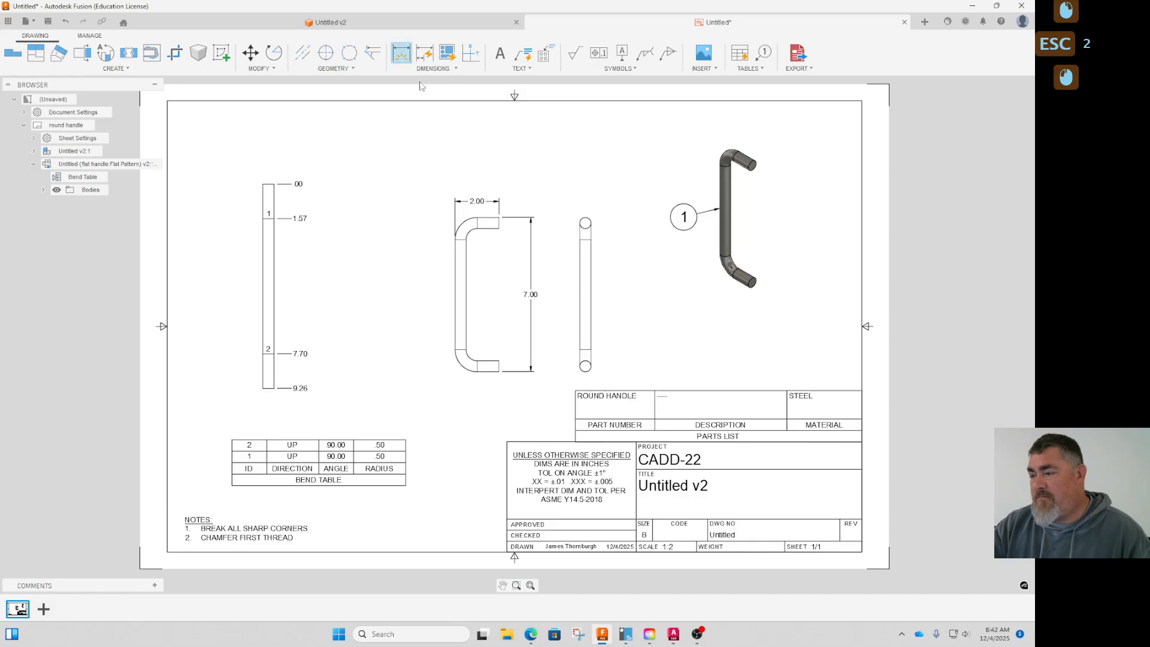
scroll(609, 245, up, 5)
click(576, 200)
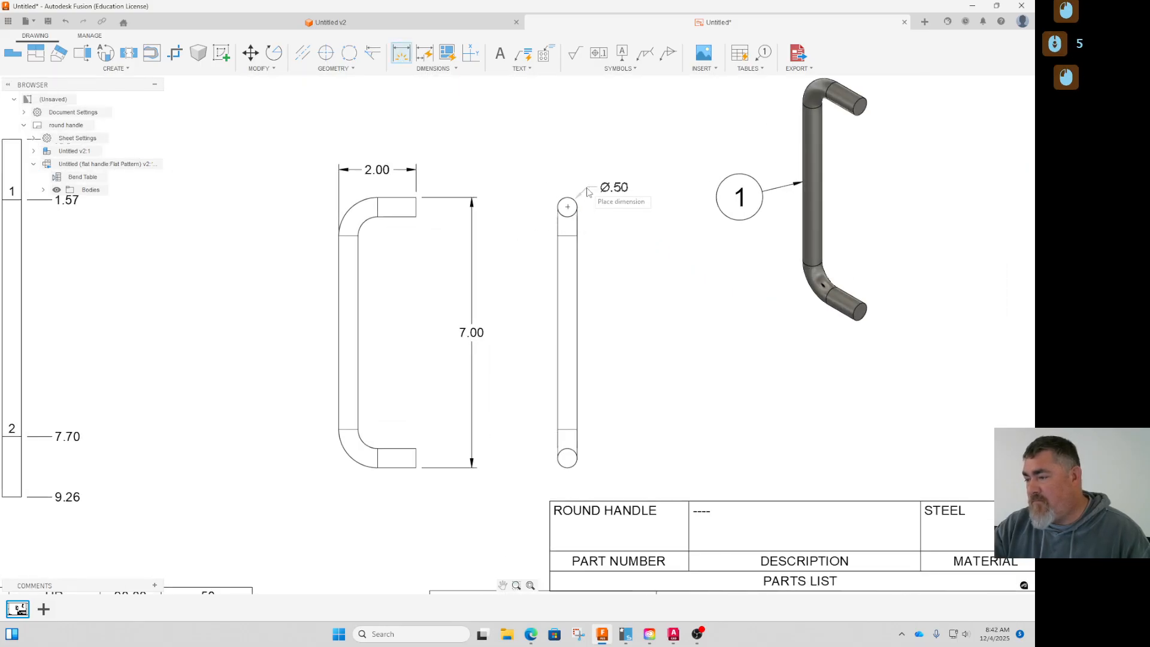
click(589, 192)
key(Escape)
Step: Reposition the rod's diameter dimension slightly farther out from the upper end circle
click(617, 190)
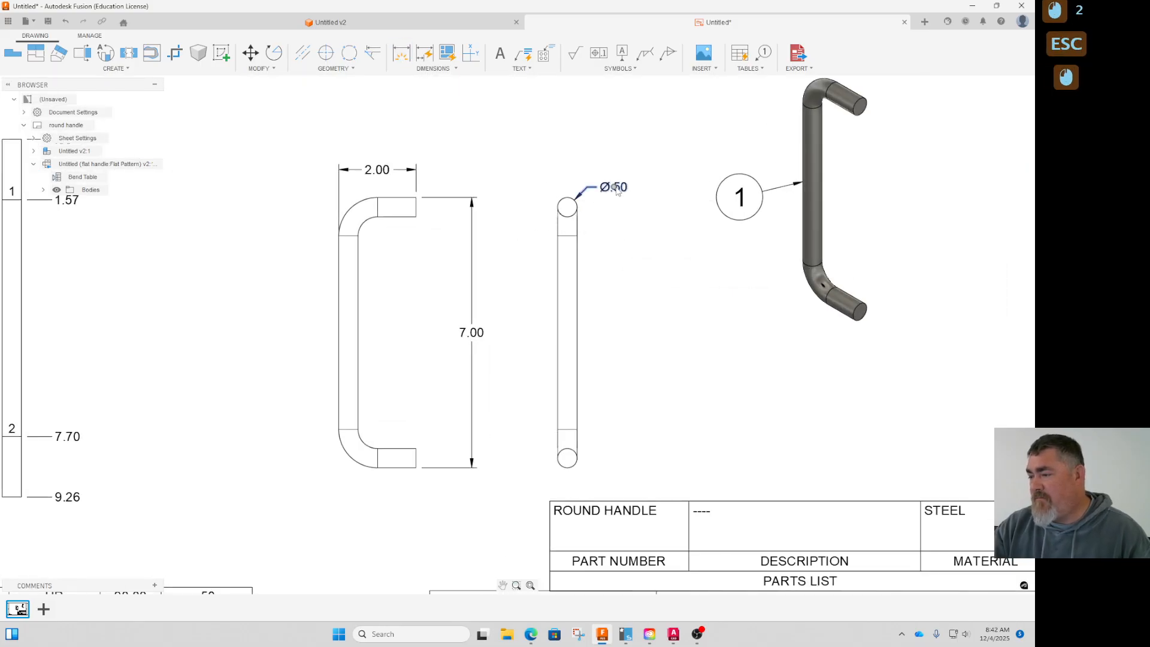
click(615, 187)
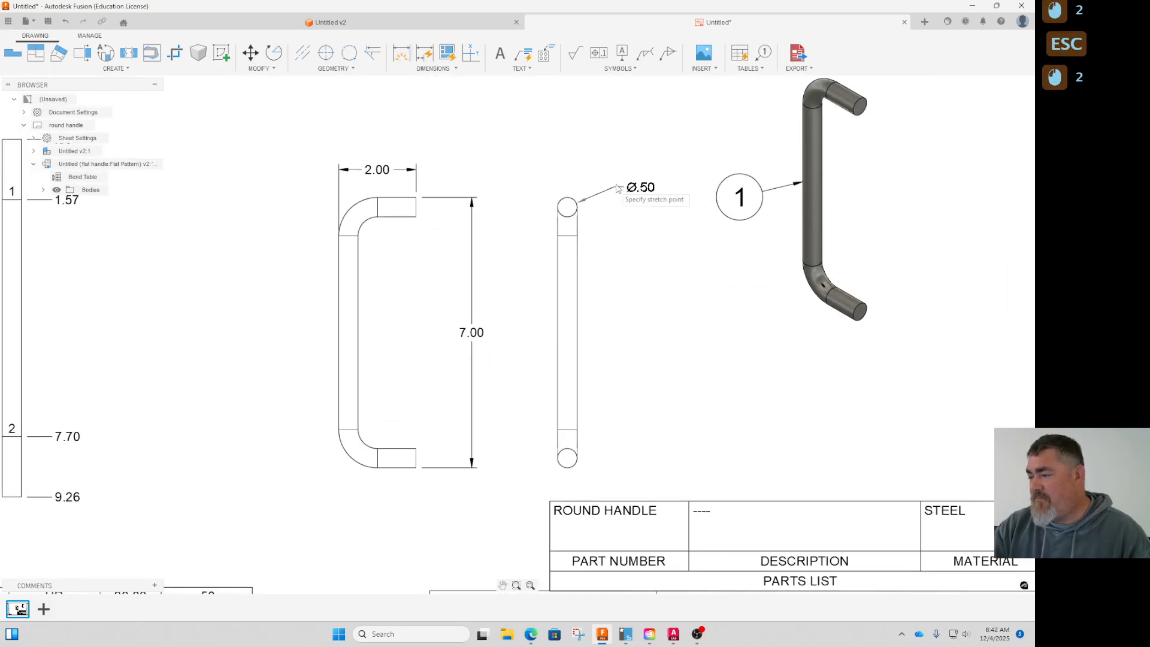
click(640, 278)
scroll(635, 288, down, 4)
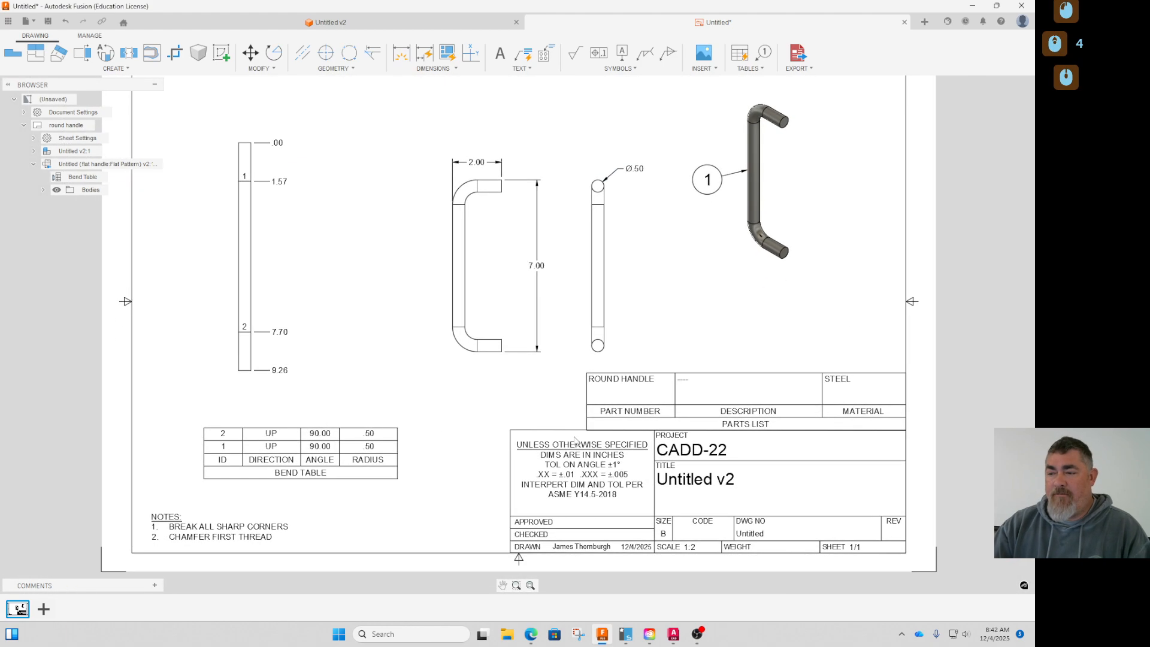